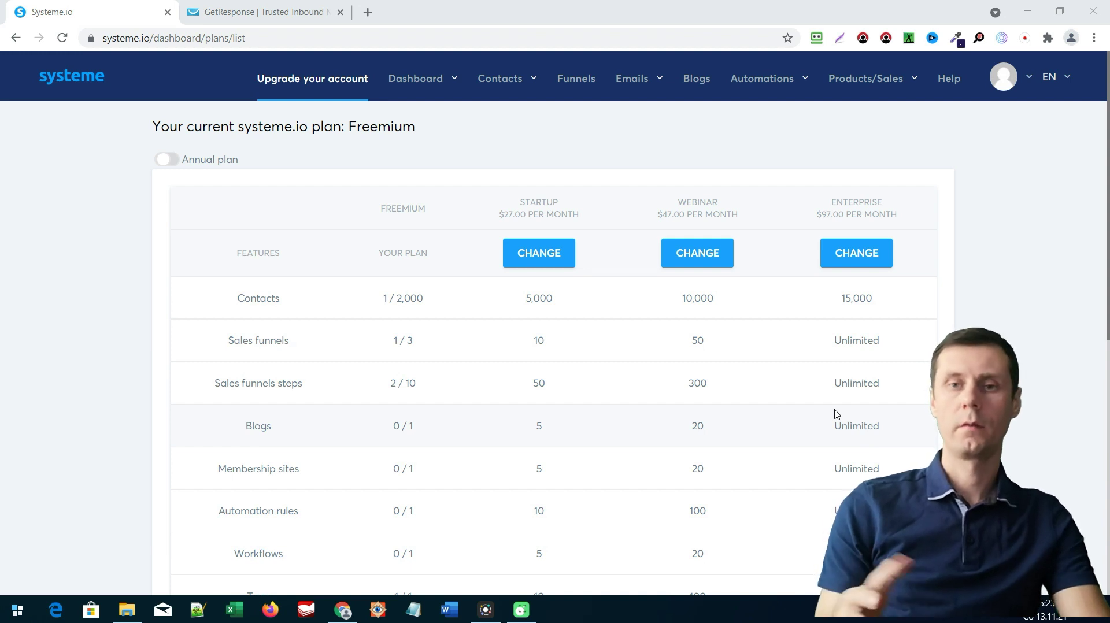
Compare systeme.io's plan comparison against GetResponse's pricing plans, switching between both pages
left_click(260, 12)
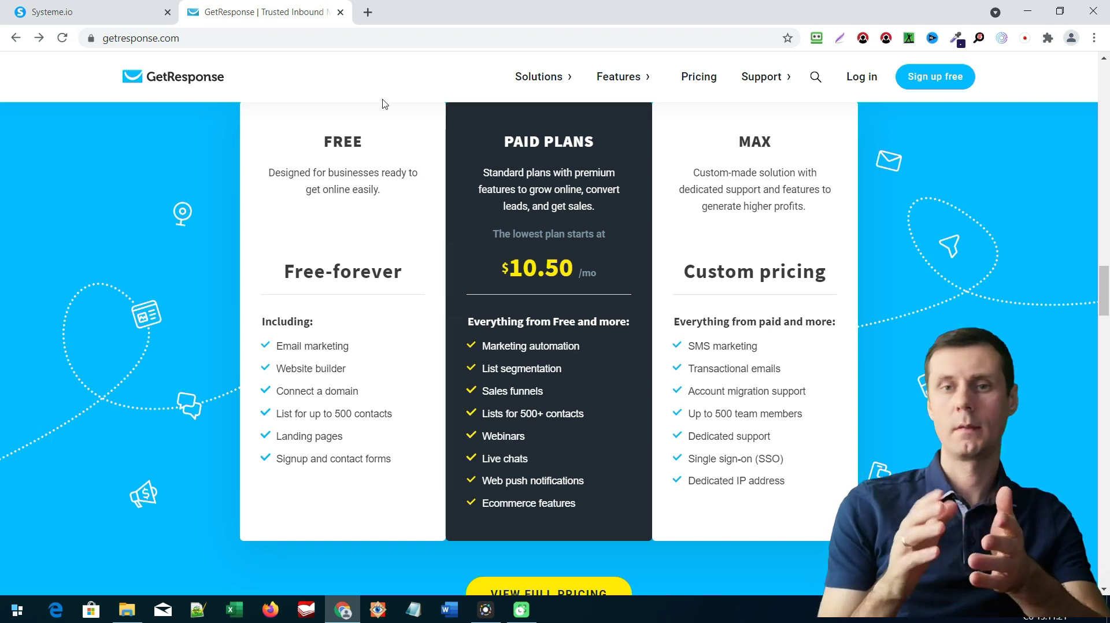
left_click(93, 12)
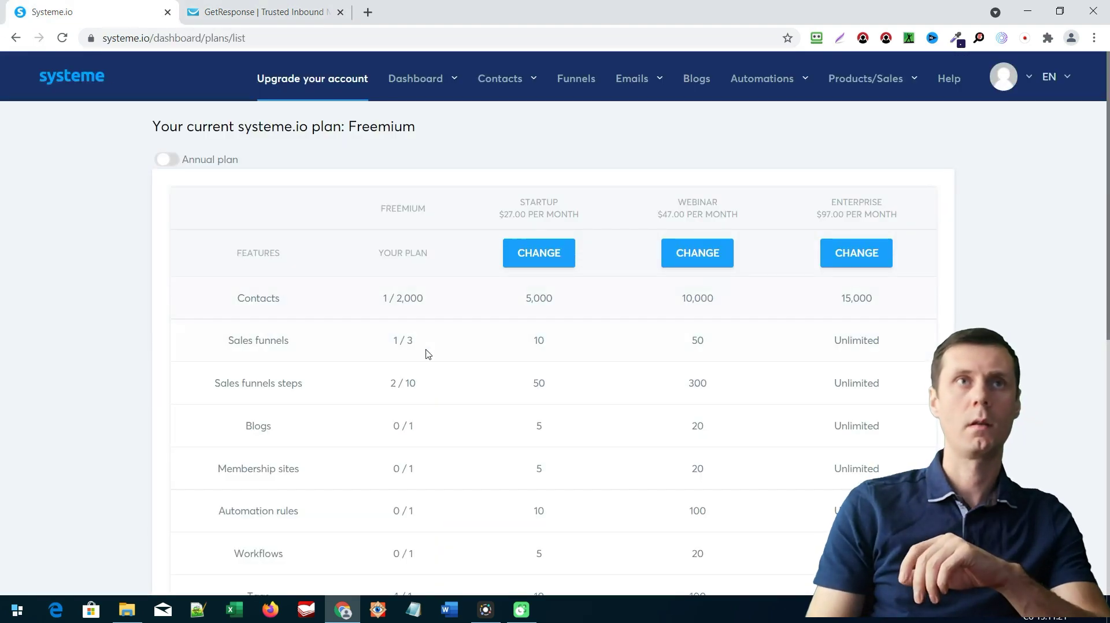
left_click(231, 13)
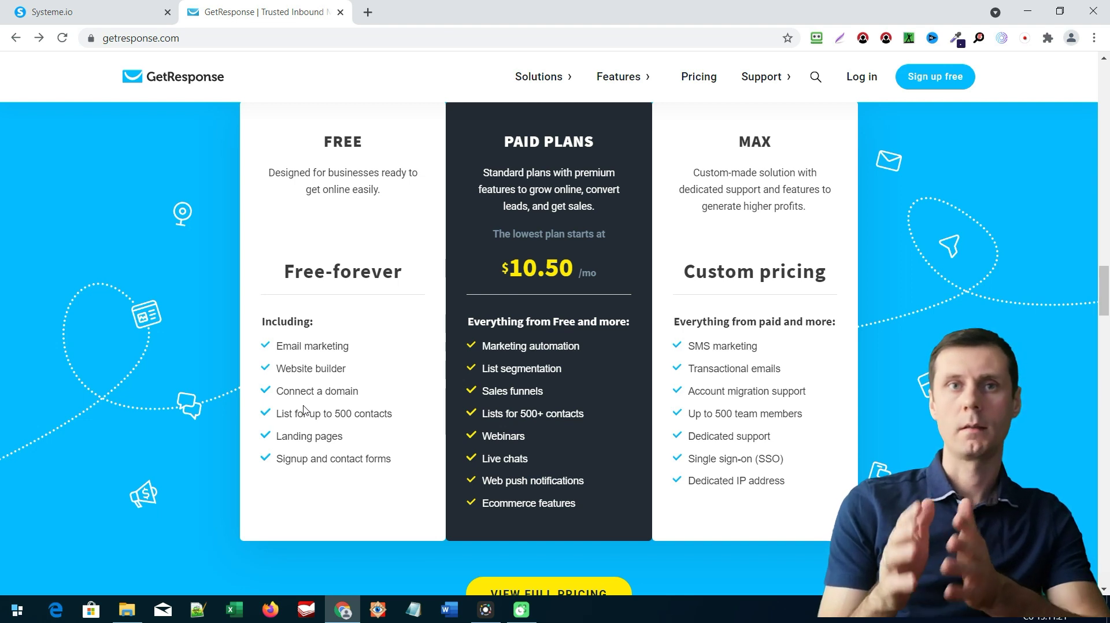
left_click(87, 12)
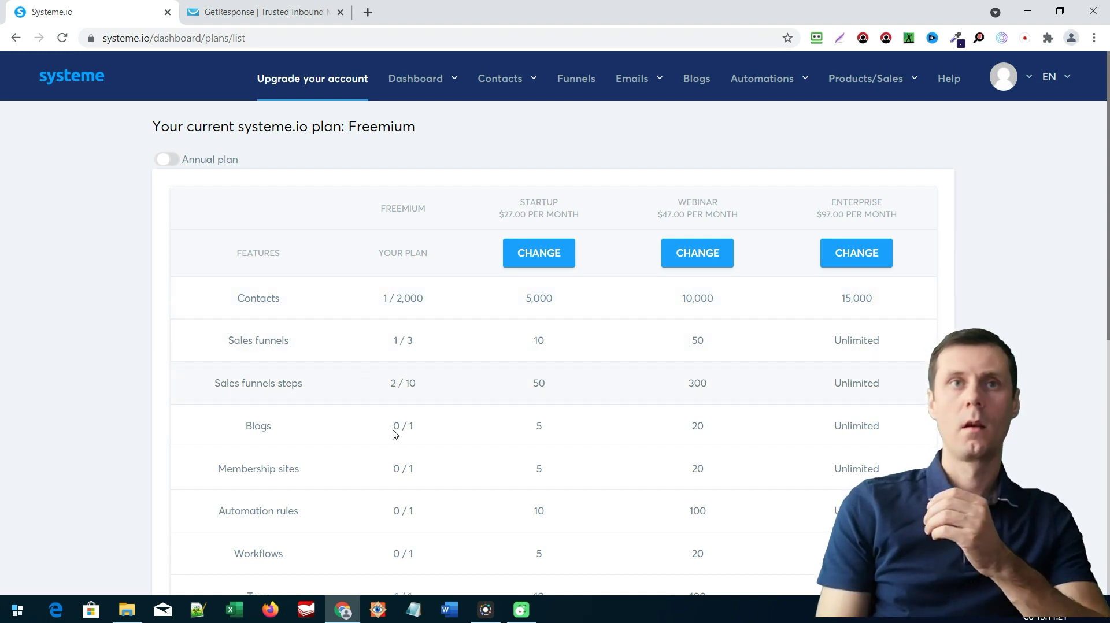
scroll(436, 468, "down", 1)
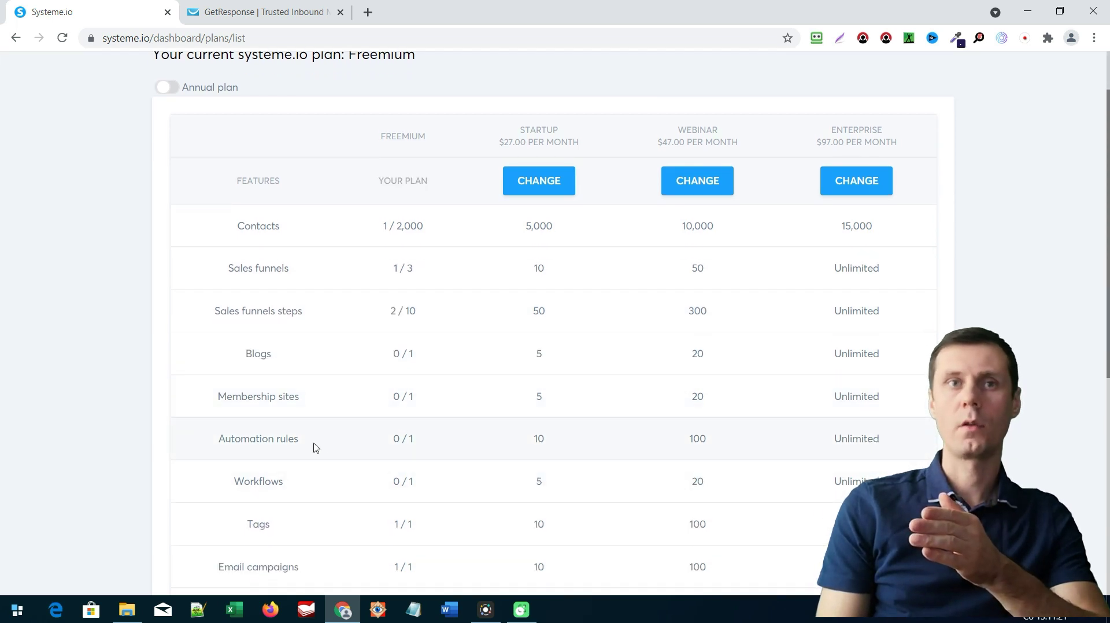
scroll(444, 449, "up", 1)
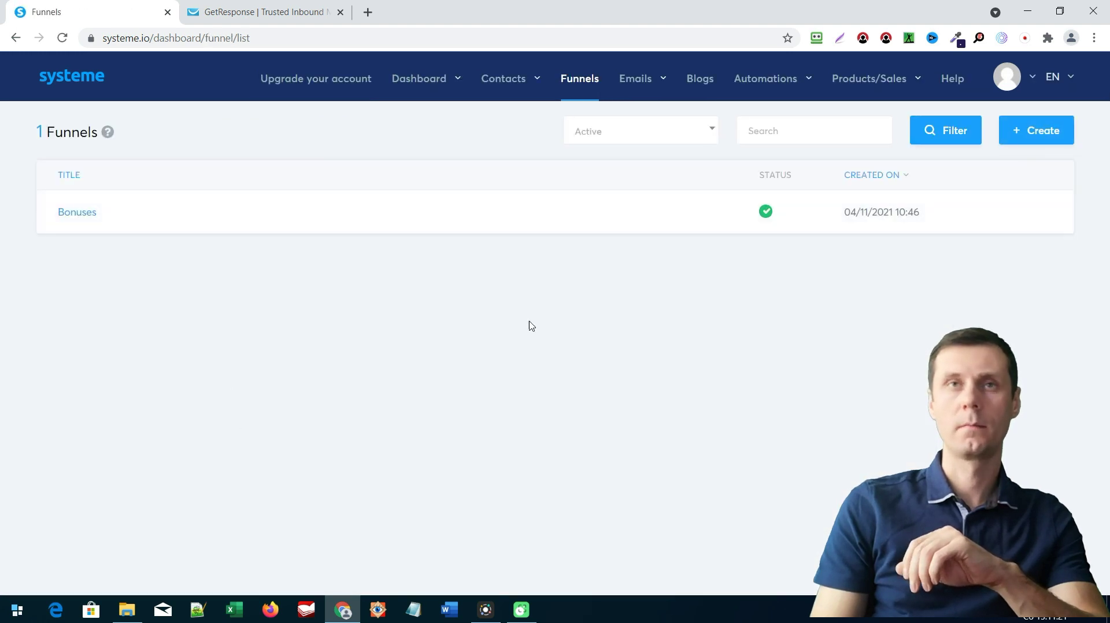
Create a Build an audience funnel named 'Afiiliate marketing' with U.S. Dollar as currency
left_click(1044, 138)
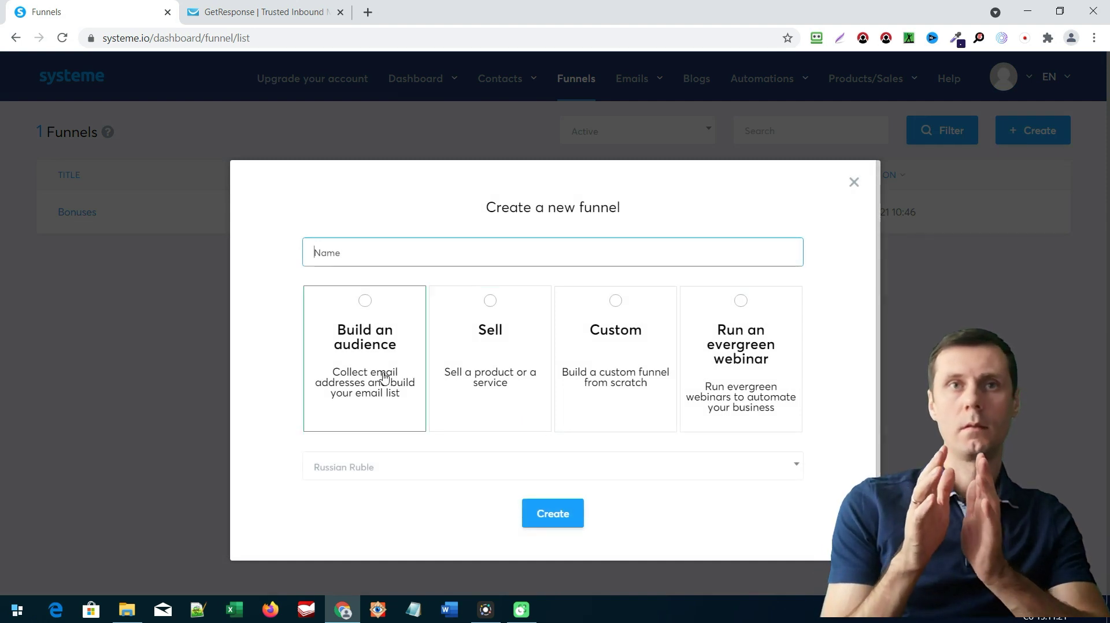
left_click(352, 355)
left_click(355, 253)
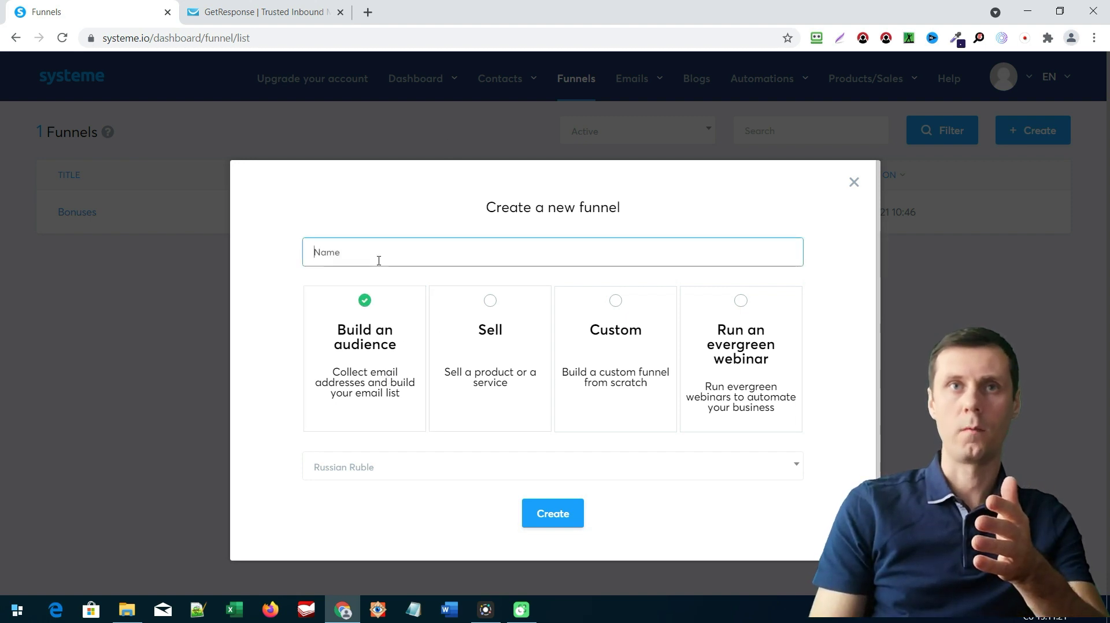
type("Af")
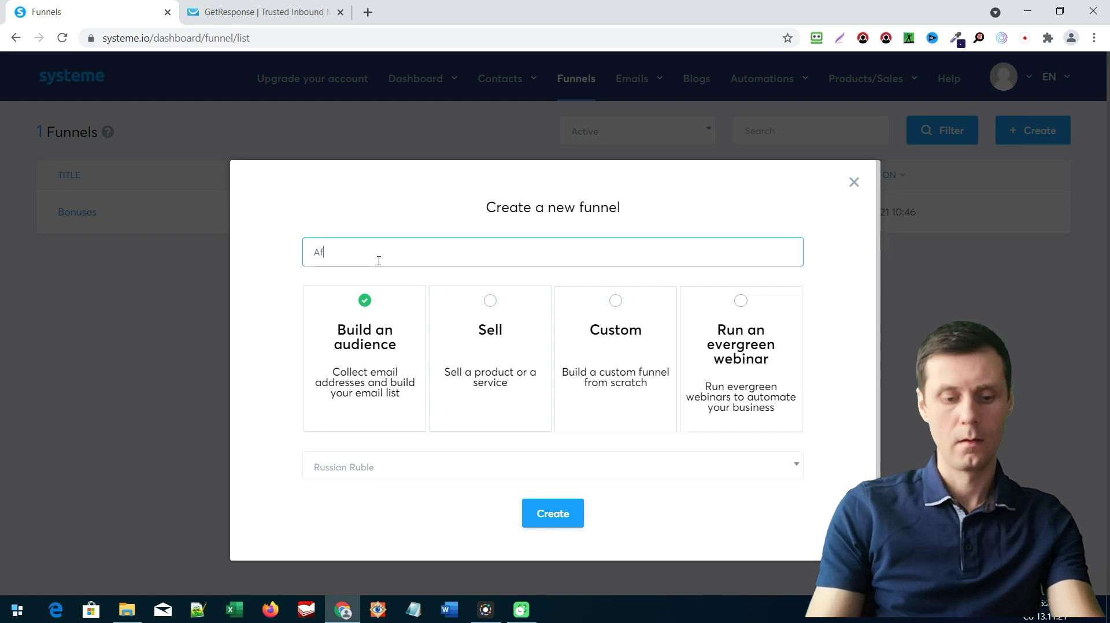
type("iiliate ma")
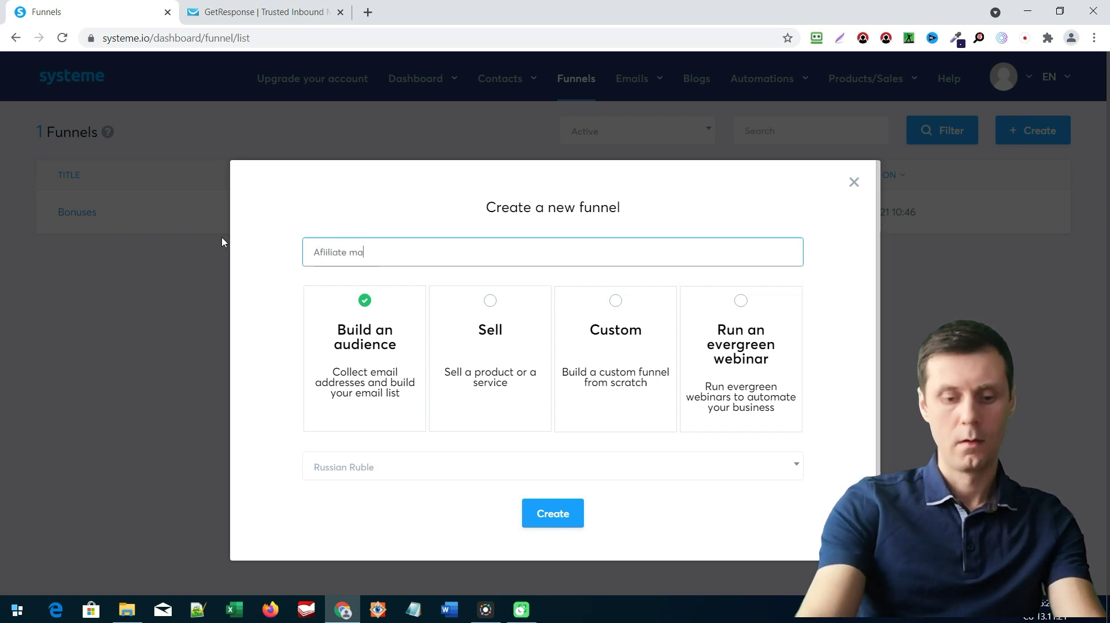
type("rketing")
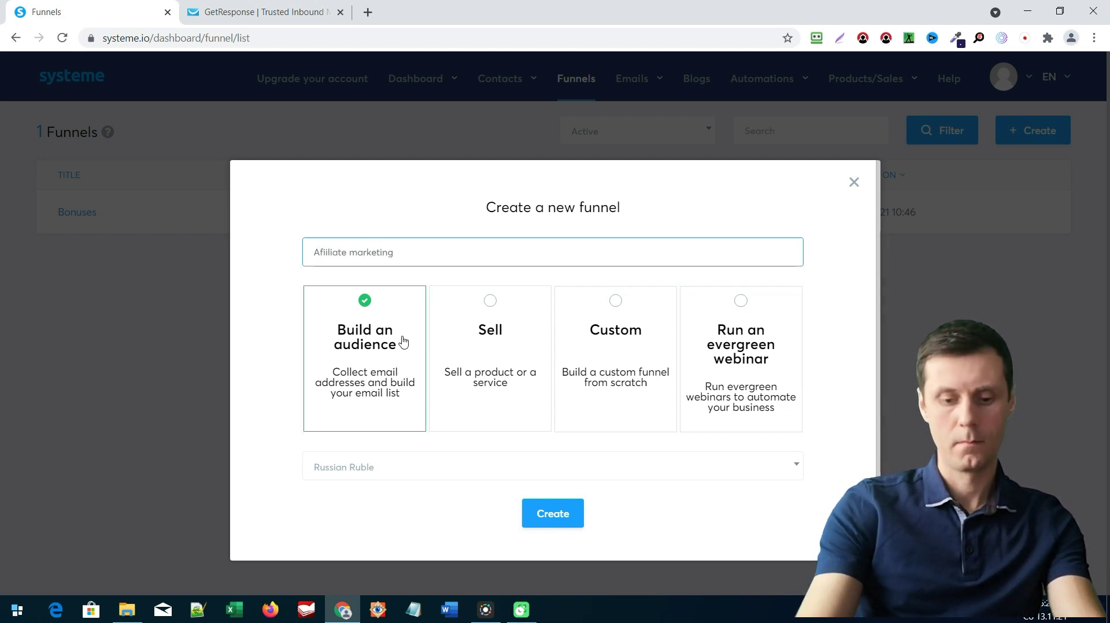
left_click(360, 471)
scroll(367, 393, "up", 5)
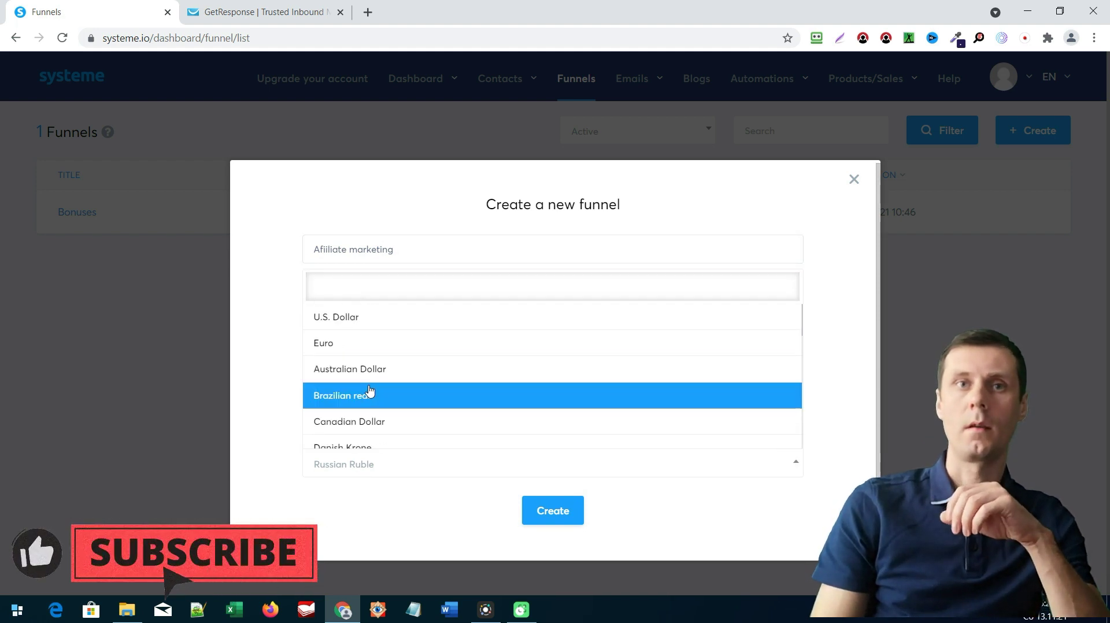
left_click(378, 331)
left_click(552, 515)
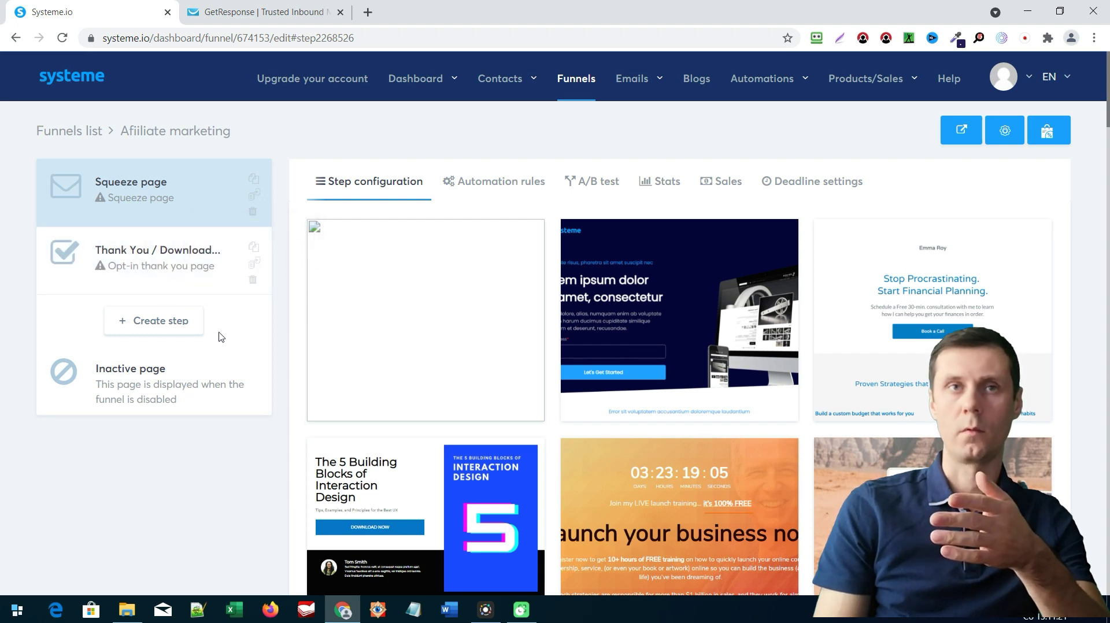
Browse the template grid and select the dark 'All the tools, books and resources' template
scroll(476, 355, "down", 6)
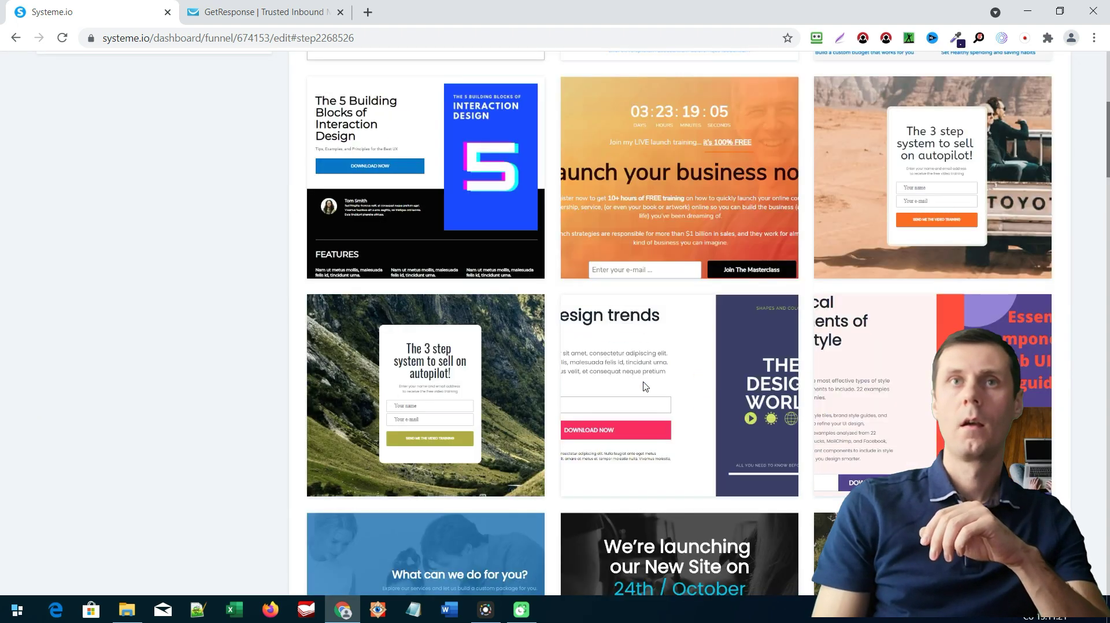
scroll(475, 355, "down", 6)
scroll(491, 351, "down", 5)
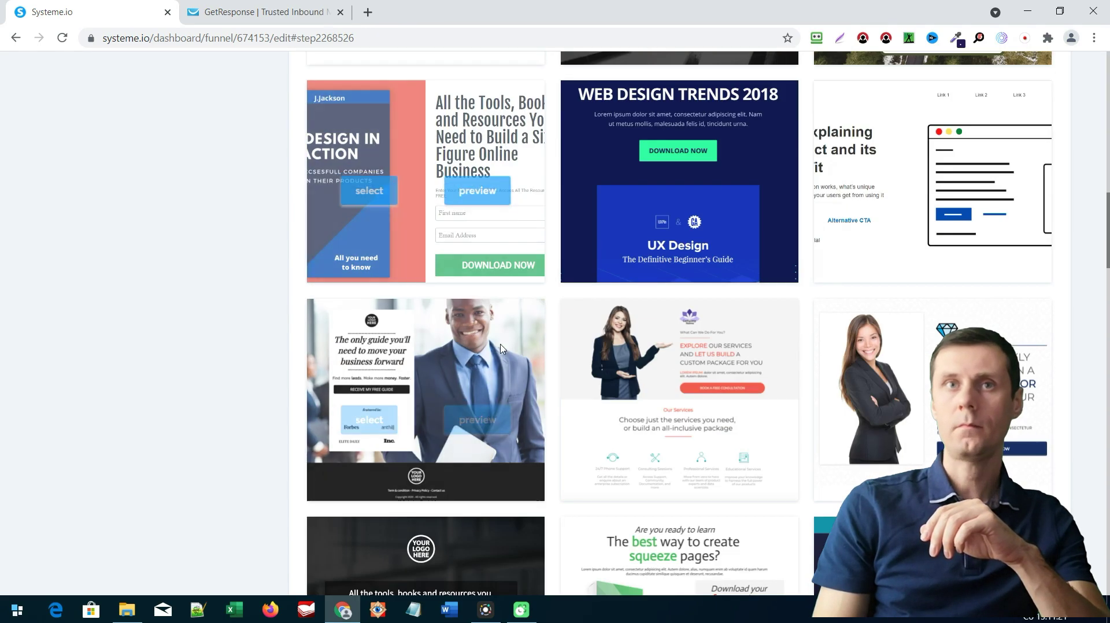
scroll(508, 347, "down", 3)
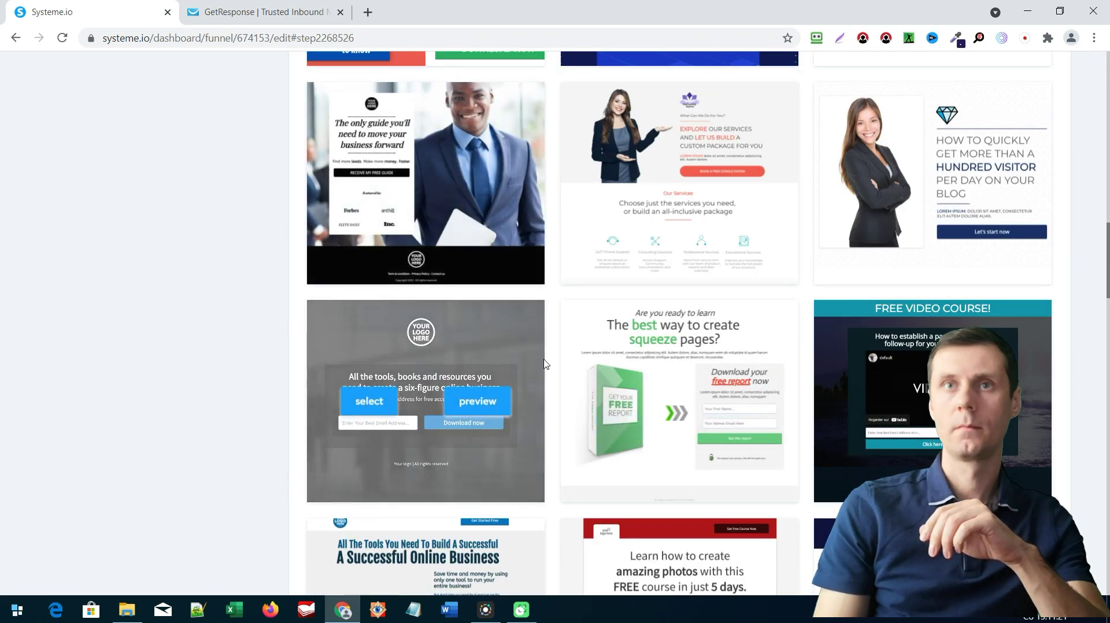
scroll(478, 443, "down", 3)
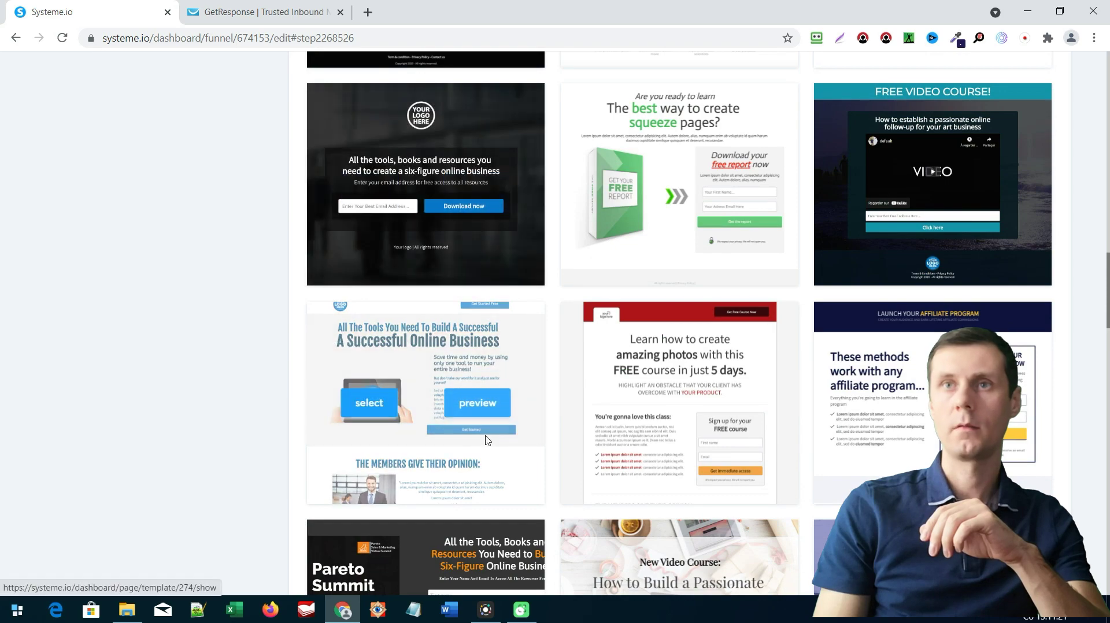
scroll(485, 441, "up", 8)
scroll(489, 441, "up", 6)
scroll(489, 442, "up", 3)
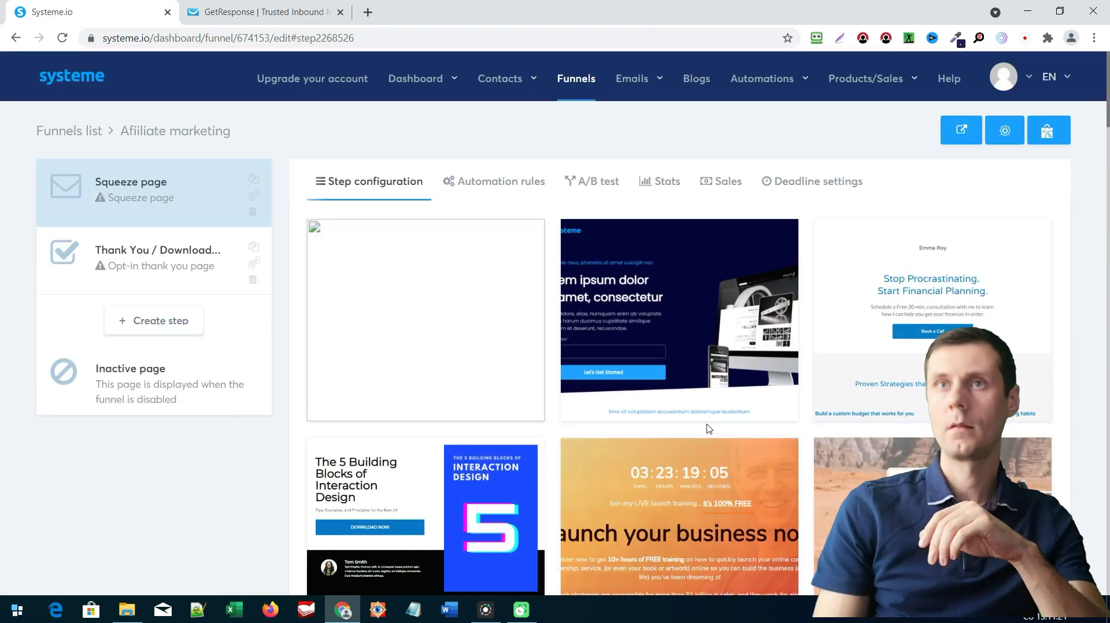
scroll(709, 427, "down", 4)
scroll(545, 428, "down", 4)
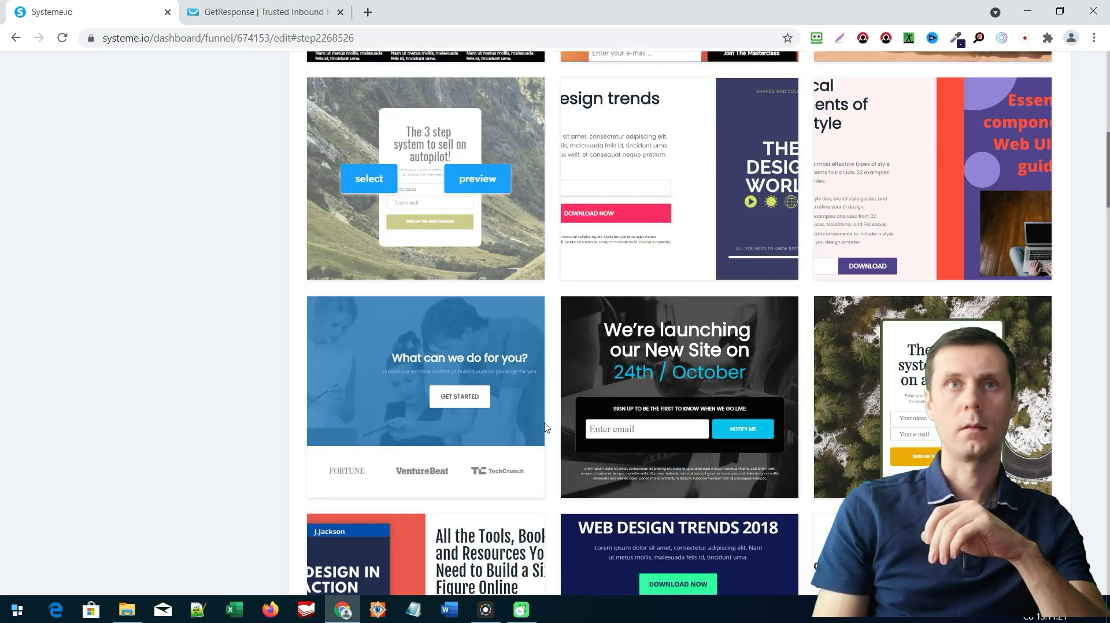
scroll(550, 425, "down", 7)
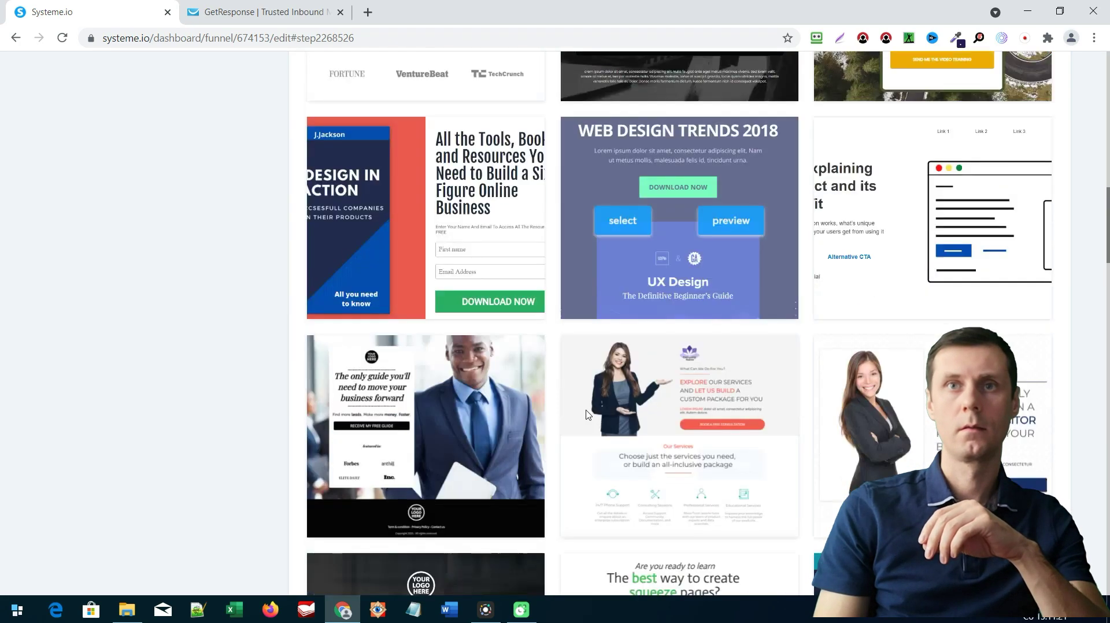
scroll(587, 415, "down", 3)
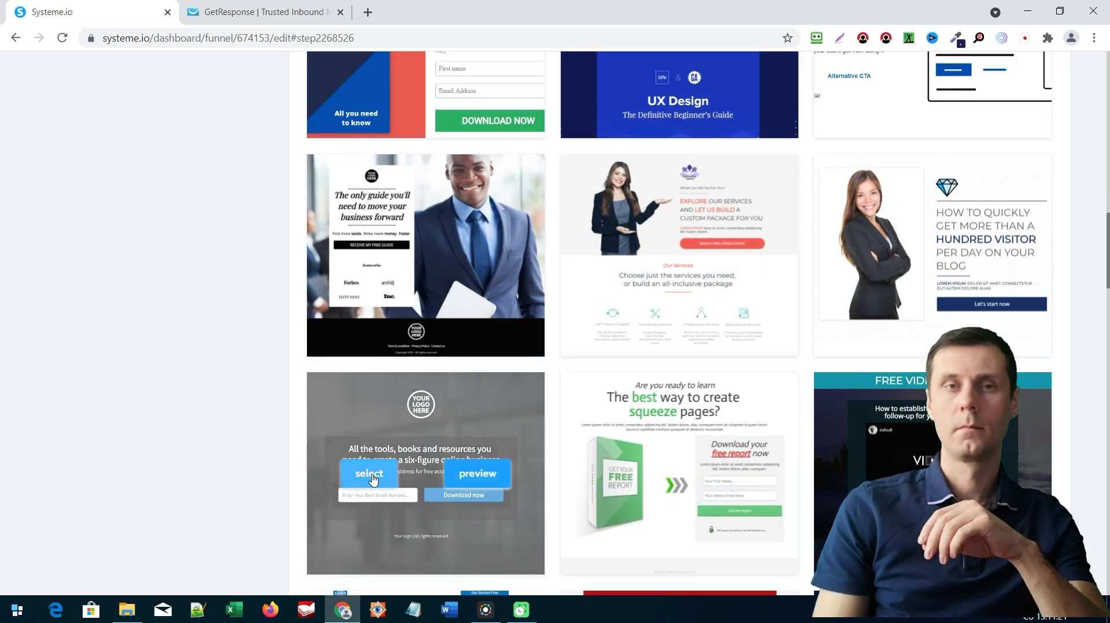
left_click(373, 479)
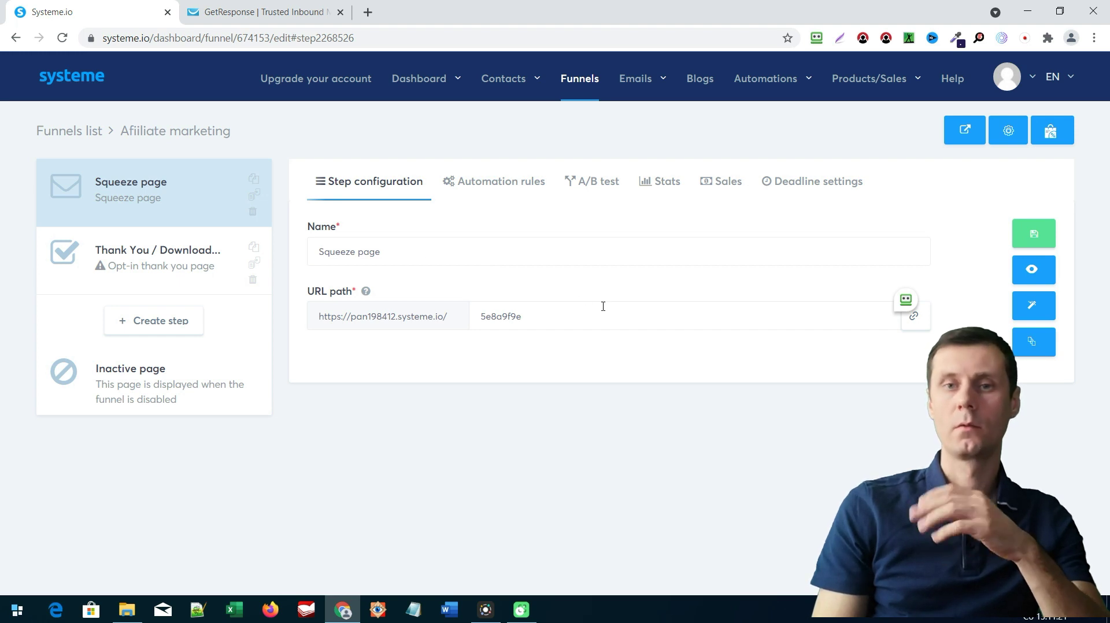
Rename the step to 'Squeeze page1' and open it in the page editor
left_click(414, 251)
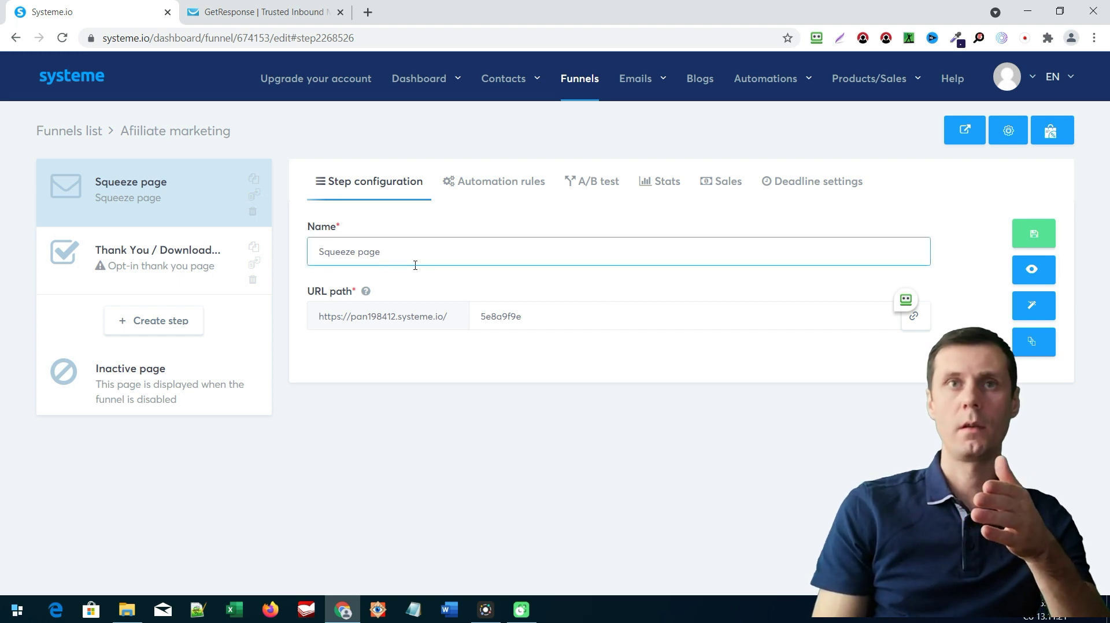
type("1")
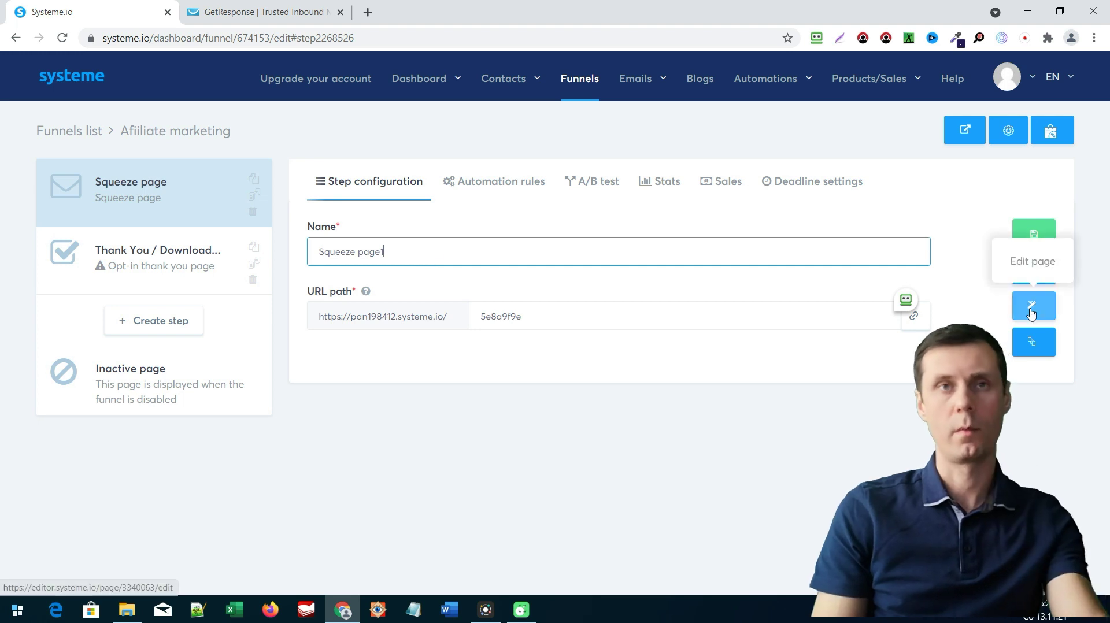
left_click(1031, 313)
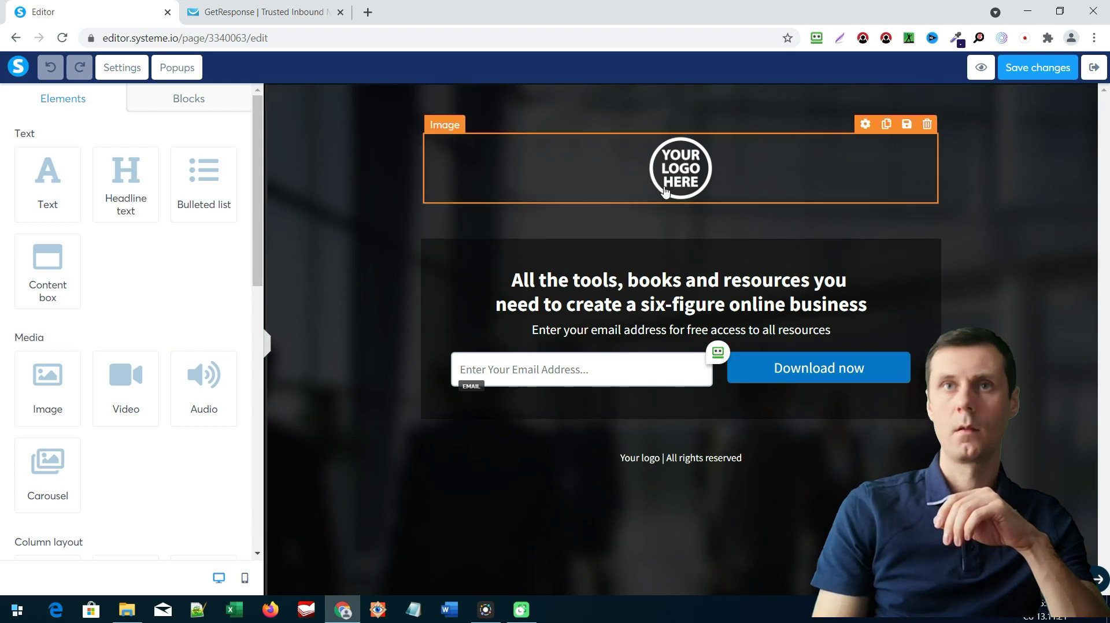
left_click(681, 165)
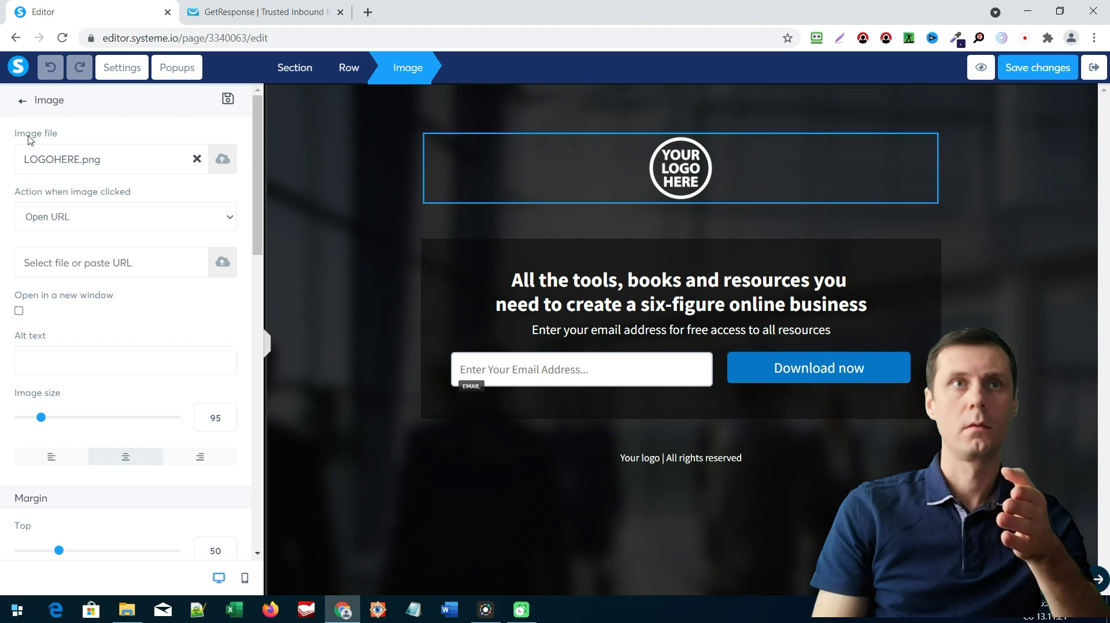
left_click(337, 340)
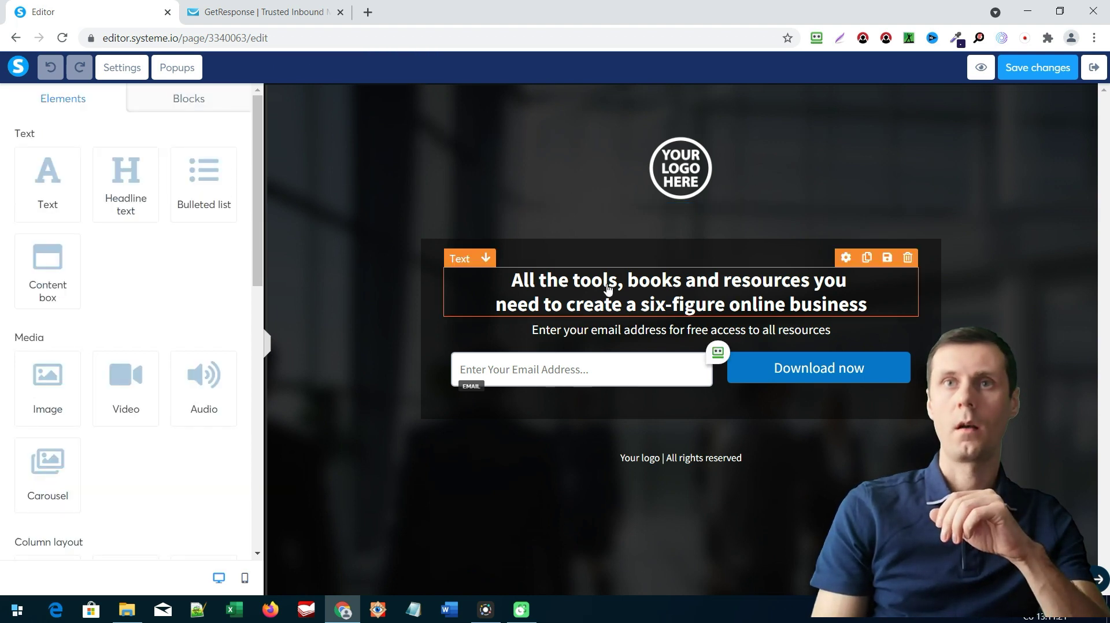
double_click(608, 289)
mouse_move(461, 292)
left_mouse_down()
mouse_move(832, 292)
mouse_move(621, 305)
left_mouse_up()
left_click(622, 304)
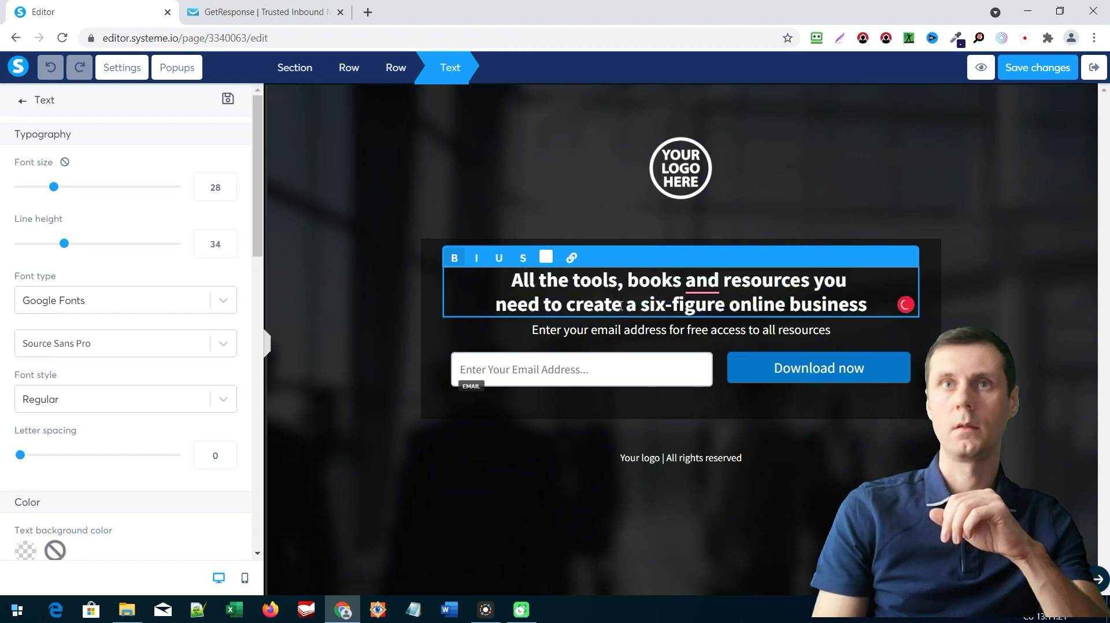
left_click(332, 354)
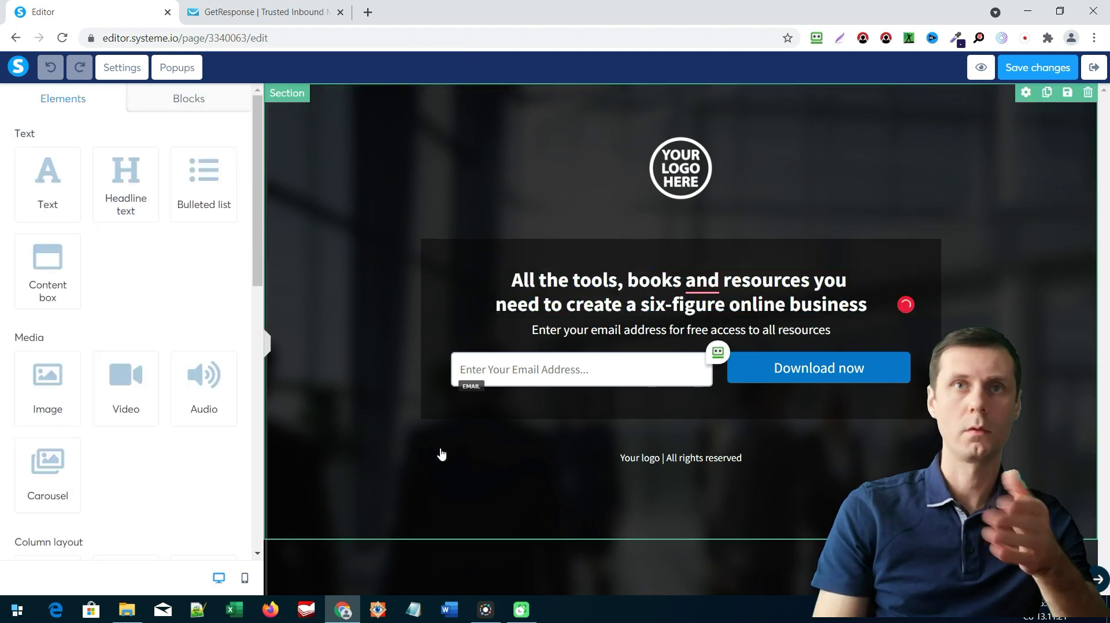
left_click(551, 371)
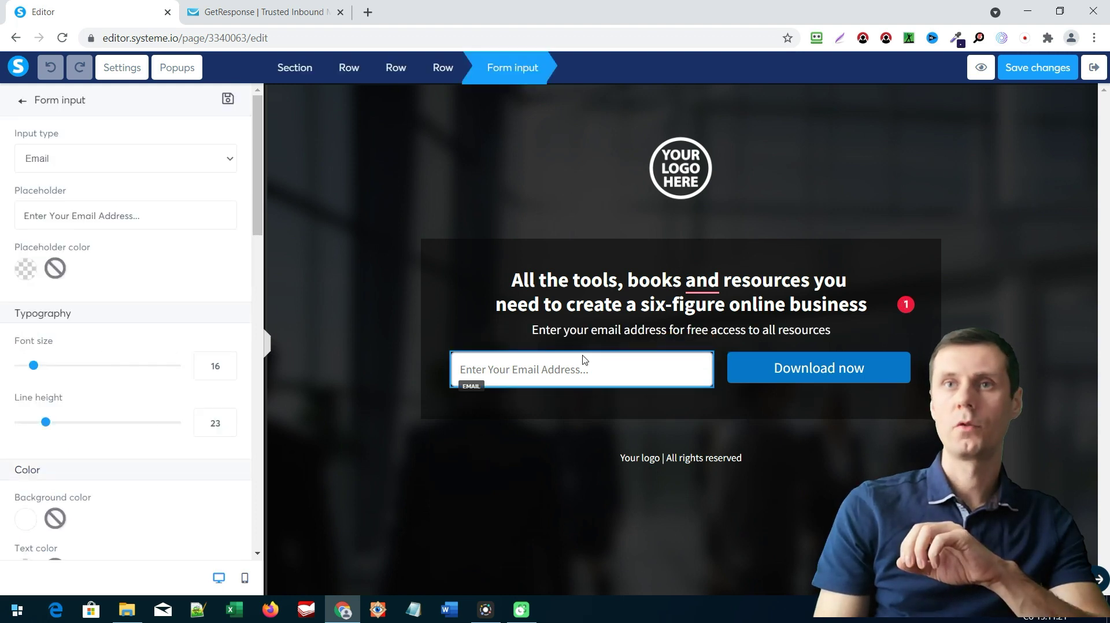
key("Escape")
left_click(592, 380)
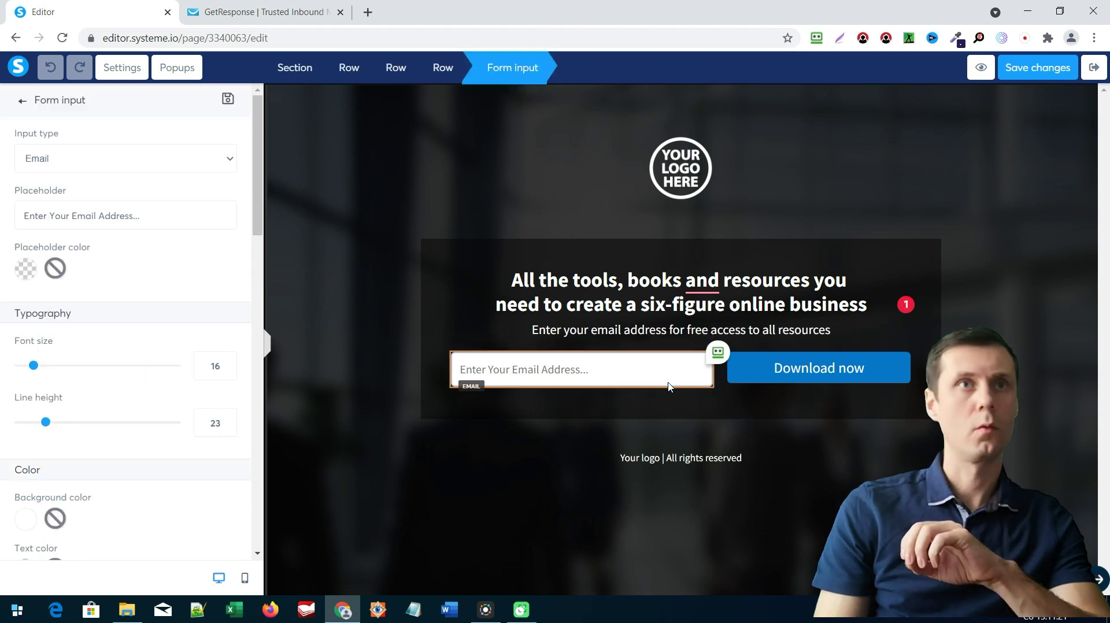
key("Escape")
left_click(827, 368)
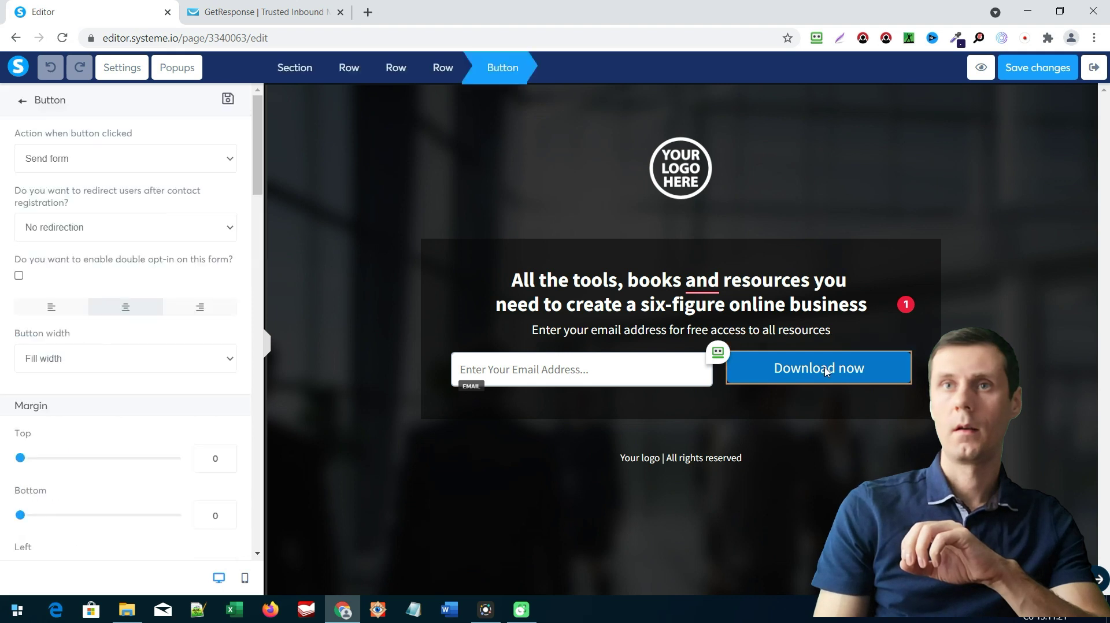
key("Escape")
scroll(137, 395, "down", 3)
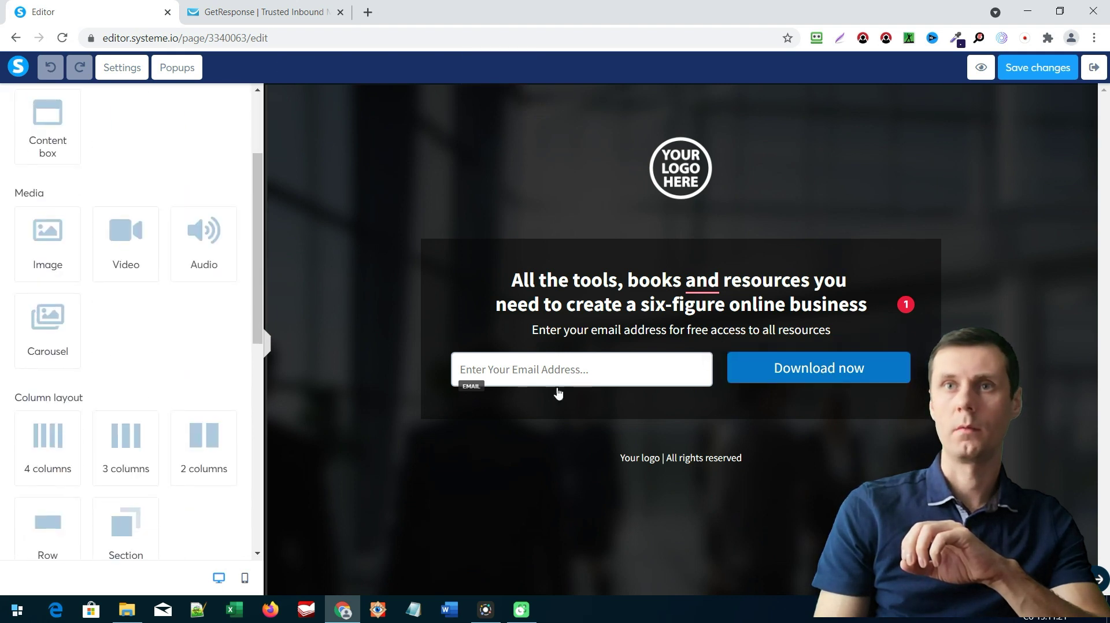
left_click(808, 371)
scroll(119, 398, "down", 3)
scroll(117, 398, "down", 1)
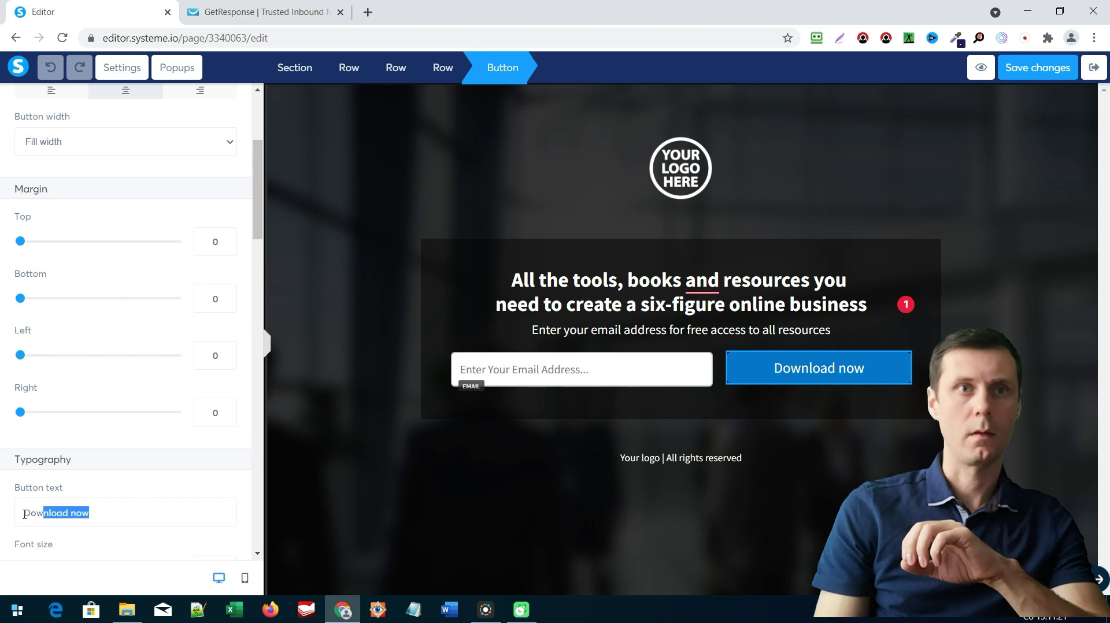
scroll(50, 397, "up", 5)
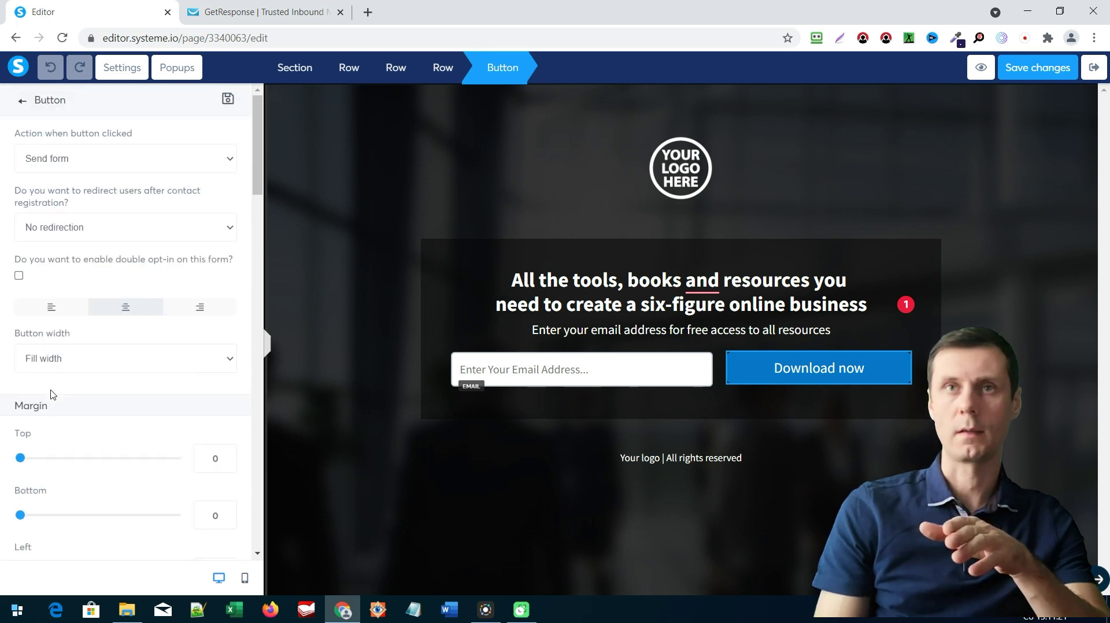
left_click(21, 110)
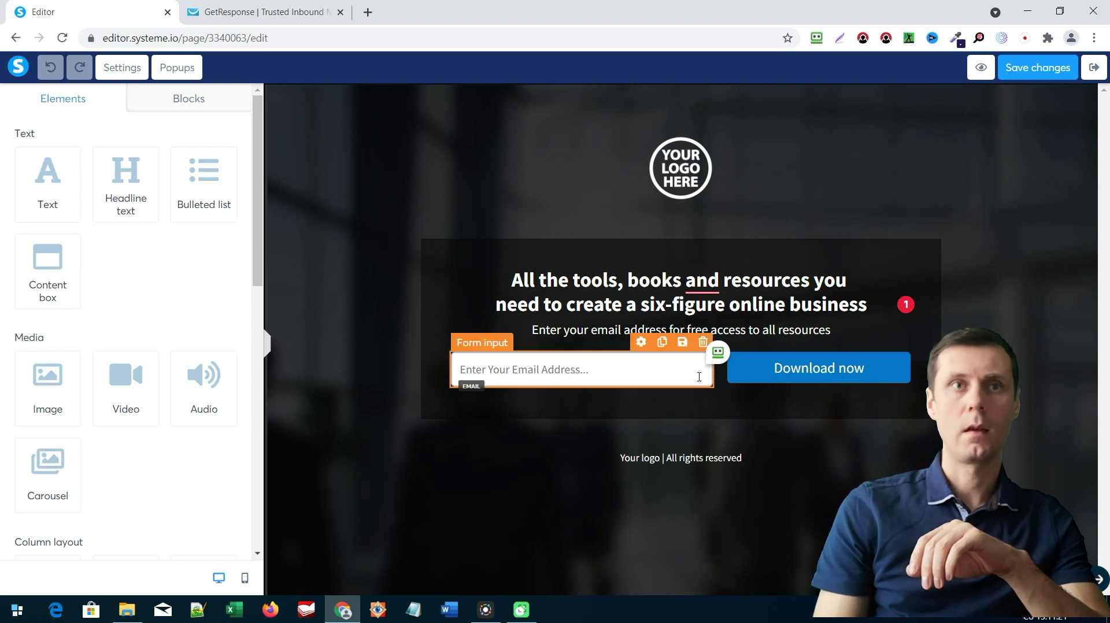
Place a Video element just below the logo, keeping YouTube as its source
left_click_drag(125, 389, 652, 140)
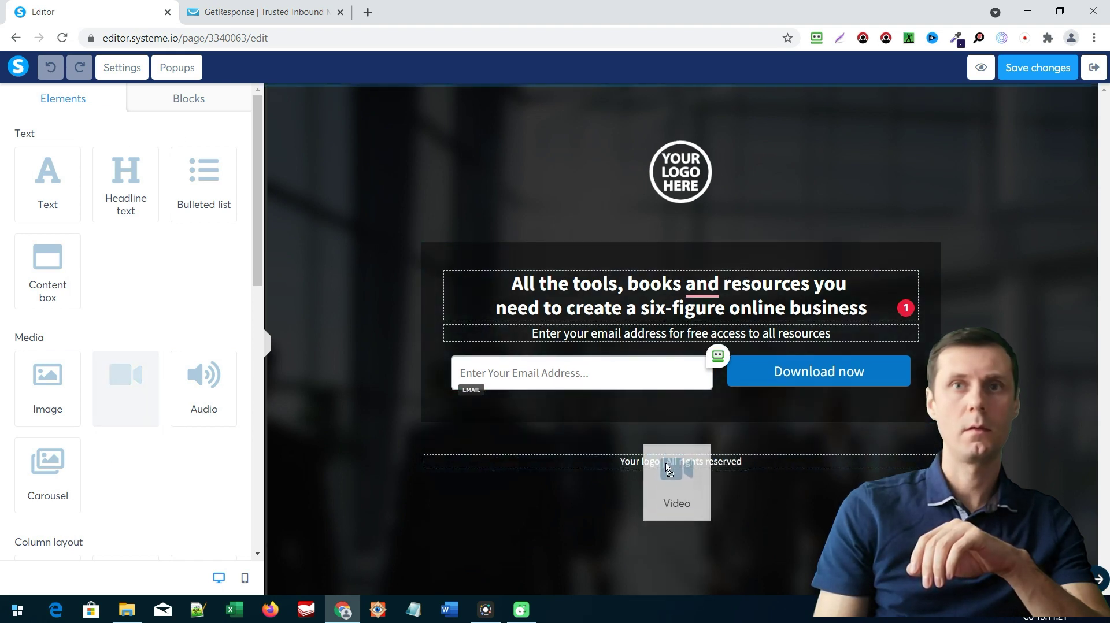
left_click_drag(651, 140, 672, 216)
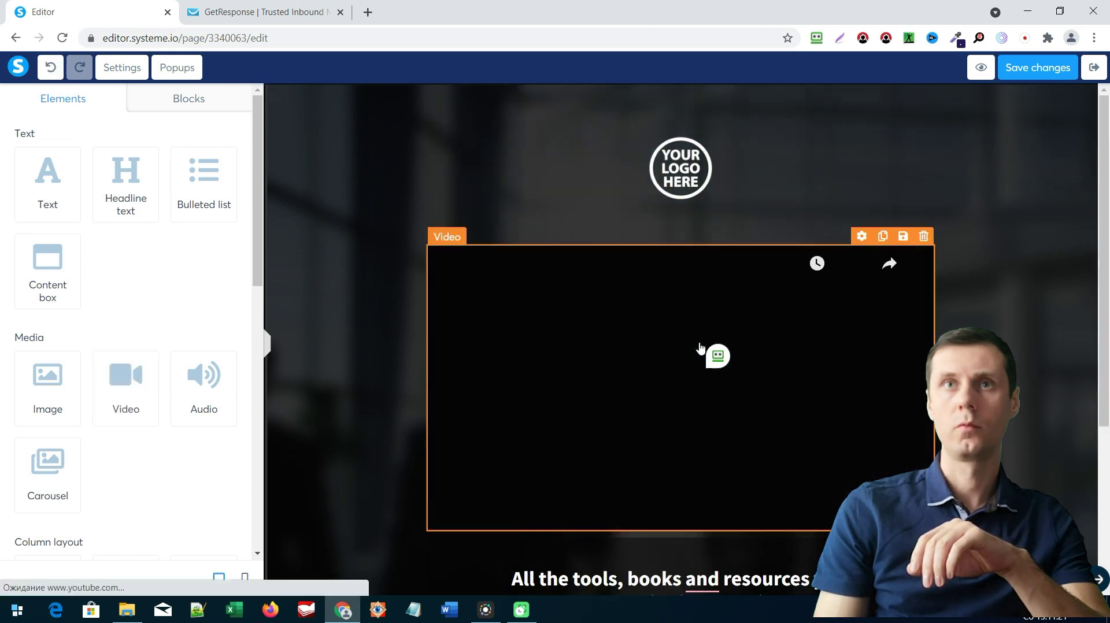
left_click(535, 390)
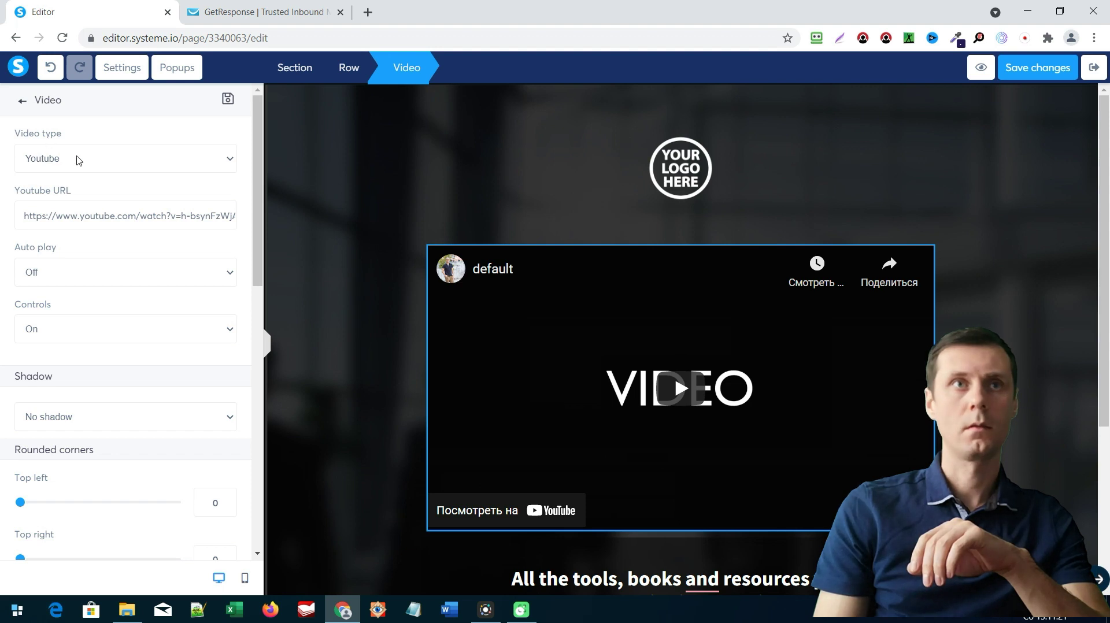
left_click(78, 160)
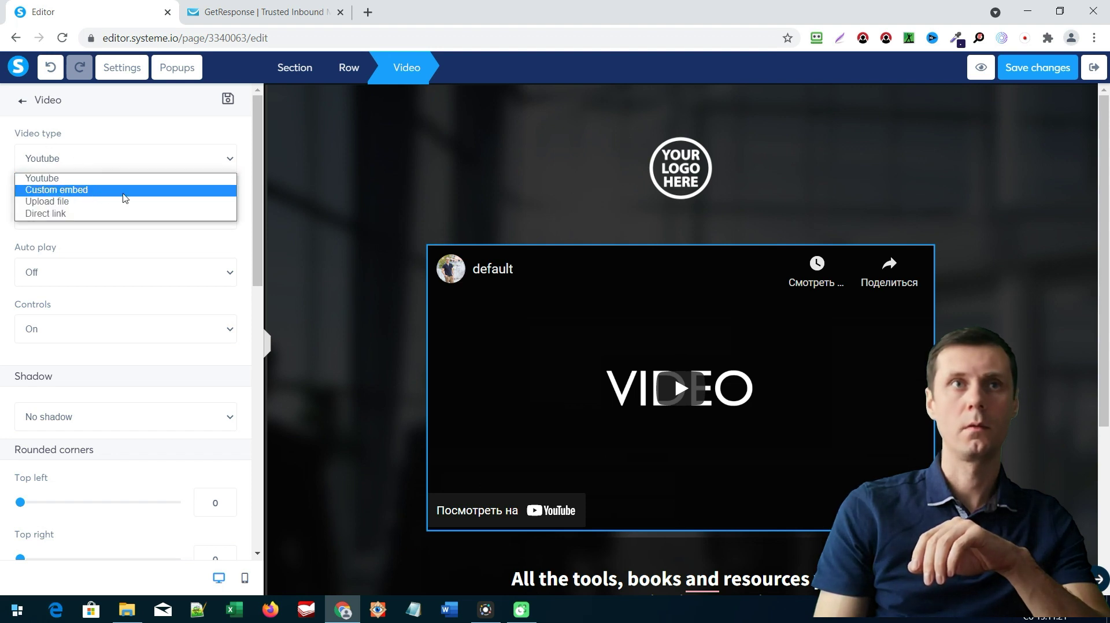
left_click(144, 153)
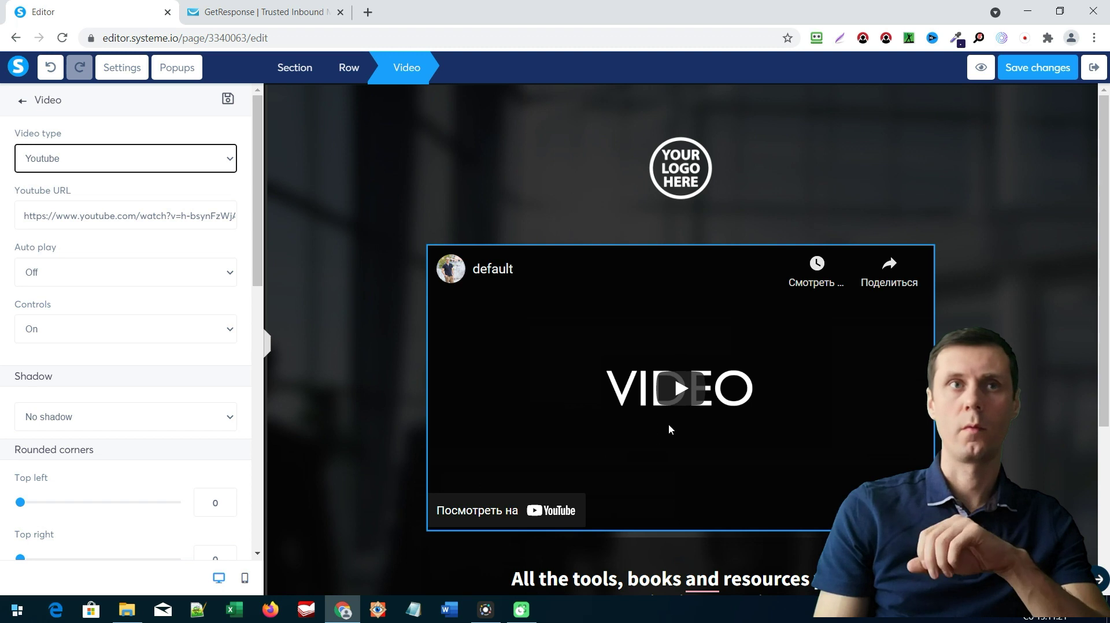
Delete the video element and confirm its removal
left_click(812, 371)
mouse_move(867, 347)
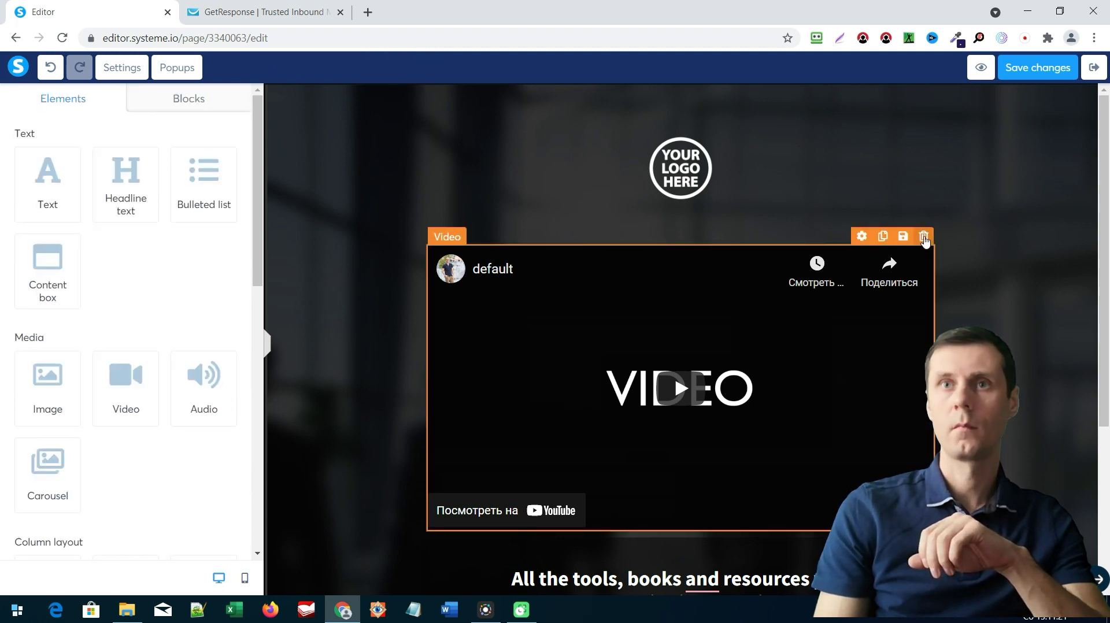
left_click(923, 237)
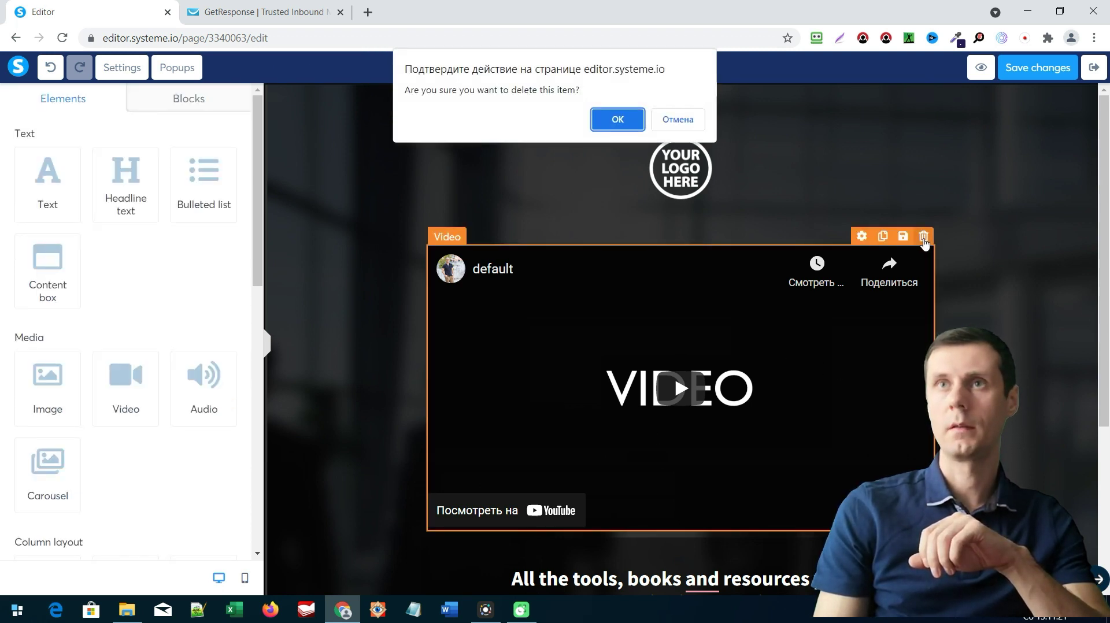
left_click(610, 120)
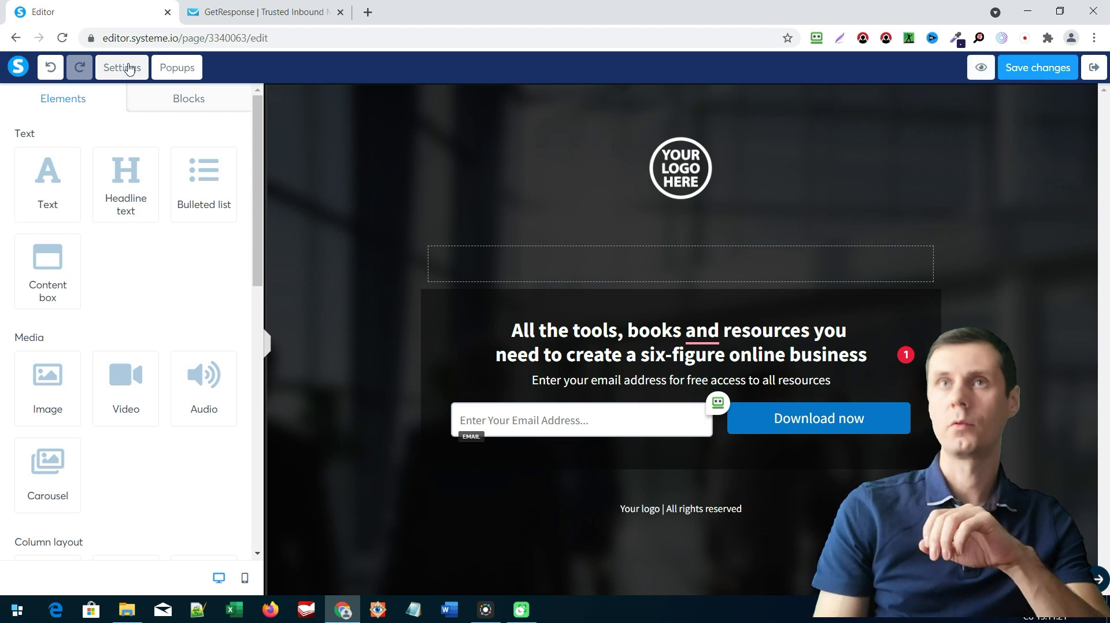
Look over the page's Popups list and page-wide Settings
left_click(169, 68)
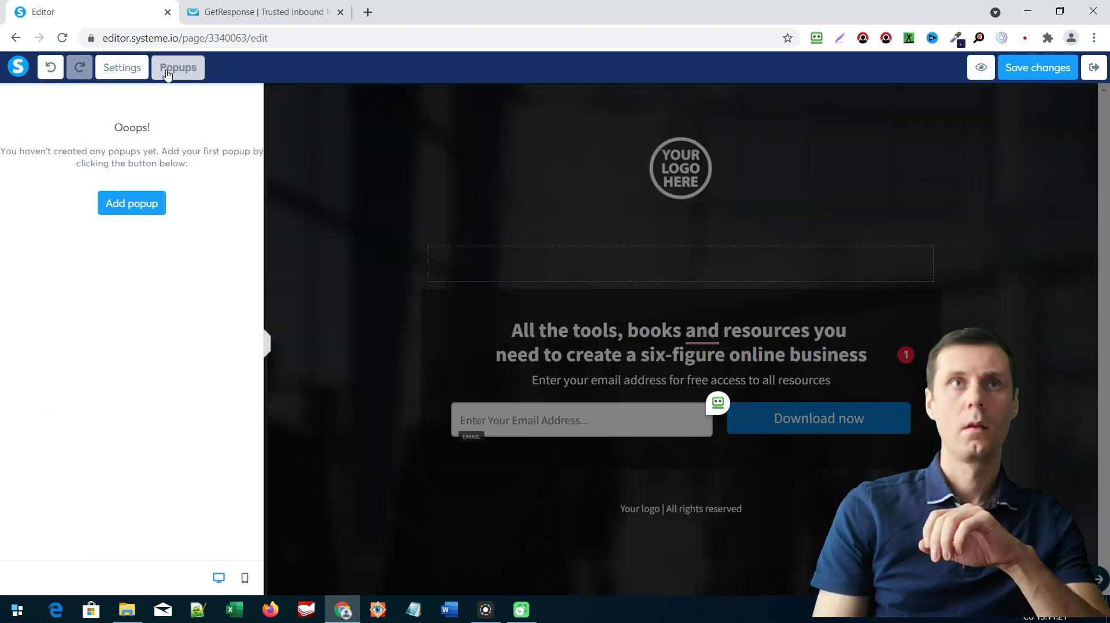
left_click(118, 73)
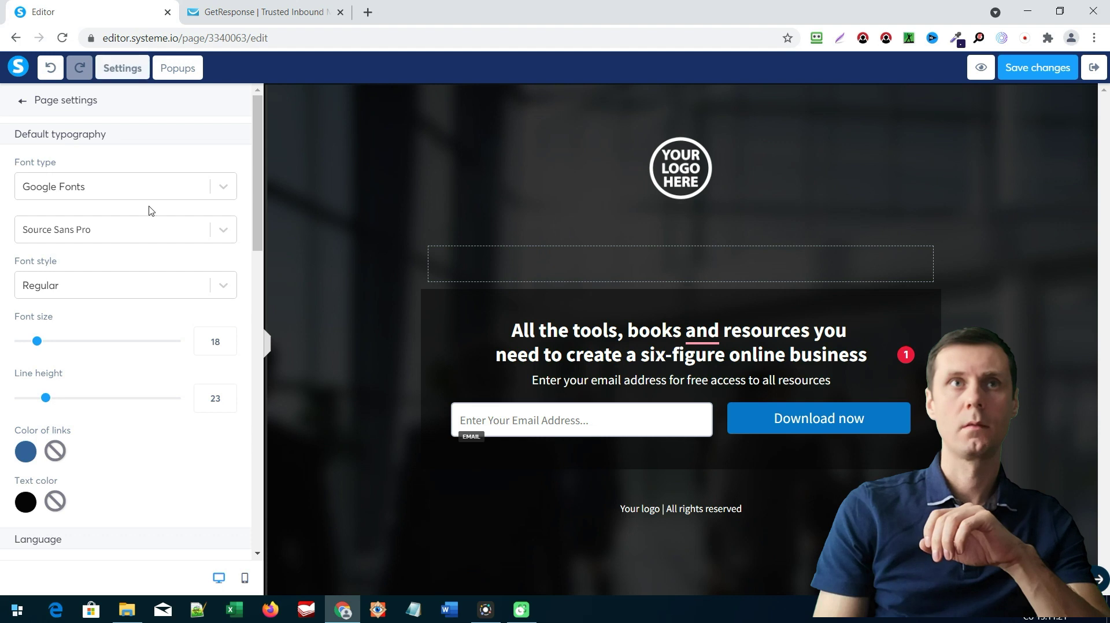
scroll(119, 285, "down", 7)
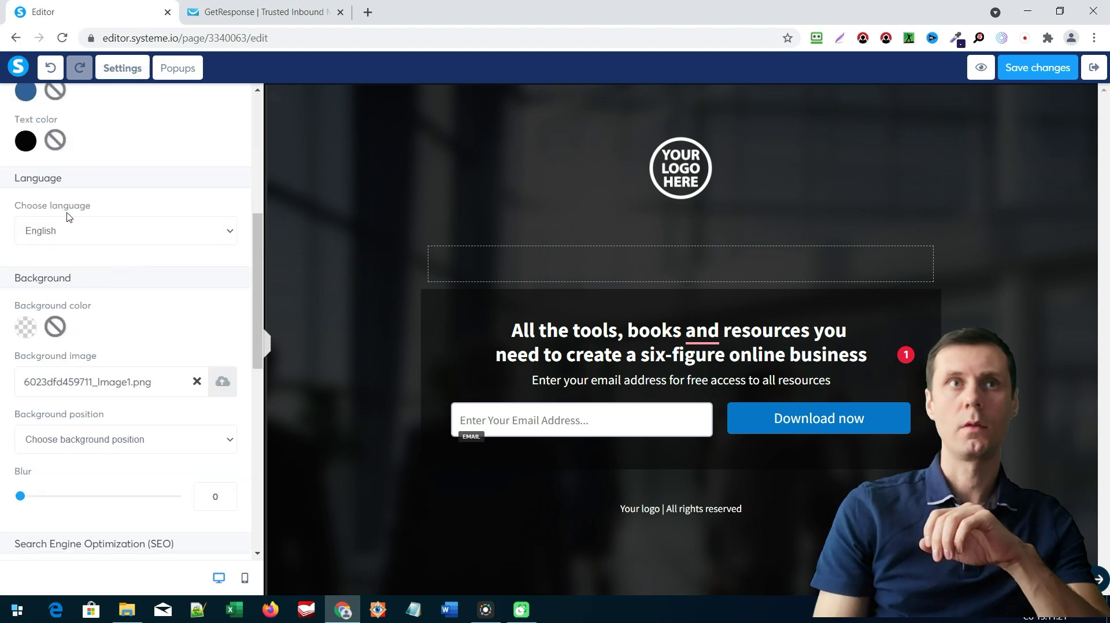
scroll(67, 216, "up", 7)
Exit the page editor without saving and confirm leaving
left_click(1083, 72)
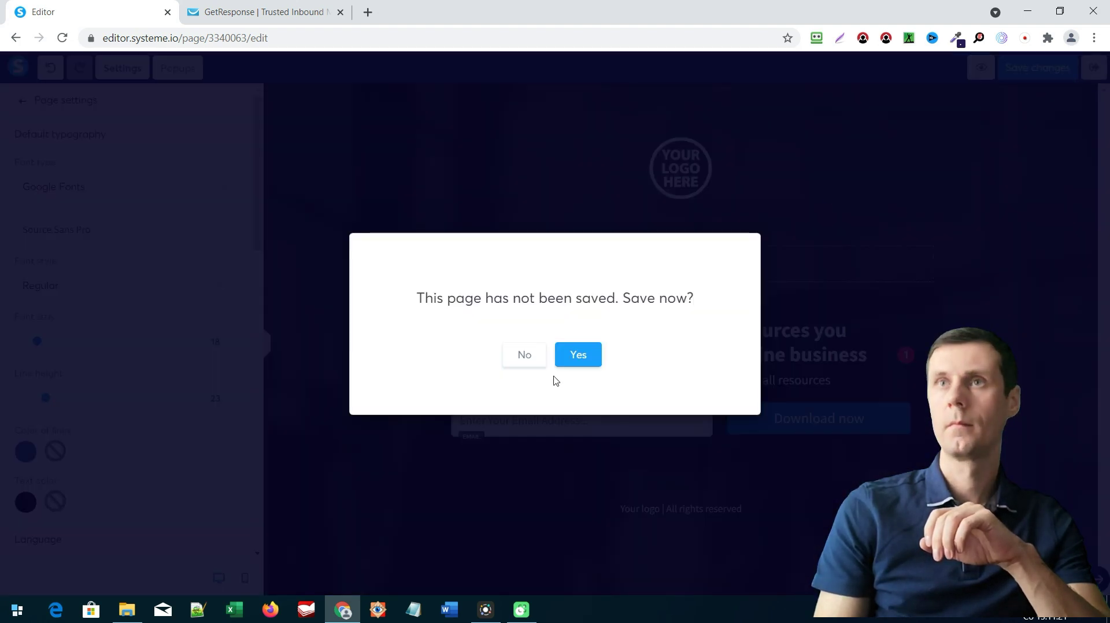
left_click(526, 358)
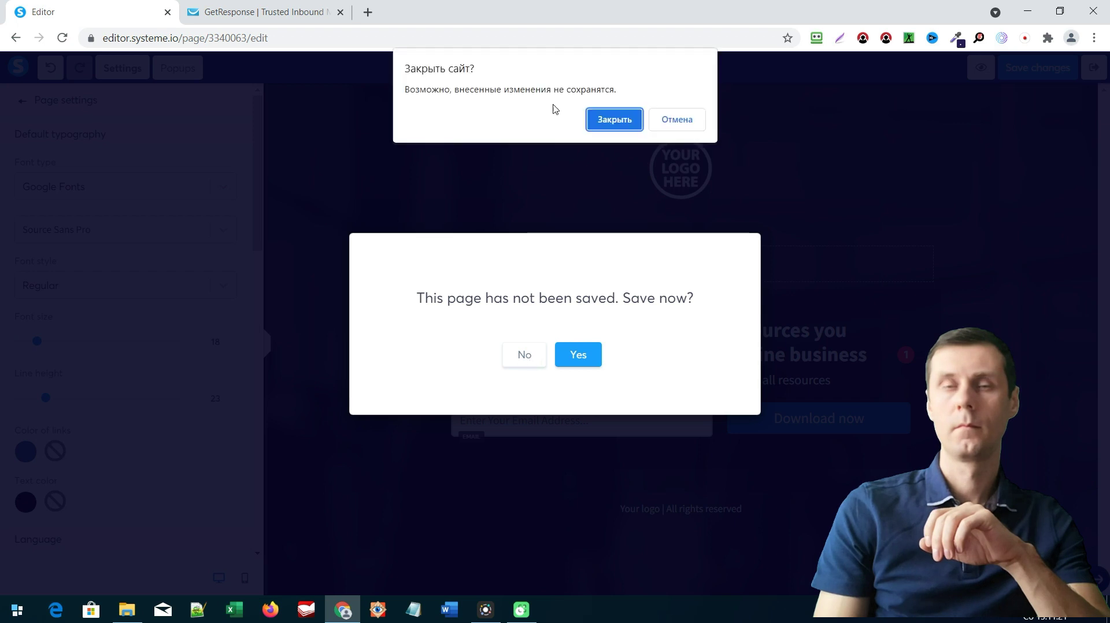
left_click(636, 124)
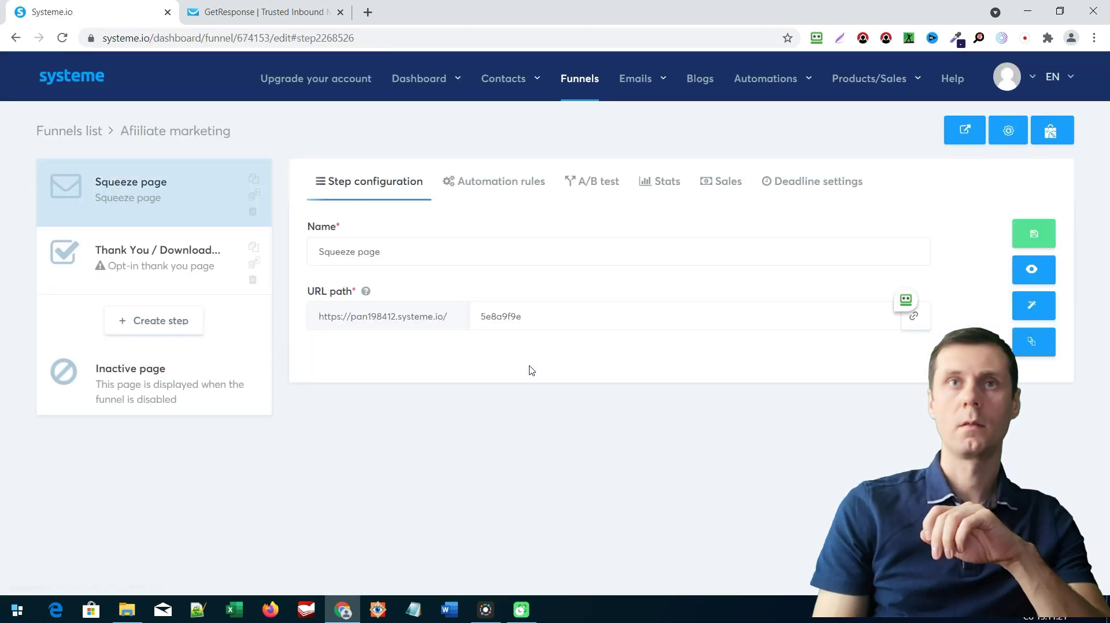
Add an Automation rule with a Subscribe to campaign action set to Affiliate MArketing
left_click(496, 190)
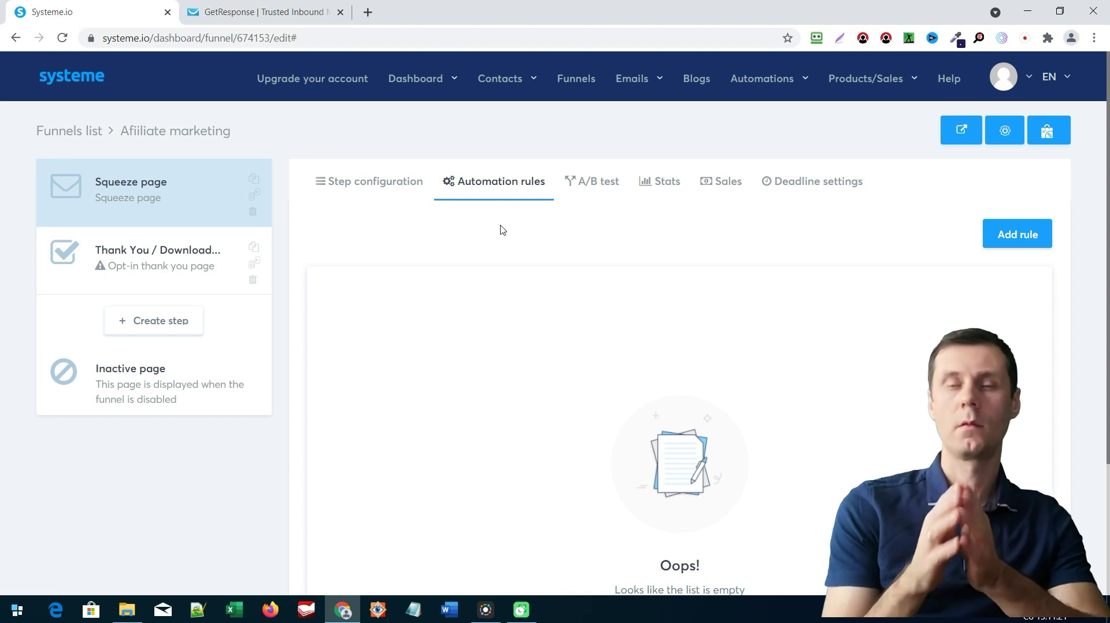
left_click(1017, 245)
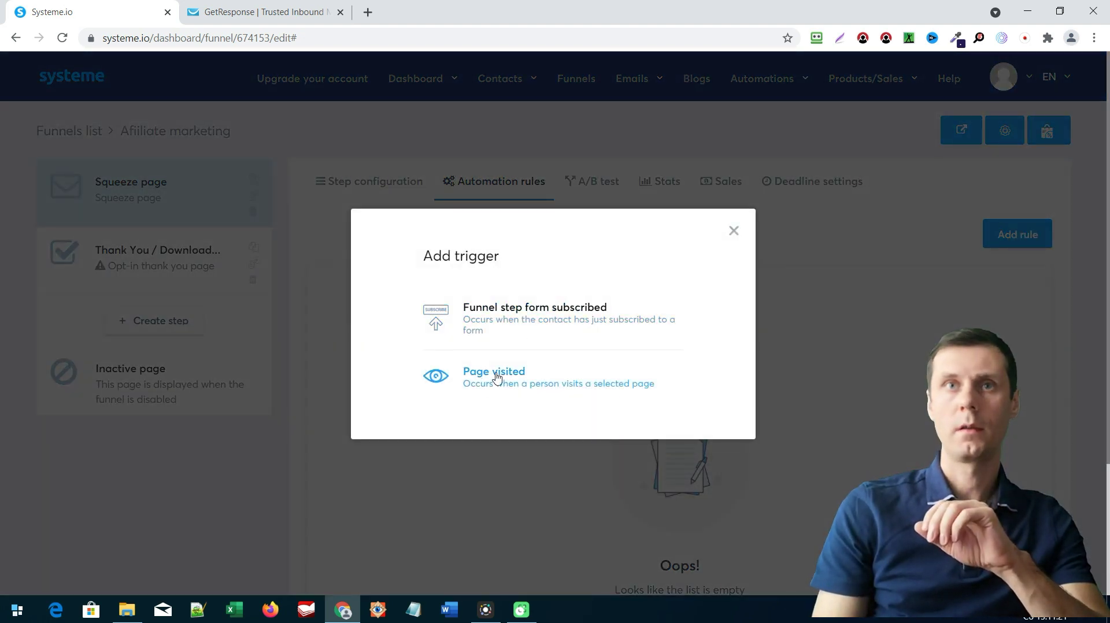
left_click(552, 311)
scroll(702, 306, "down", 3)
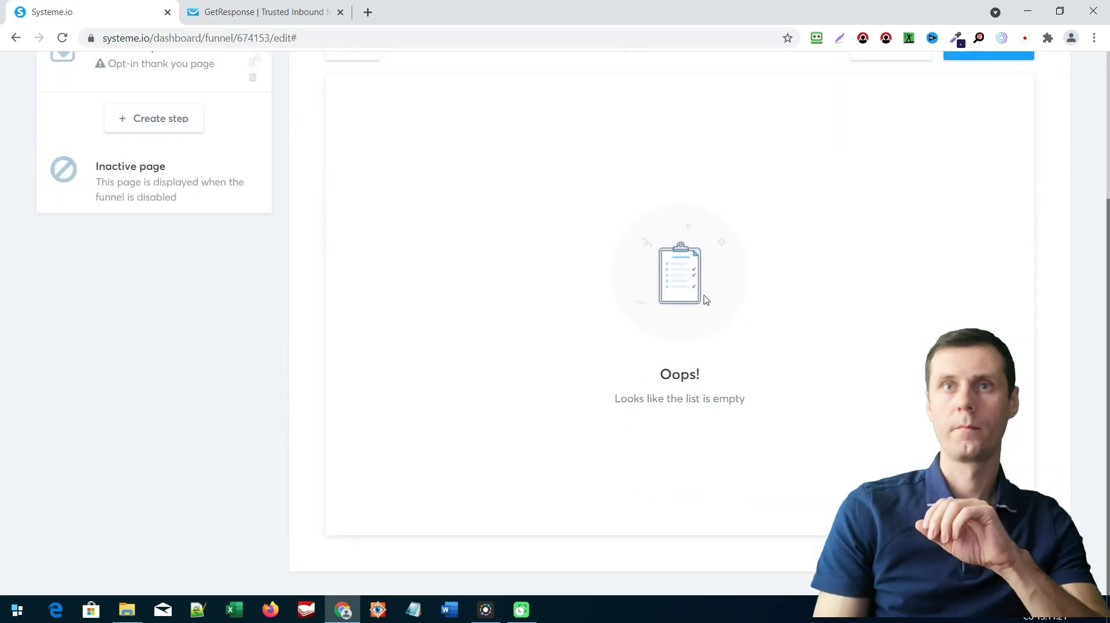
scroll(773, 389, "up", 3)
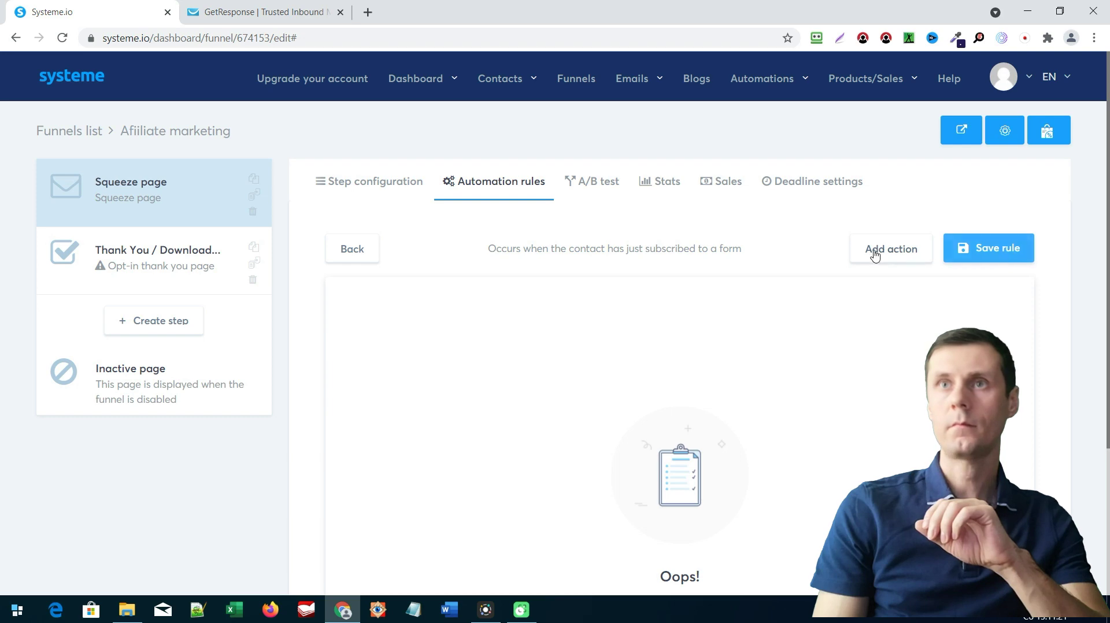
left_click(892, 255)
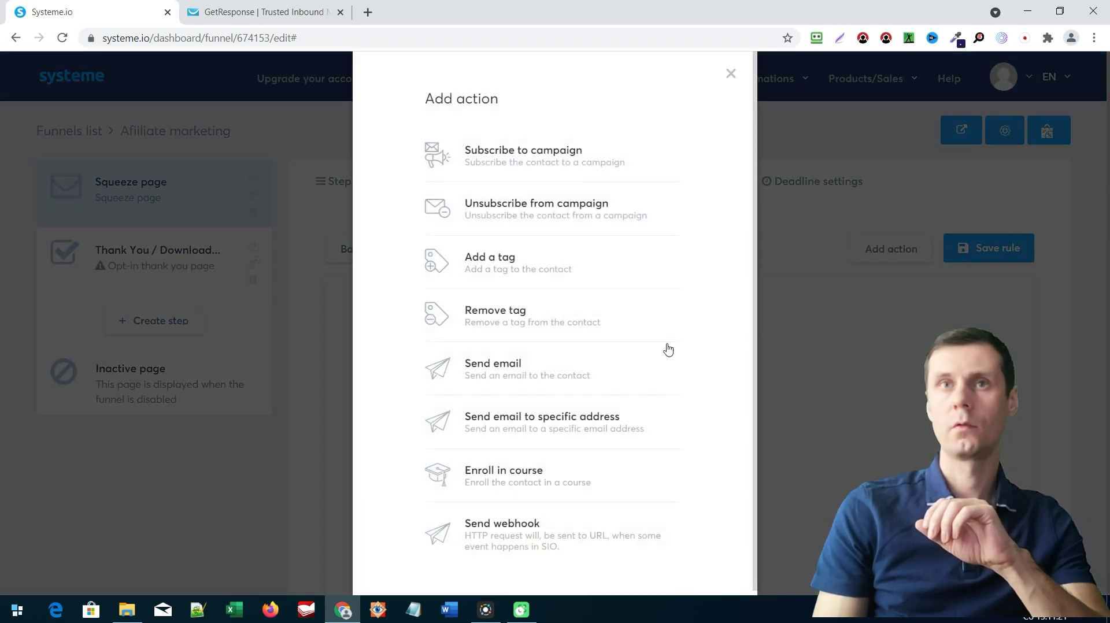
left_click(536, 158)
left_click(753, 347)
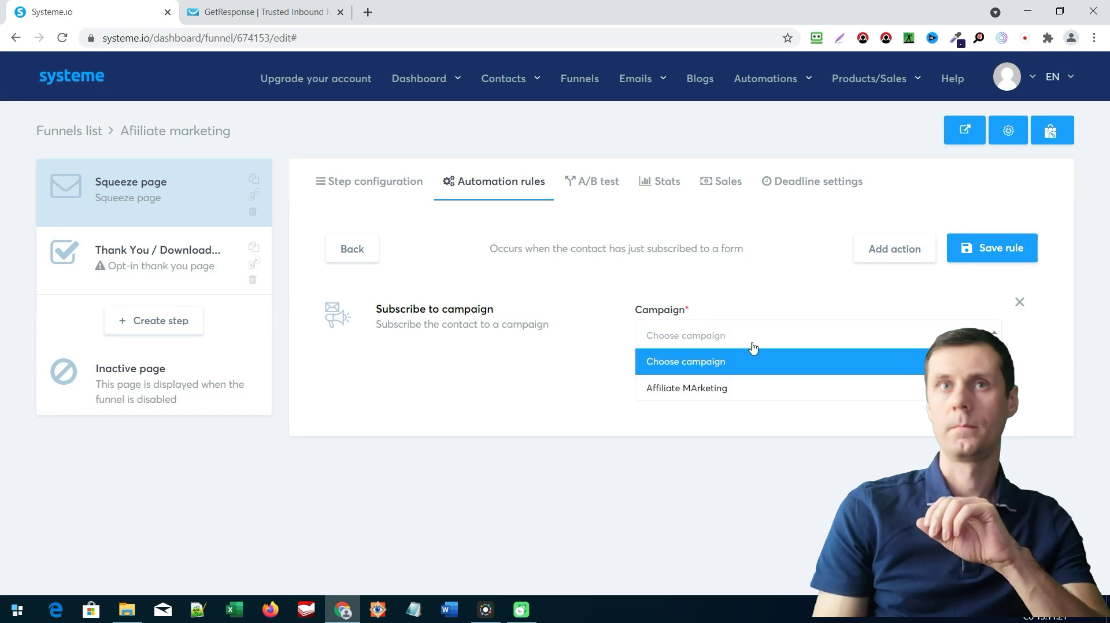
left_click(712, 392)
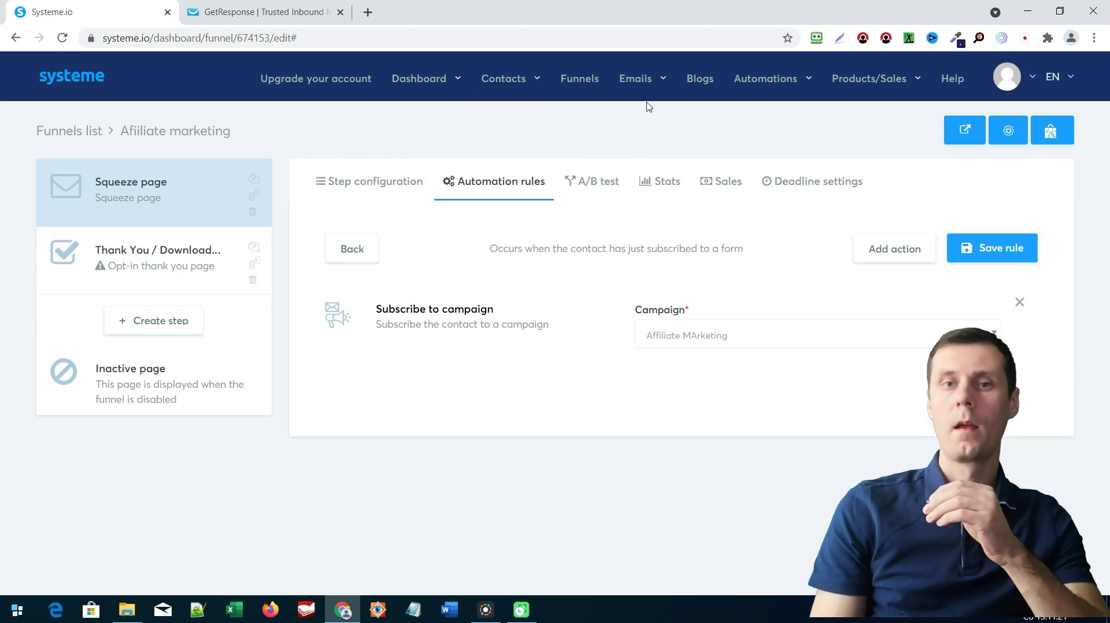
Add an email with subject 'Welcome' to Affiliate MArketing using the first visual template
mouse_move(636, 78)
left_click(646, 134)
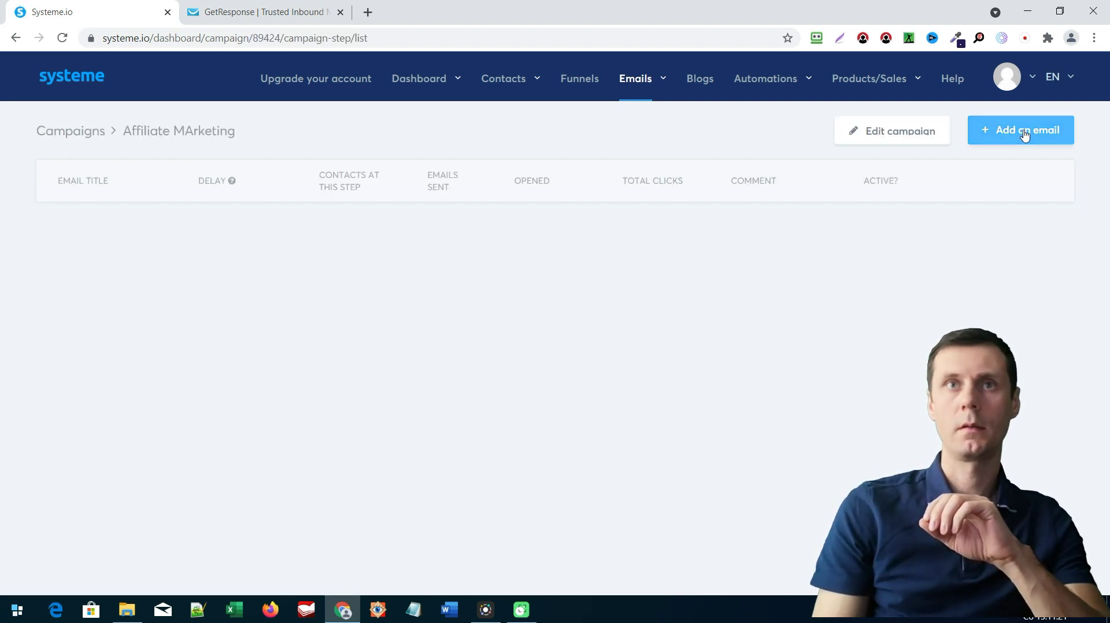
left_click(1025, 136)
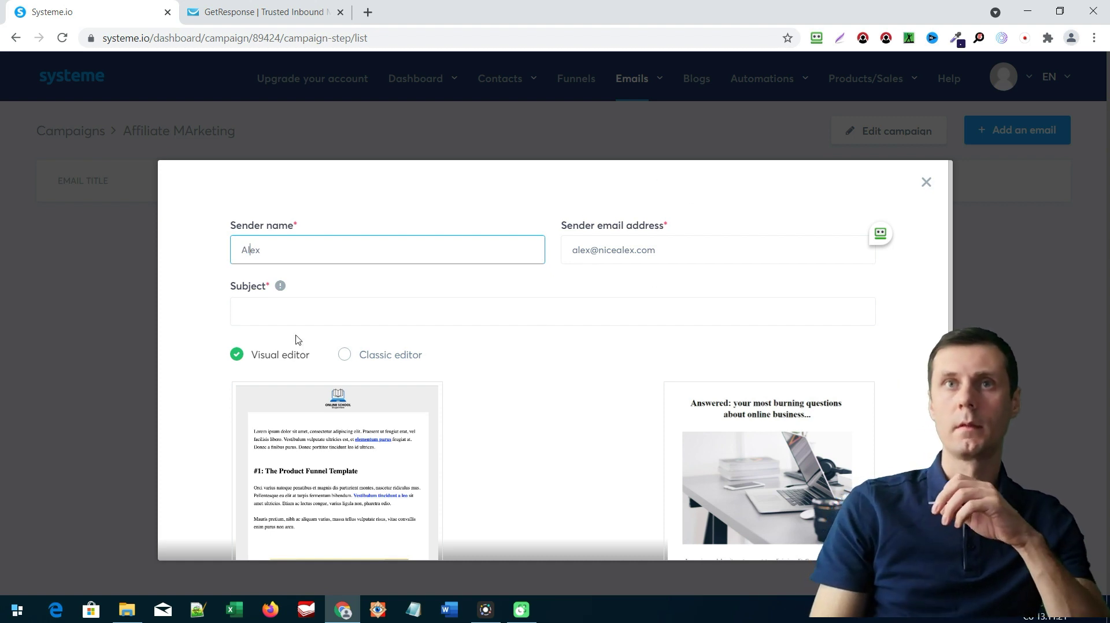
left_click(284, 311)
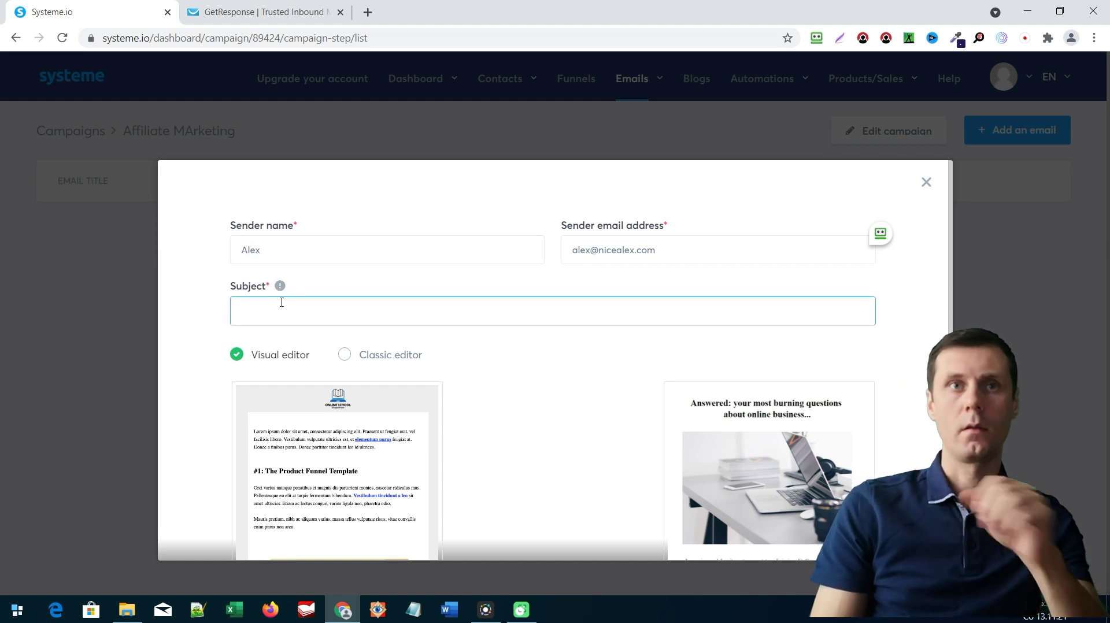
type("Welcome")
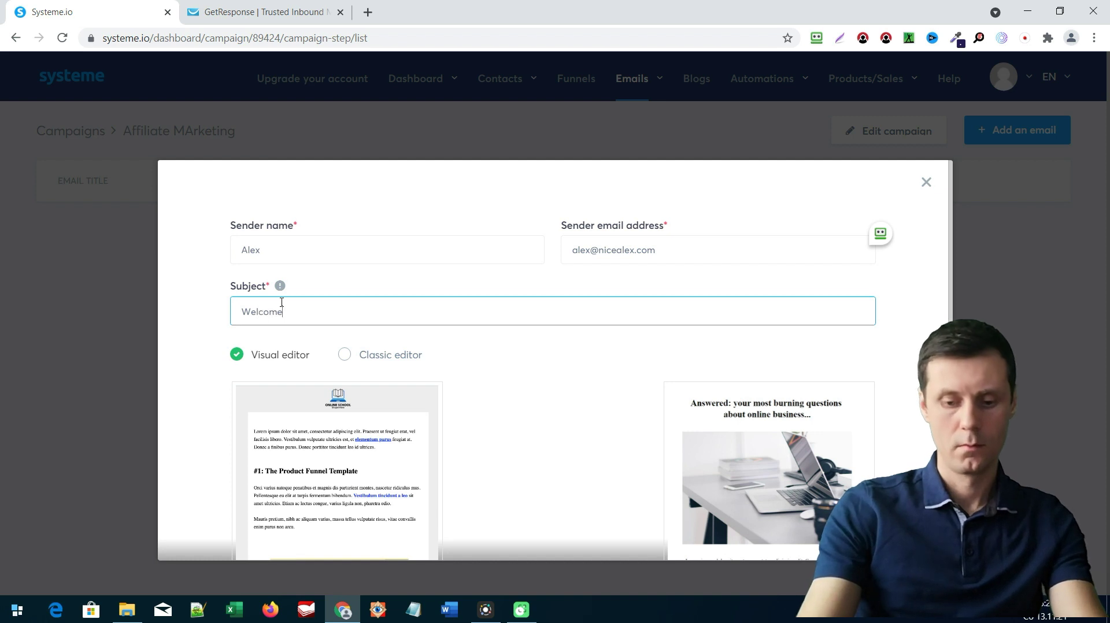
scroll(375, 299, "down", 3)
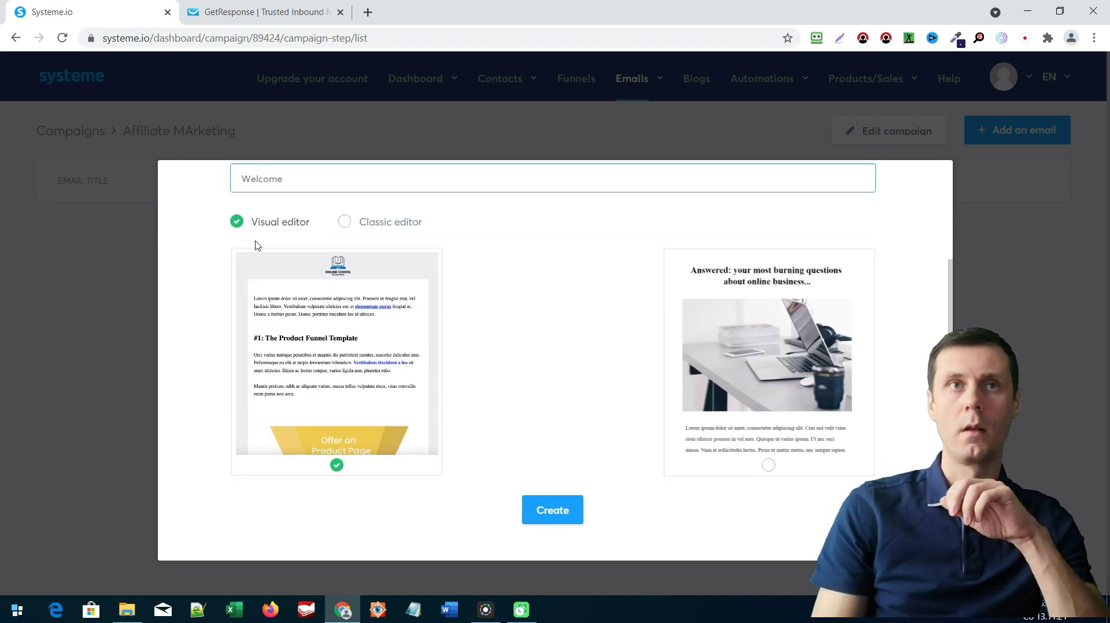
left_click(551, 511)
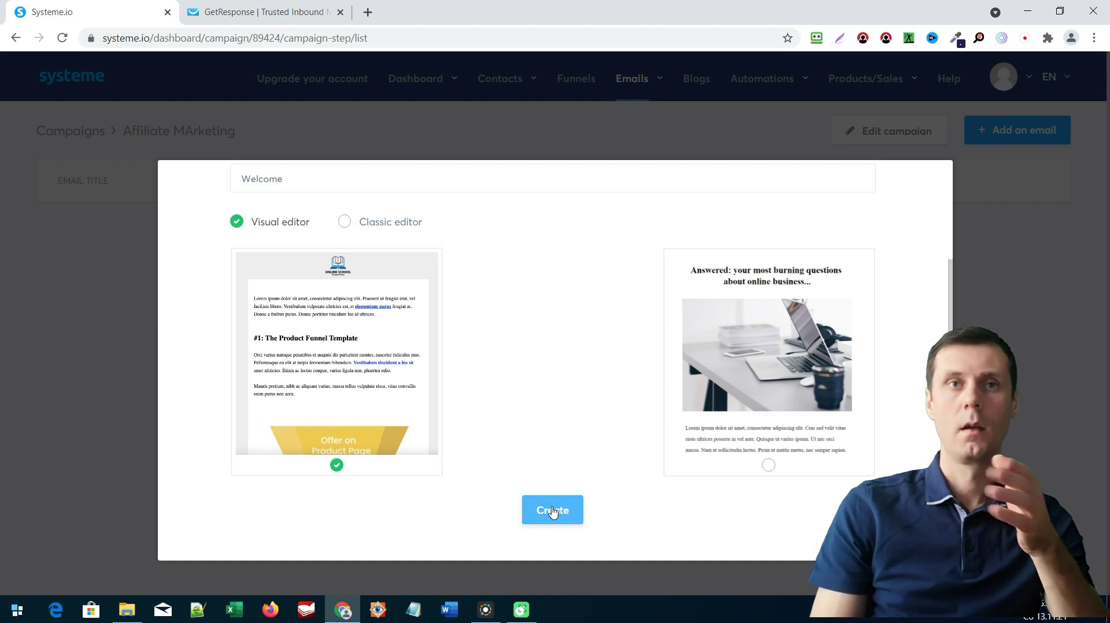
left_click(552, 511)
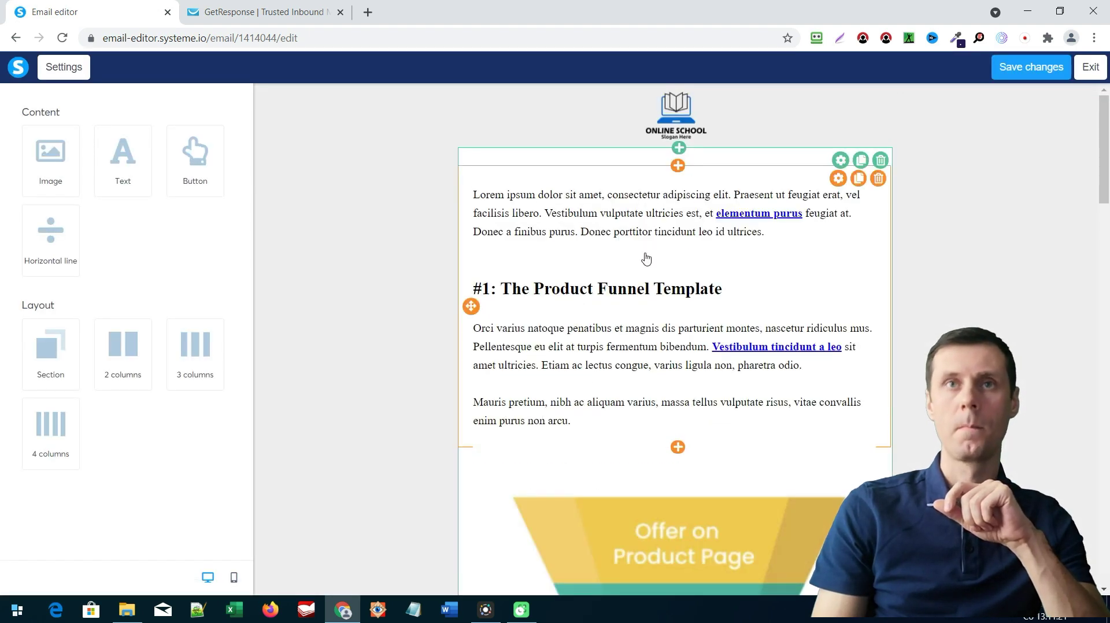
Scroll through the Welcome email's template content in the editor
scroll(588, 384, "down", 5)
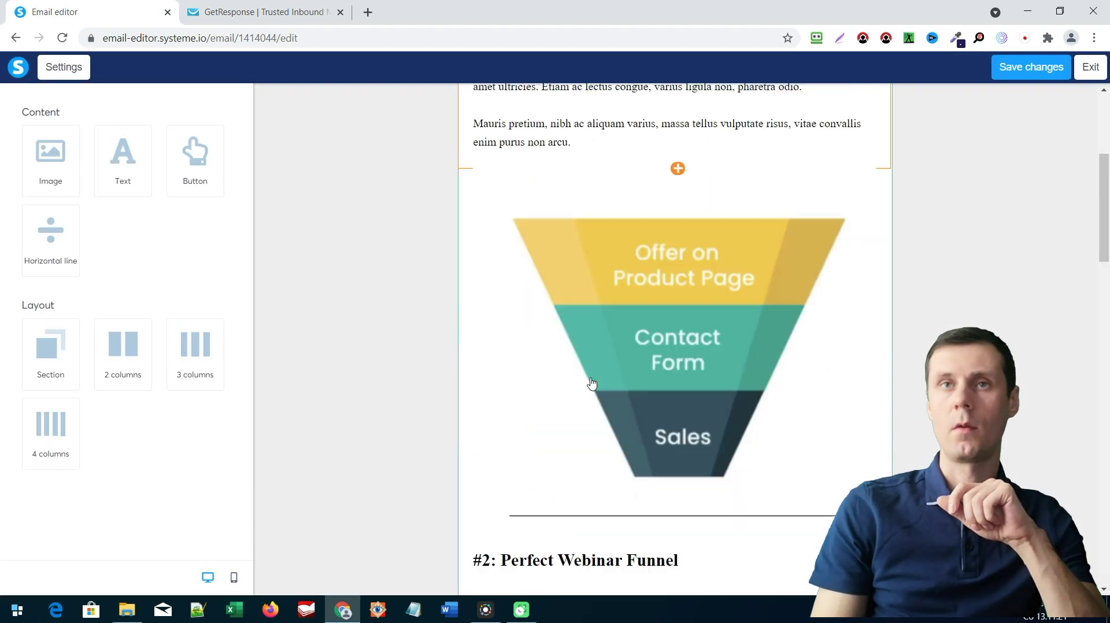
scroll(662, 371, "down", 1)
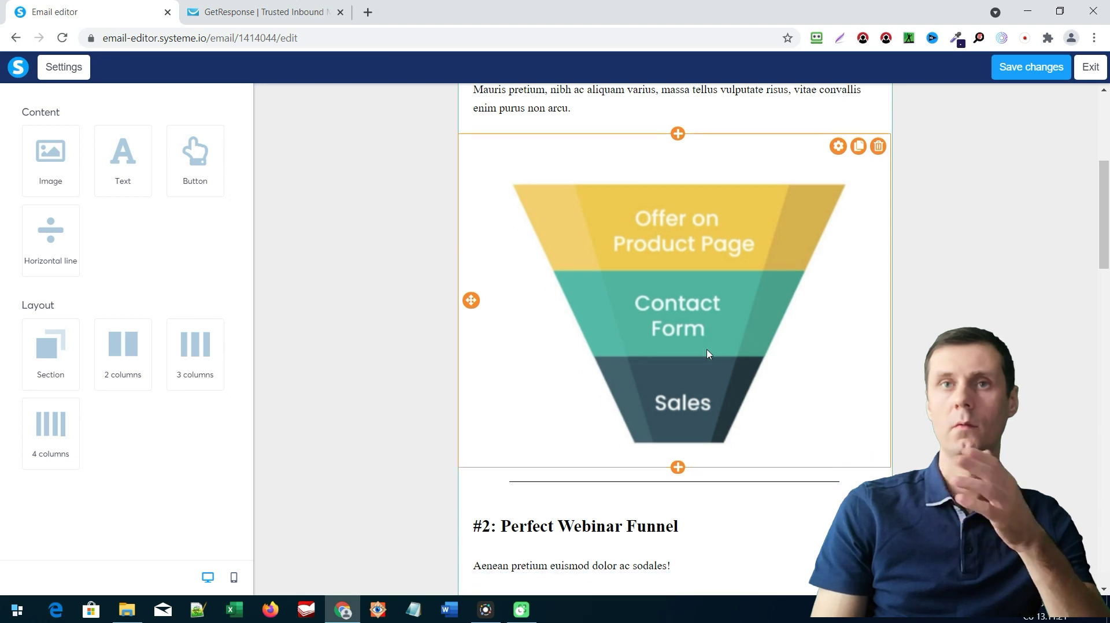
scroll(665, 370, "down", 4)
scroll(668, 382, "down", 6)
scroll(670, 392, "down", 6)
scroll(670, 392, "down", 6)
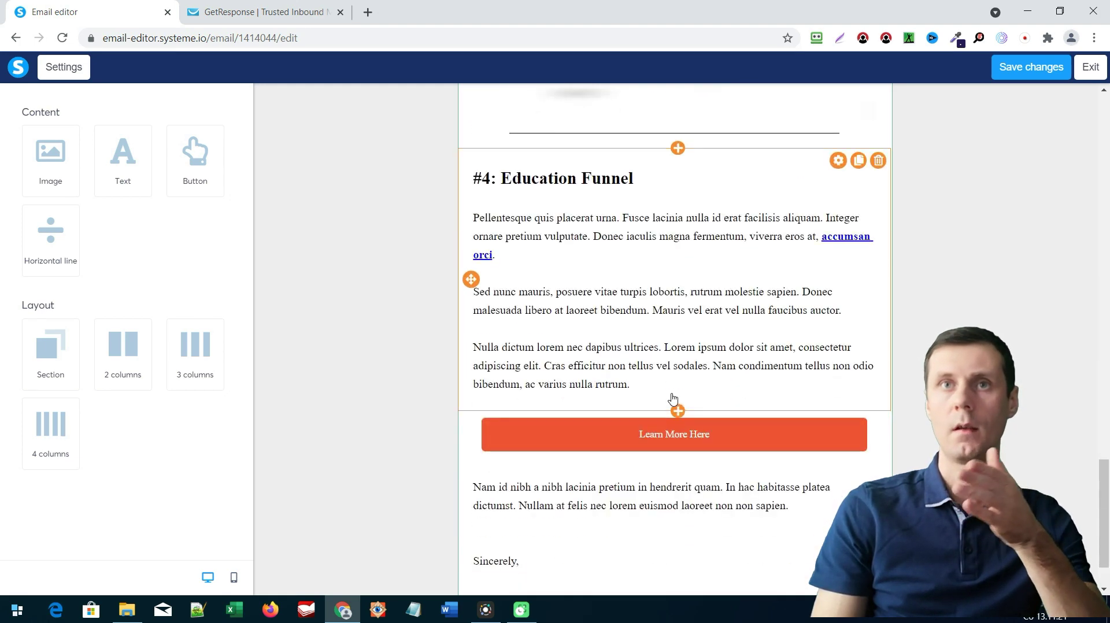
scroll(670, 405, "down", 1)
scroll(670, 433, "up", 6)
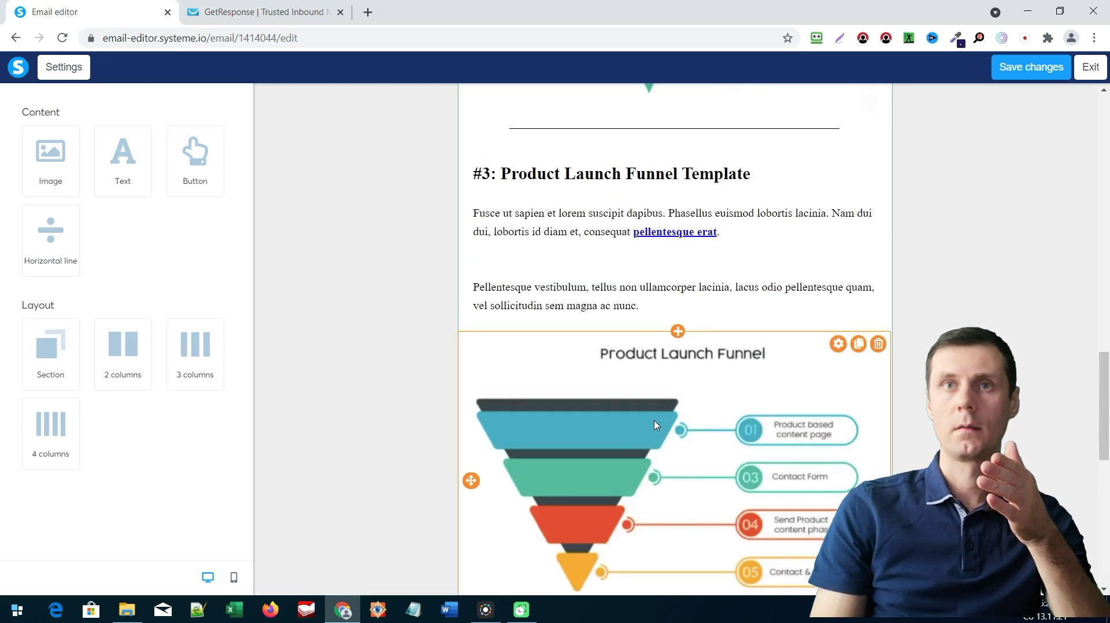
scroll(665, 427, "up", 6)
scroll(656, 416, "up", 5)
scroll(643, 271, "up", 1)
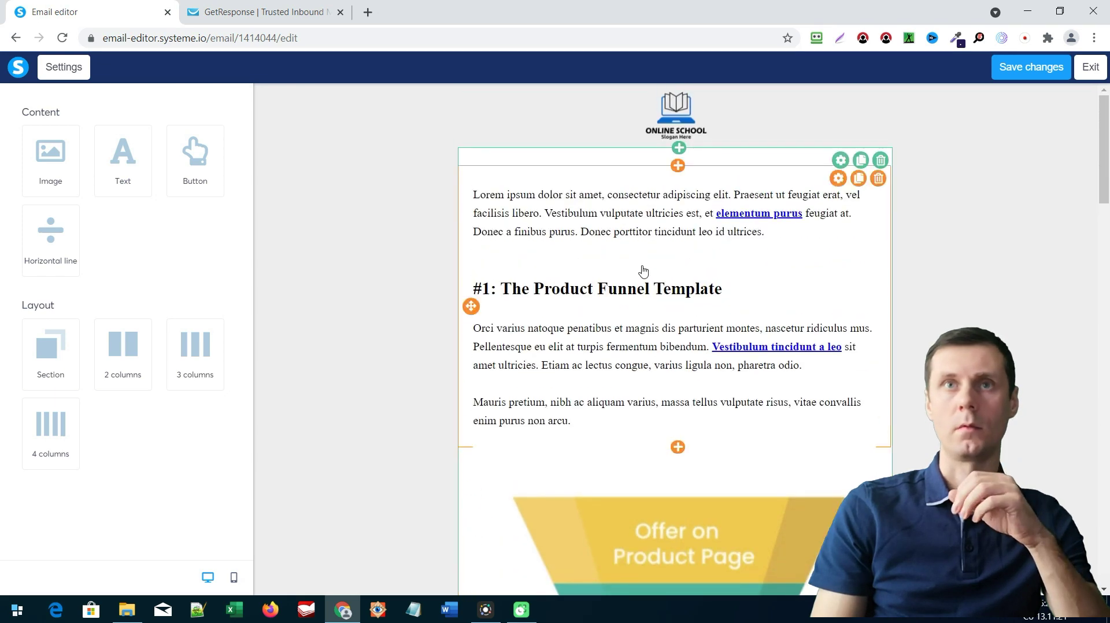
Inspect the opening paragraph and email Settings, then exit the editor unchanged
left_click(570, 206)
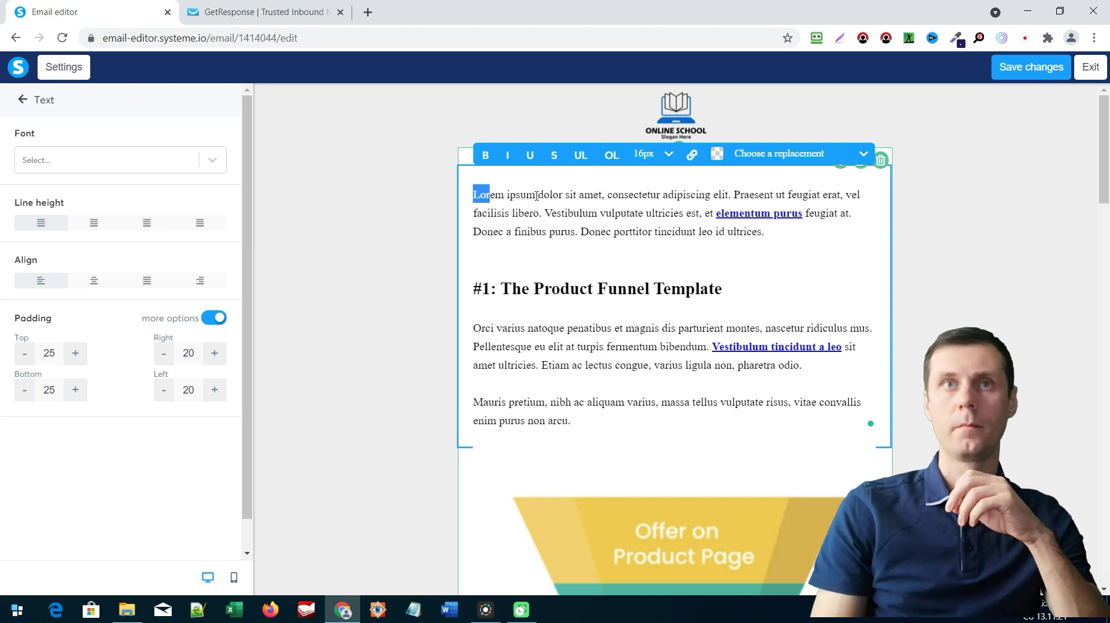
left_click_drag(536, 196, 764, 233)
left_click(625, 291)
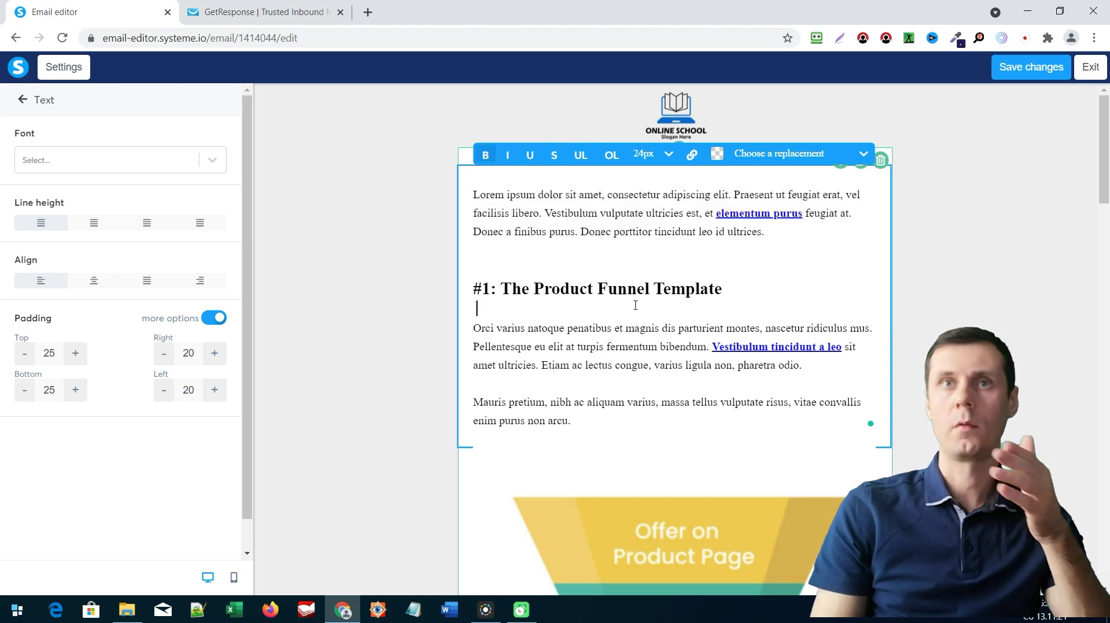
left_click(332, 155)
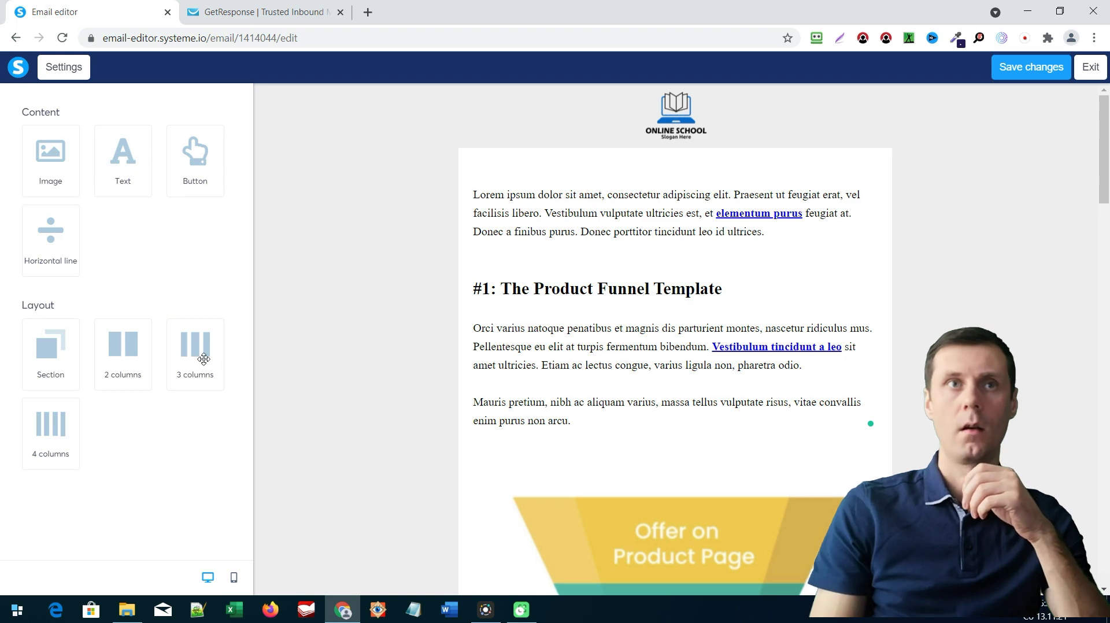
scroll(376, 318, "down", 8)
scroll(376, 318, "down", 7)
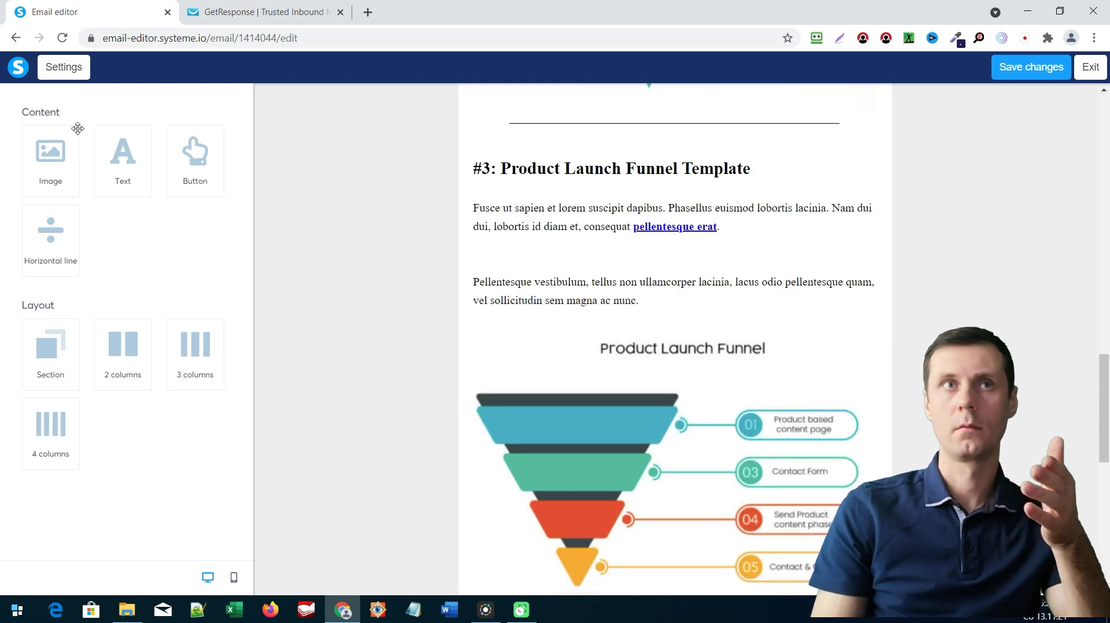
left_click(64, 67)
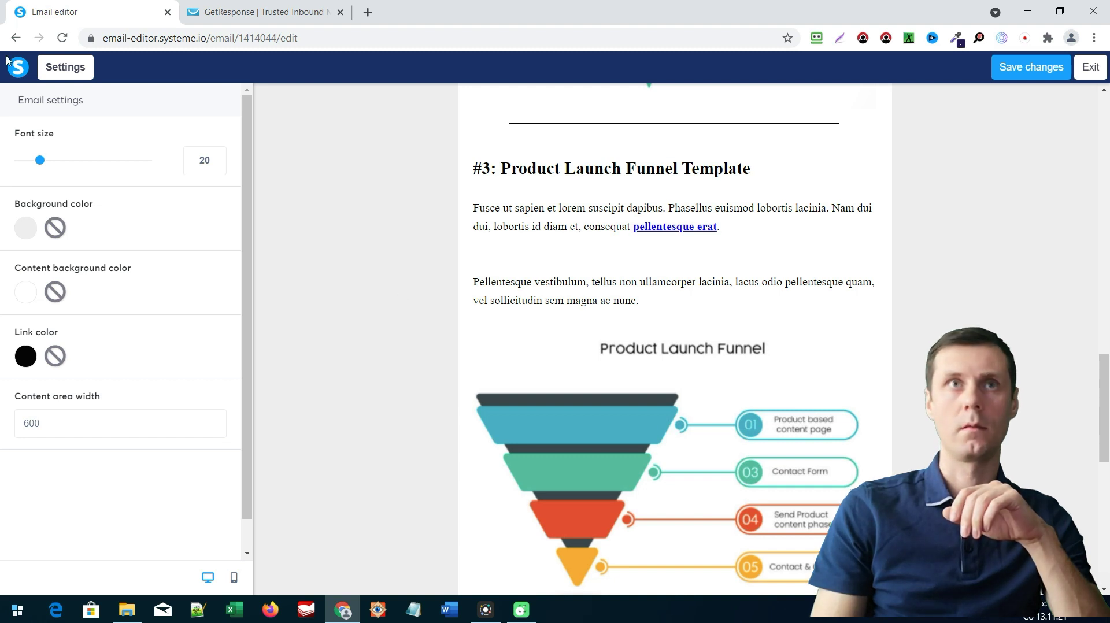
left_click(1084, 76)
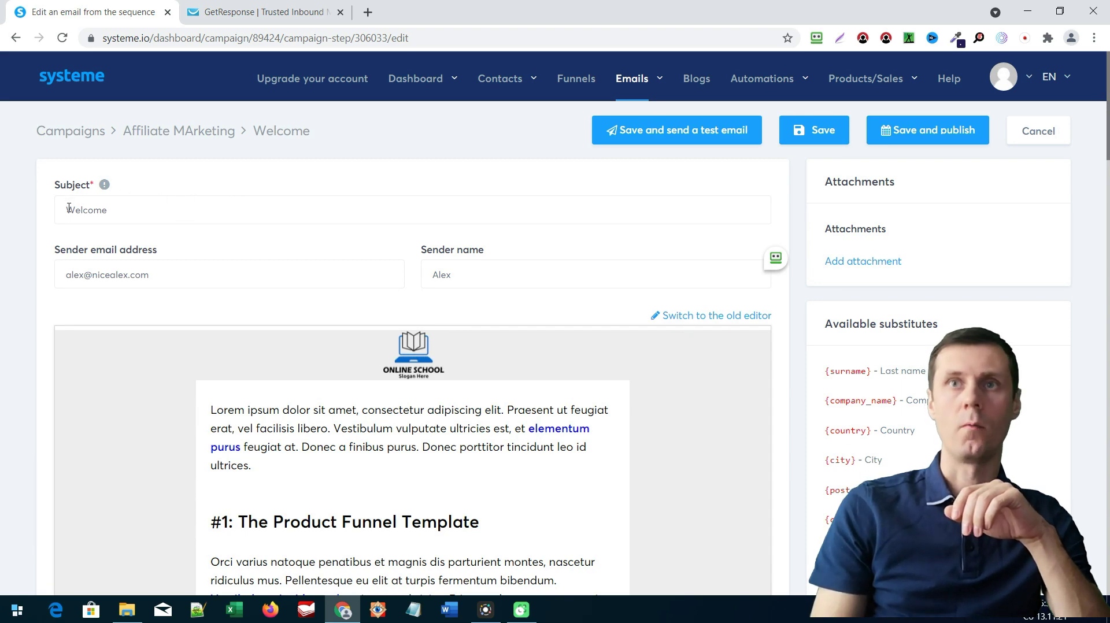
scroll(446, 265, "down", 4)
scroll(403, 401, "down", 6)
scroll(385, 383, "down", 6)
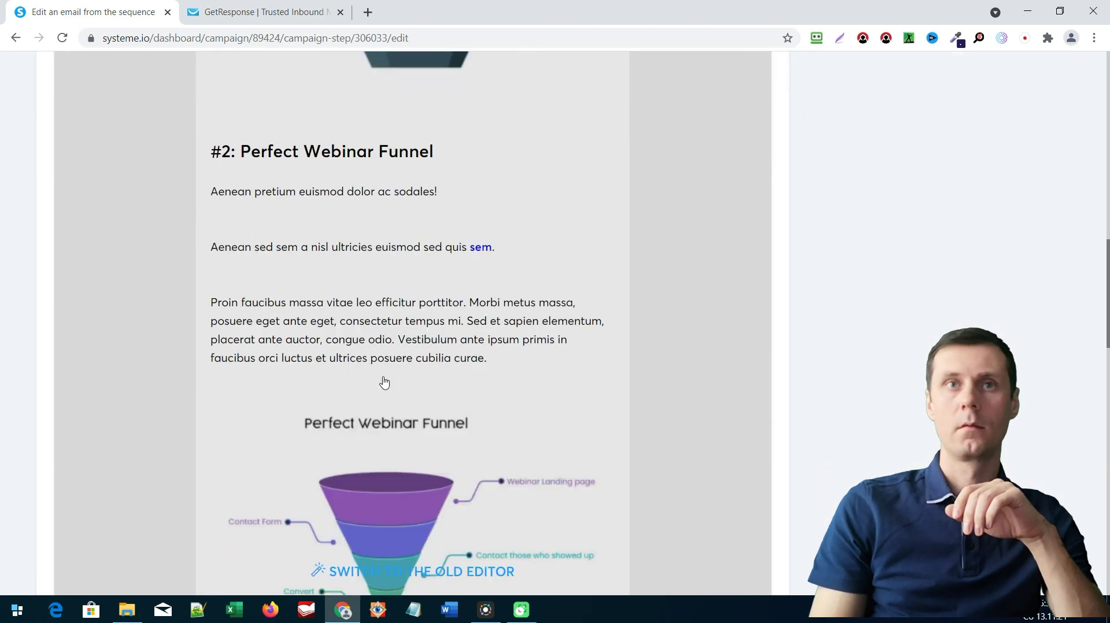
scroll(385, 382, "down", 8)
scroll(458, 324, "down", 10)
scroll(453, 345, "up", 2)
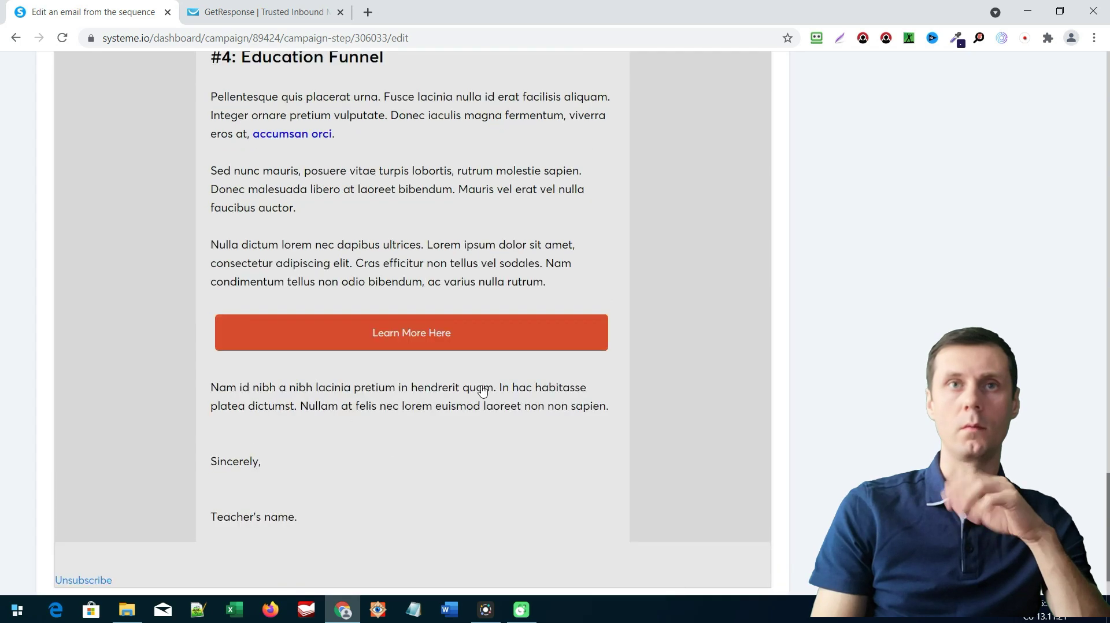
scroll(474, 376, "up", 10)
scroll(480, 393, "down", 4)
scroll(468, 398, "down", 10)
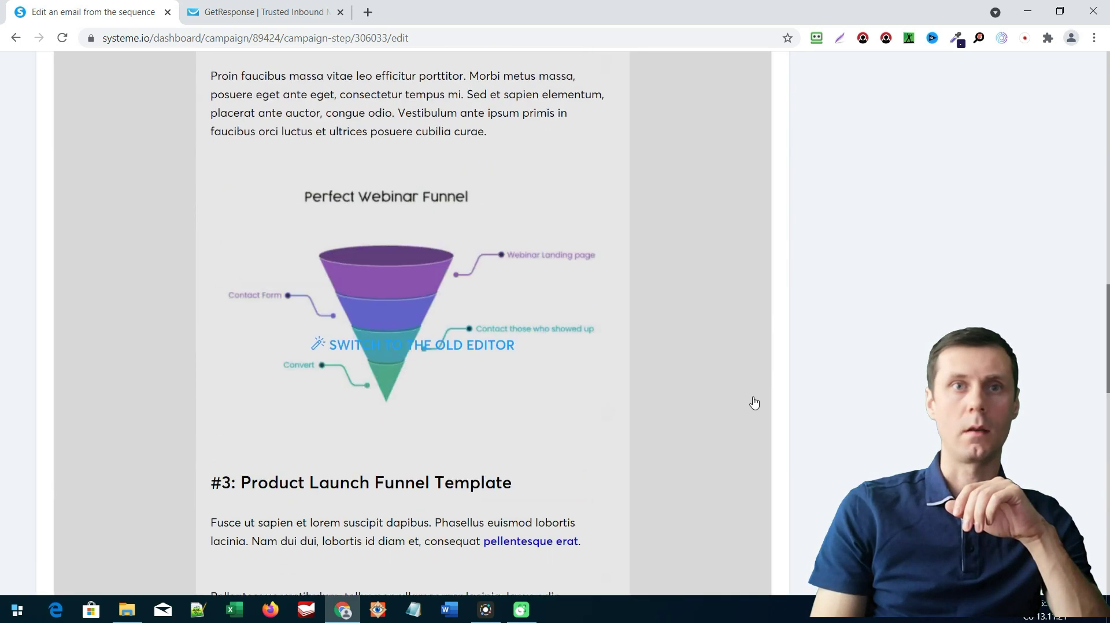
scroll(755, 403, "up", 15)
scroll(773, 402, "up", 6)
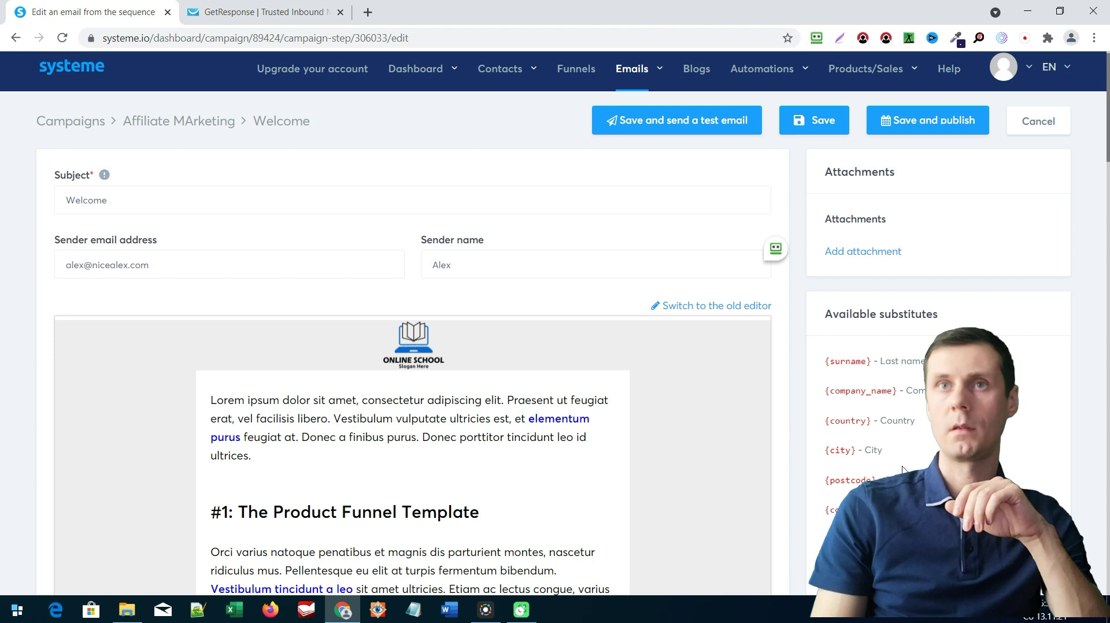
scroll(904, 470, "up", 1)
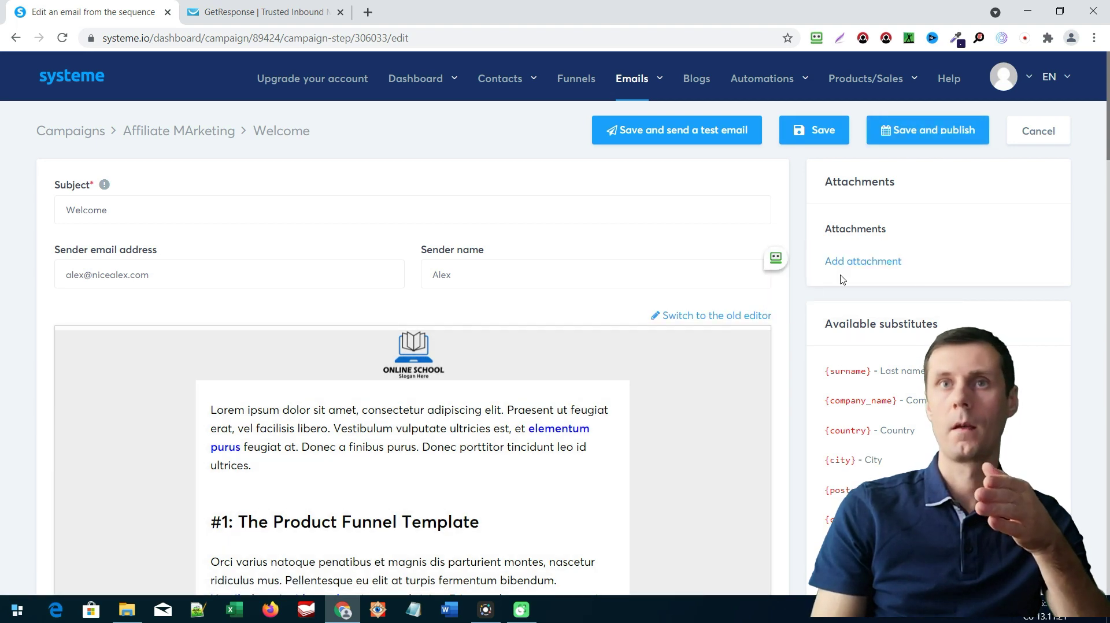
scroll(853, 285, "down", 5)
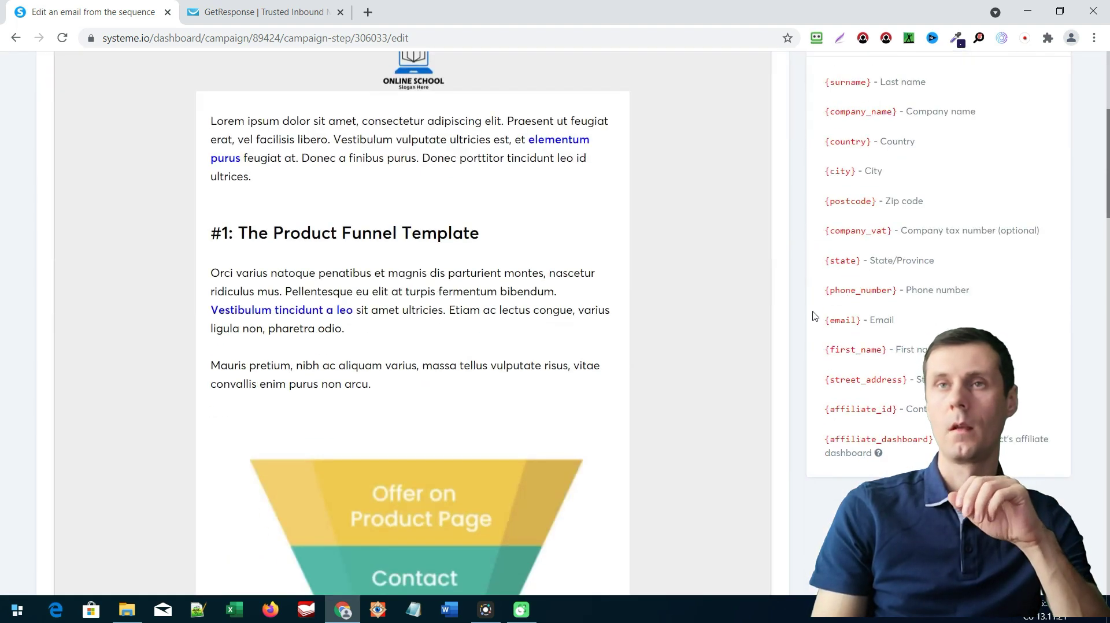
scroll(802, 342, "down", 10)
Open Save and publish and set the delay to 0 hours
scroll(805, 384, "up", 12)
scroll(801, 383, "up", 4)
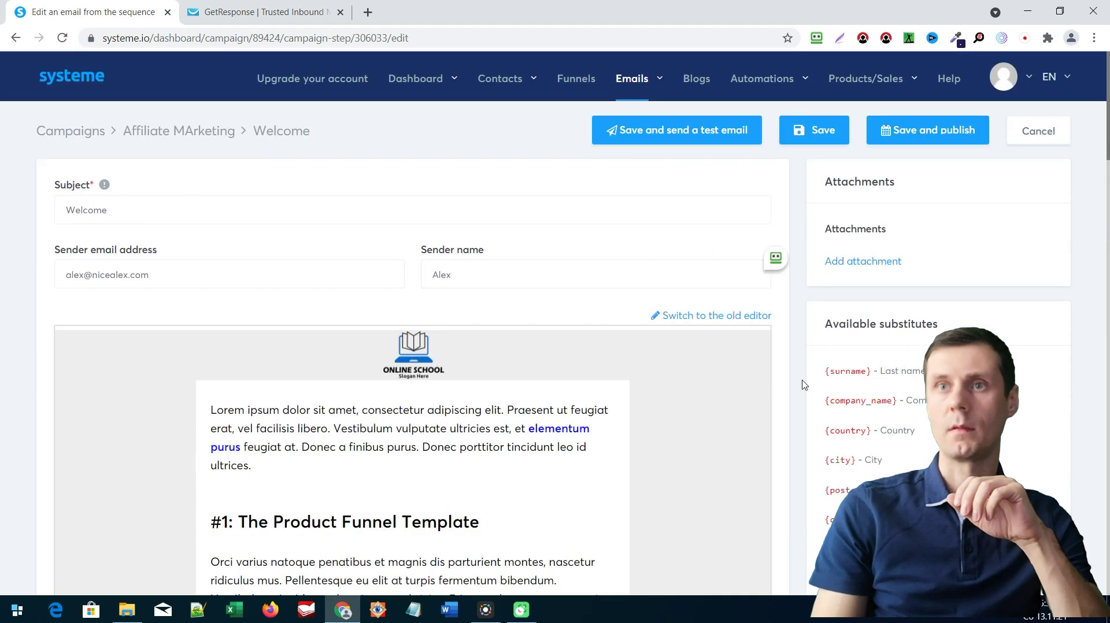
left_click(952, 133)
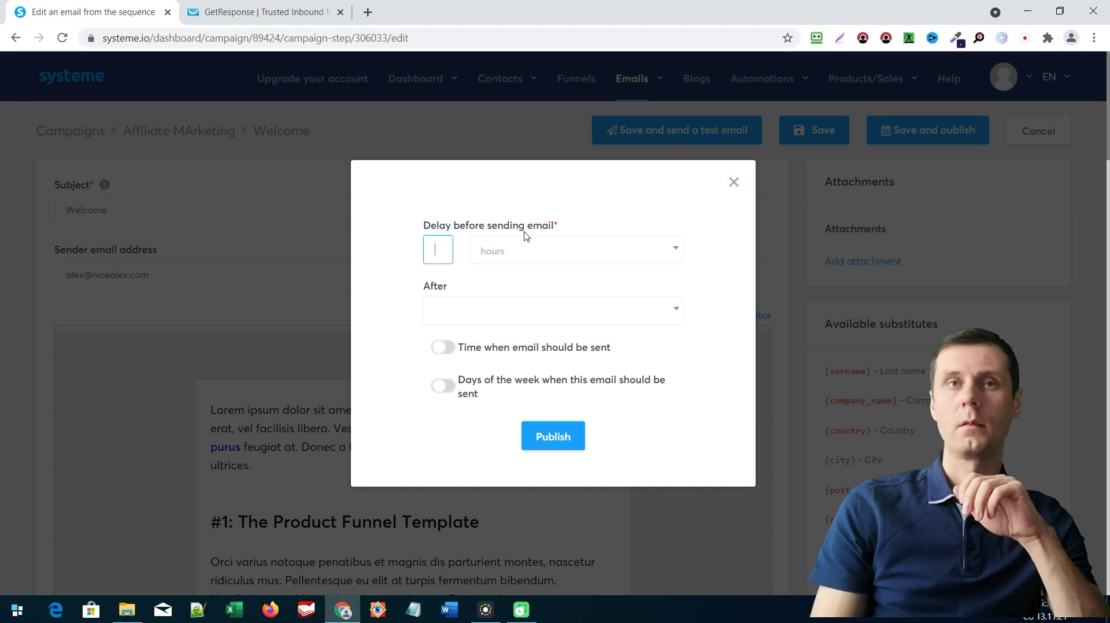
left_click(515, 258)
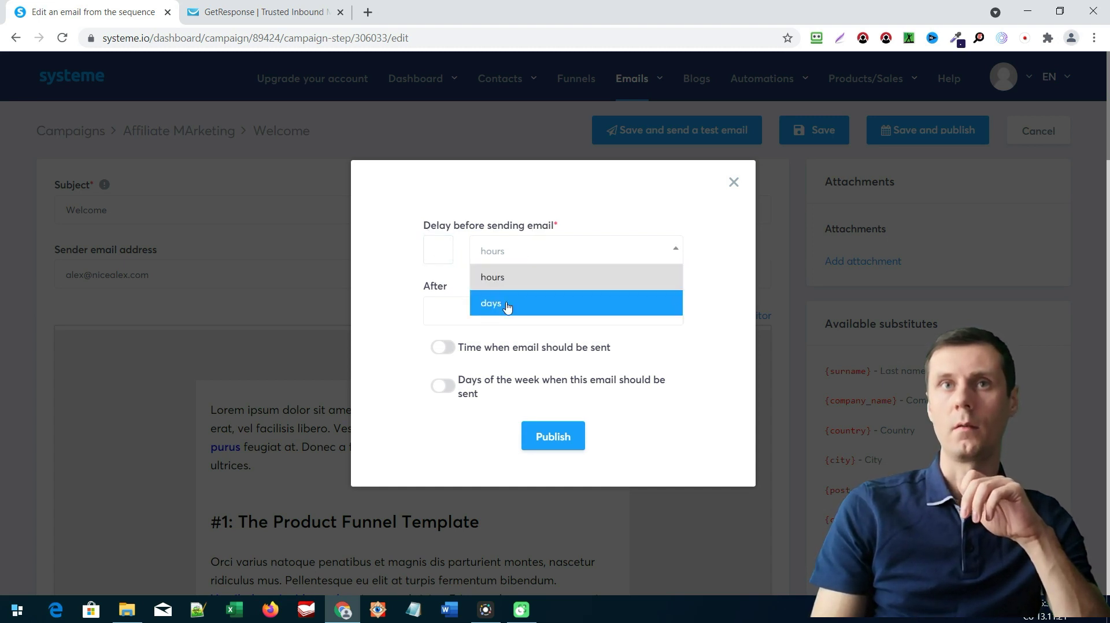
left_click(506, 303)
left_click(517, 257)
left_click(507, 277)
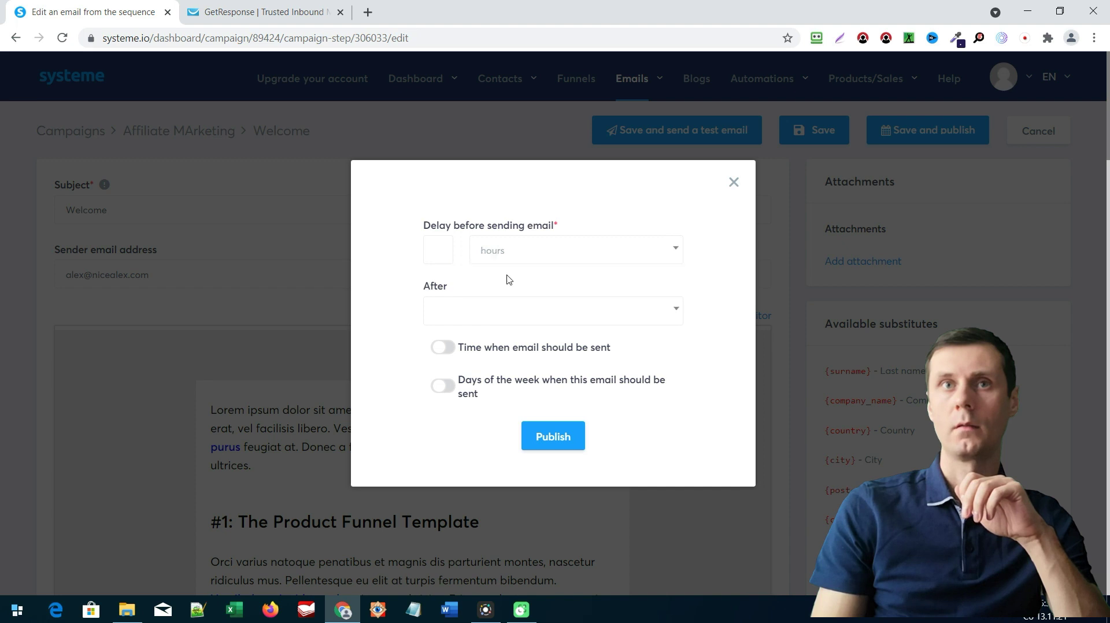
left_click(437, 255)
type("0")
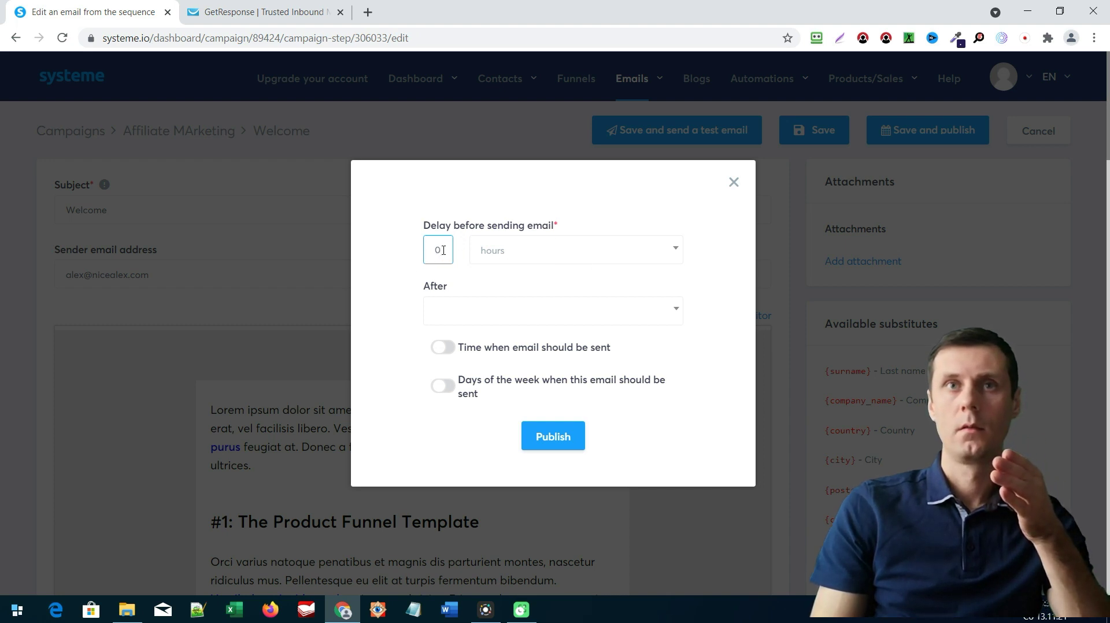
Leave the After, sending-time and weekday options unset and publish the Welcome email
left_click(651, 321)
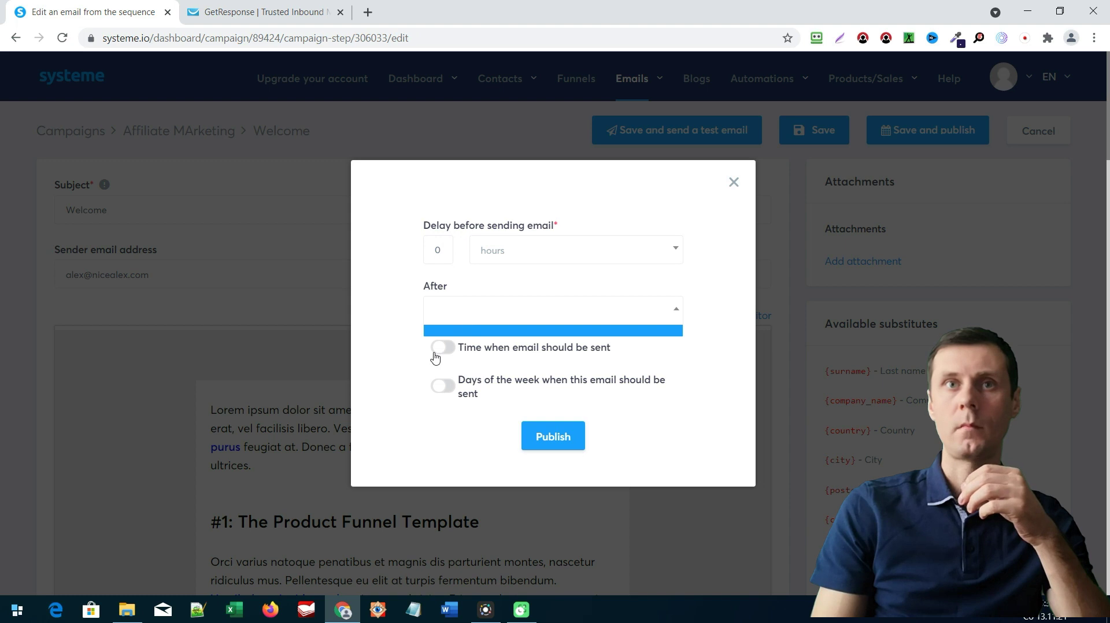
left_click(653, 334)
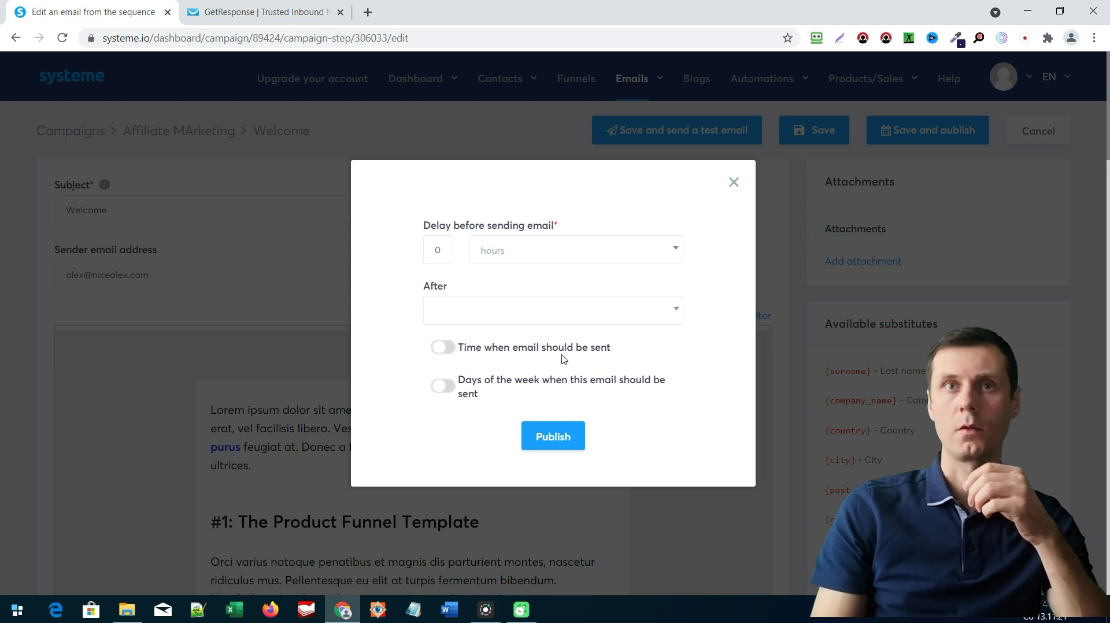
left_click(443, 350)
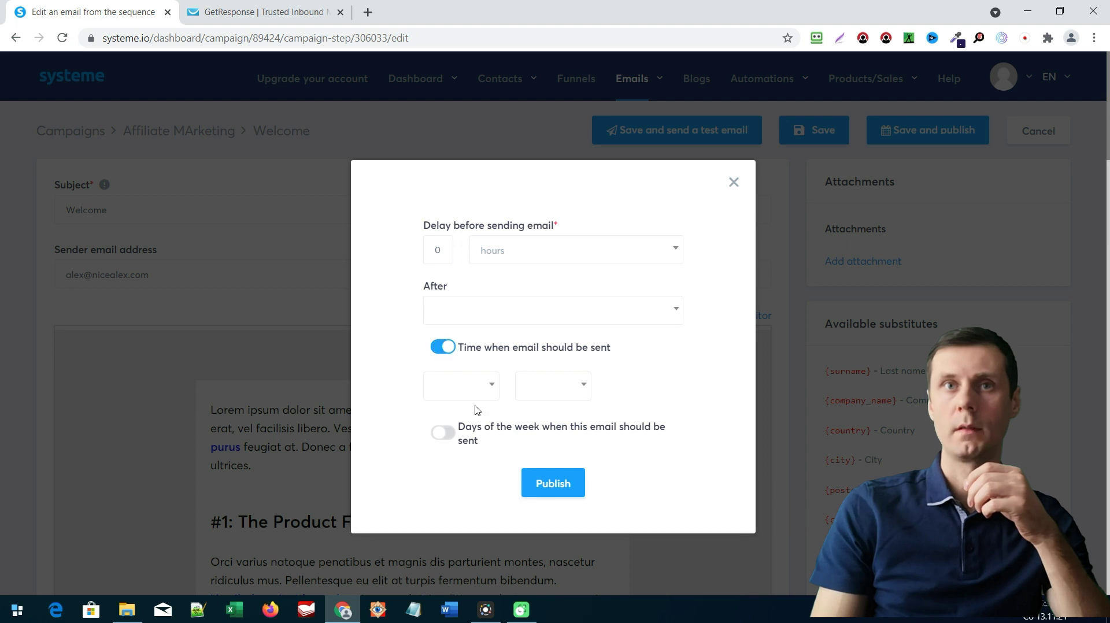
left_click(444, 347)
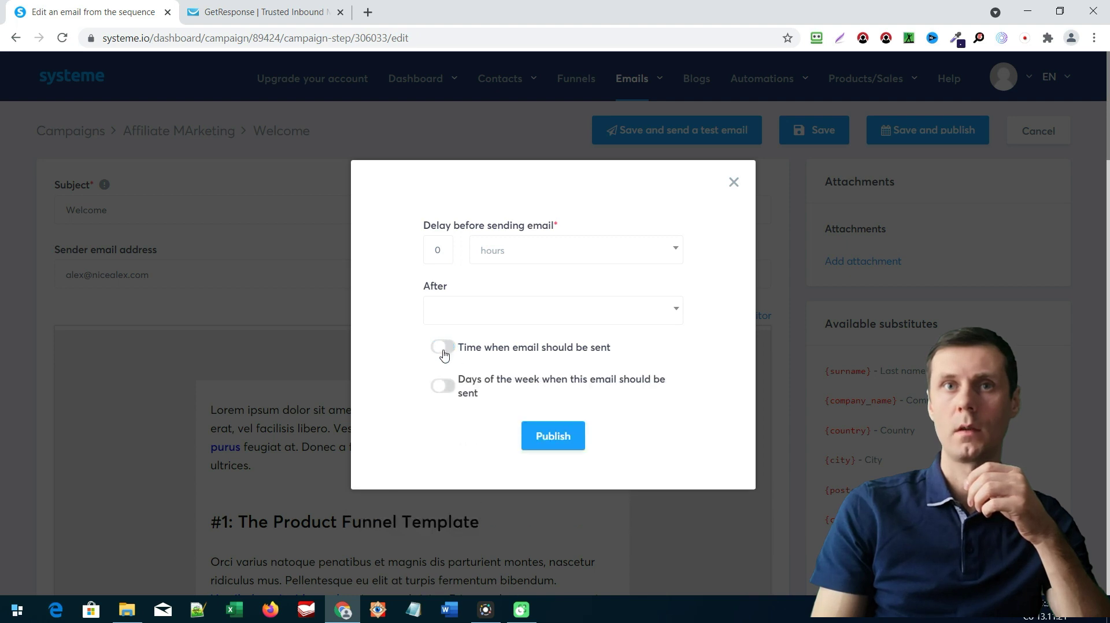
left_click(454, 392)
left_click(444, 387)
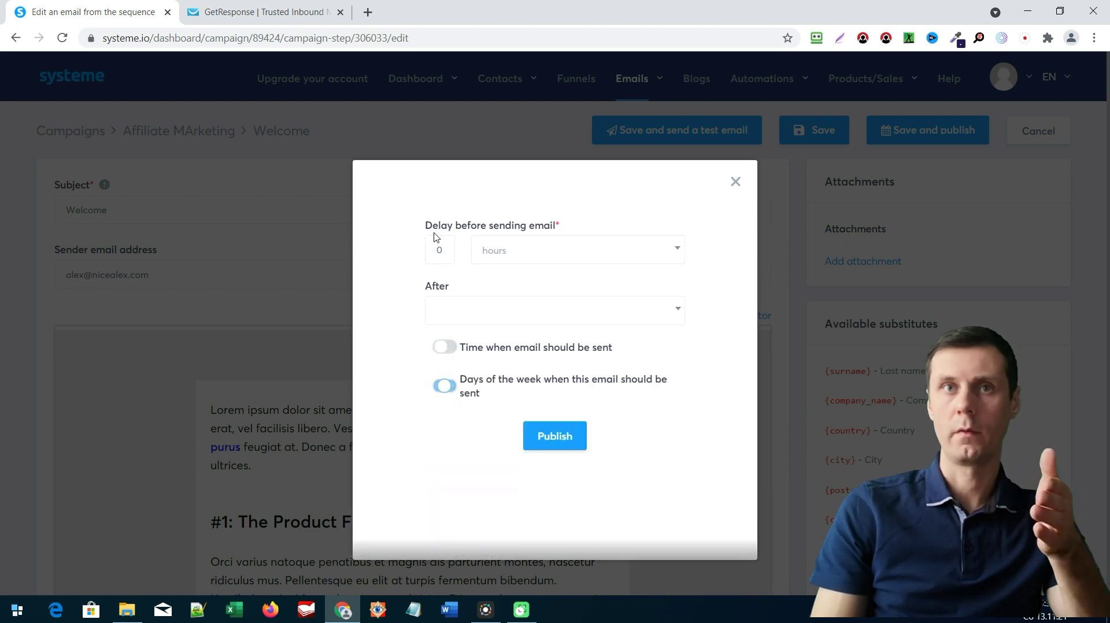
left_click(547, 436)
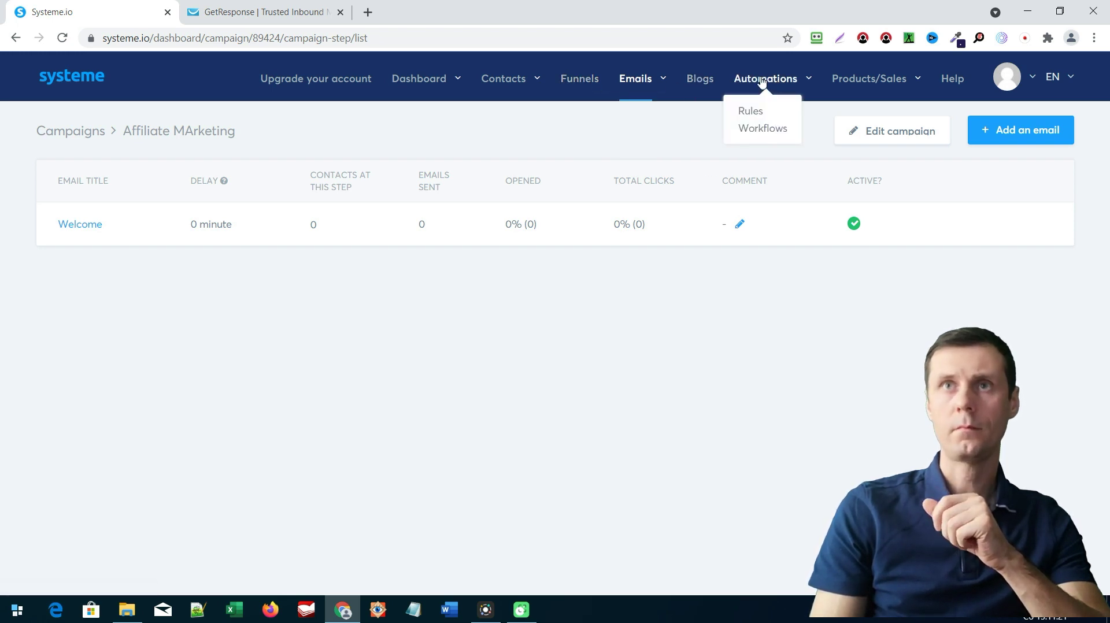
mouse_move(503, 79)
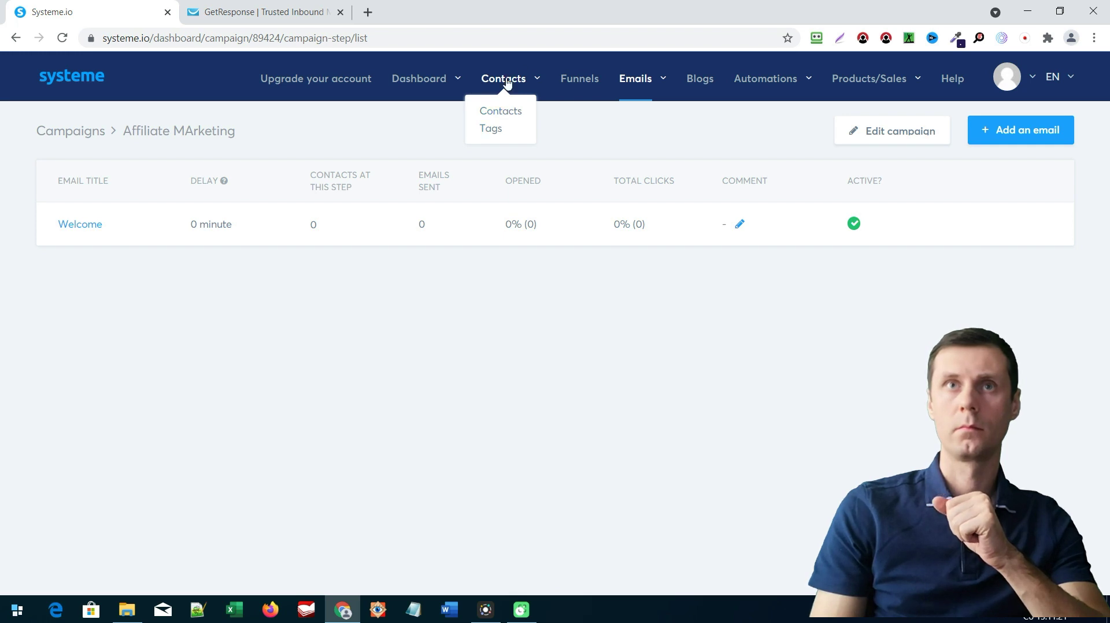
View the bonus tag under Contacts > Tags, then try adding a new tag and dismiss the plan-limit notice
left_click(495, 131)
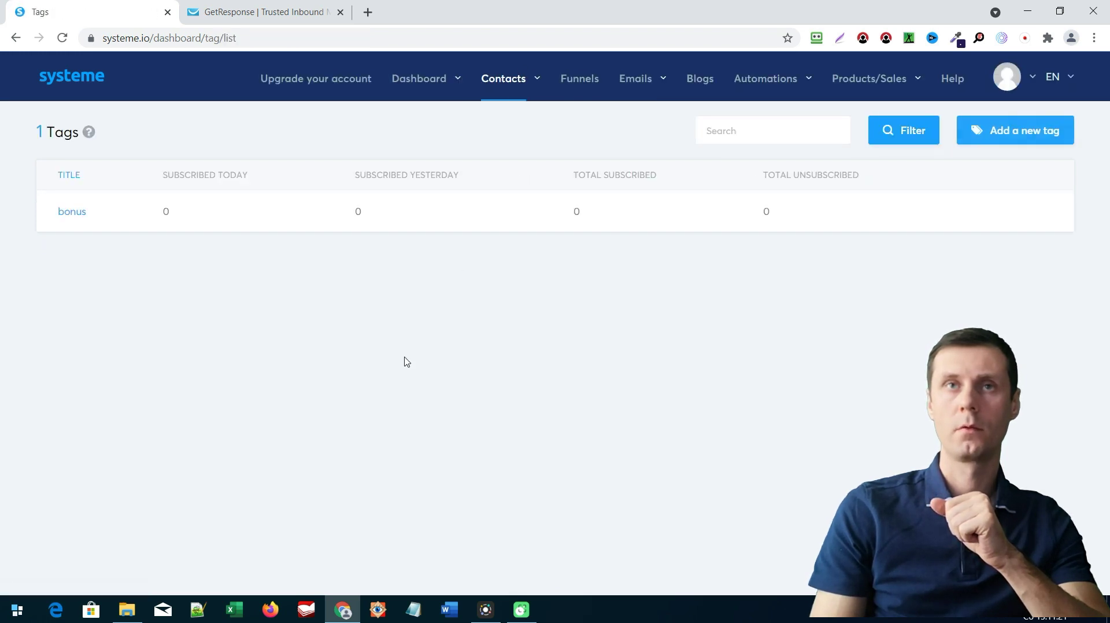
left_click(76, 216)
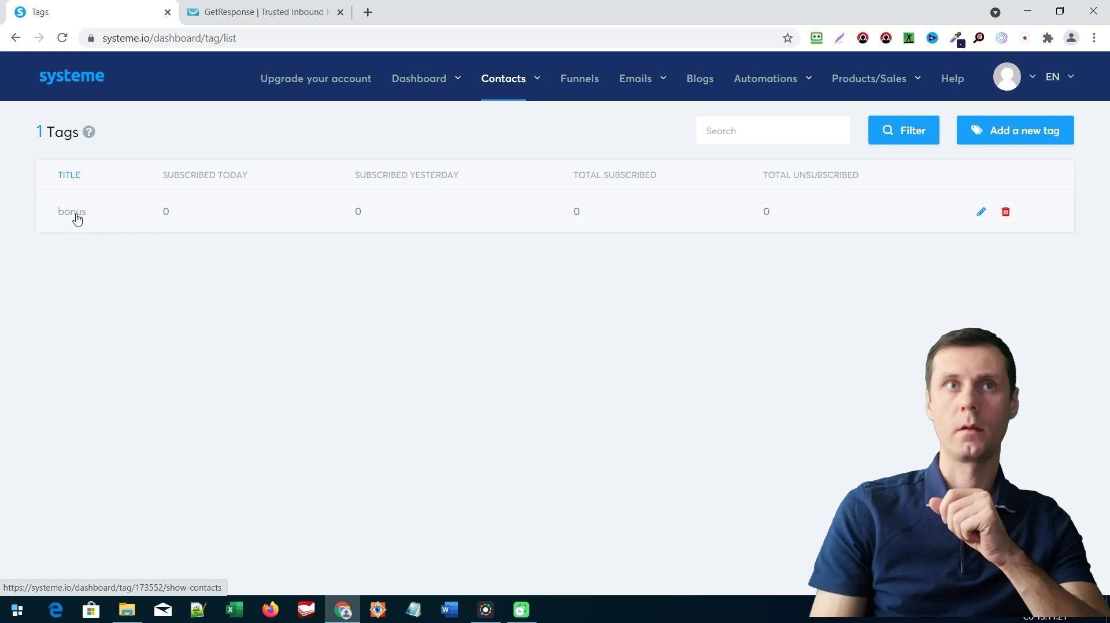
left_click(1025, 131)
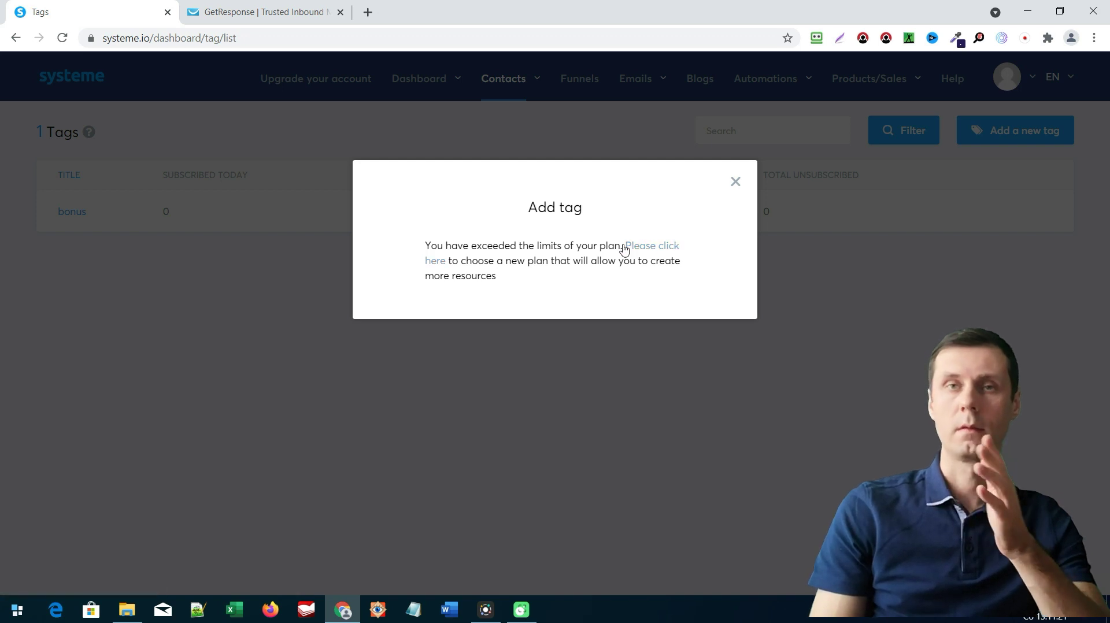
left_click(734, 183)
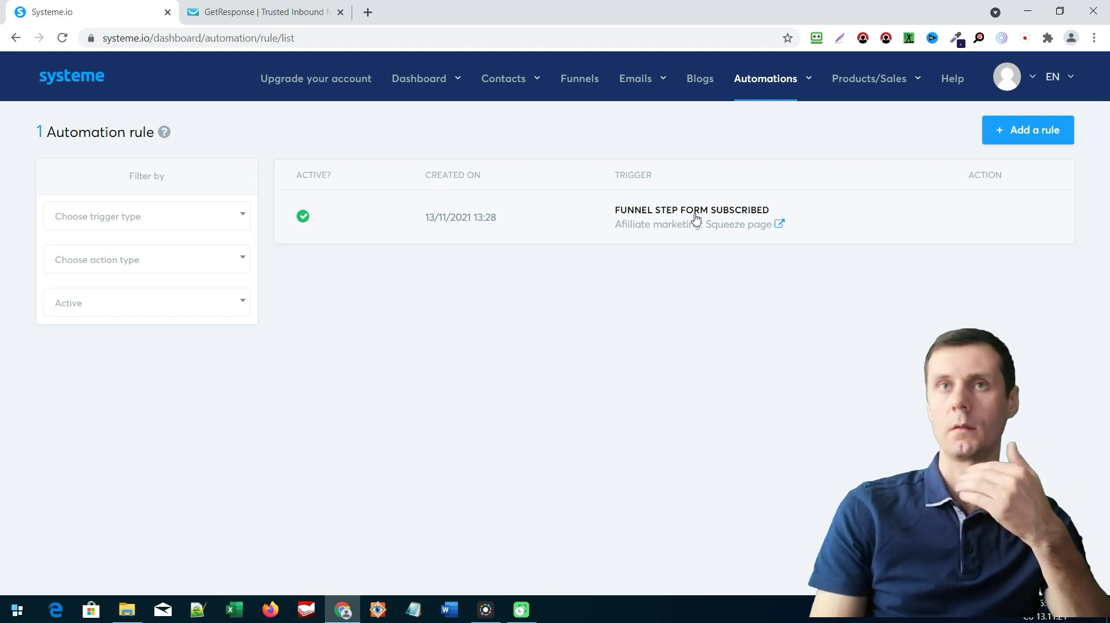
Open the squeeze-page subscription rule and browse its Add action options without adding one
left_click(696, 218)
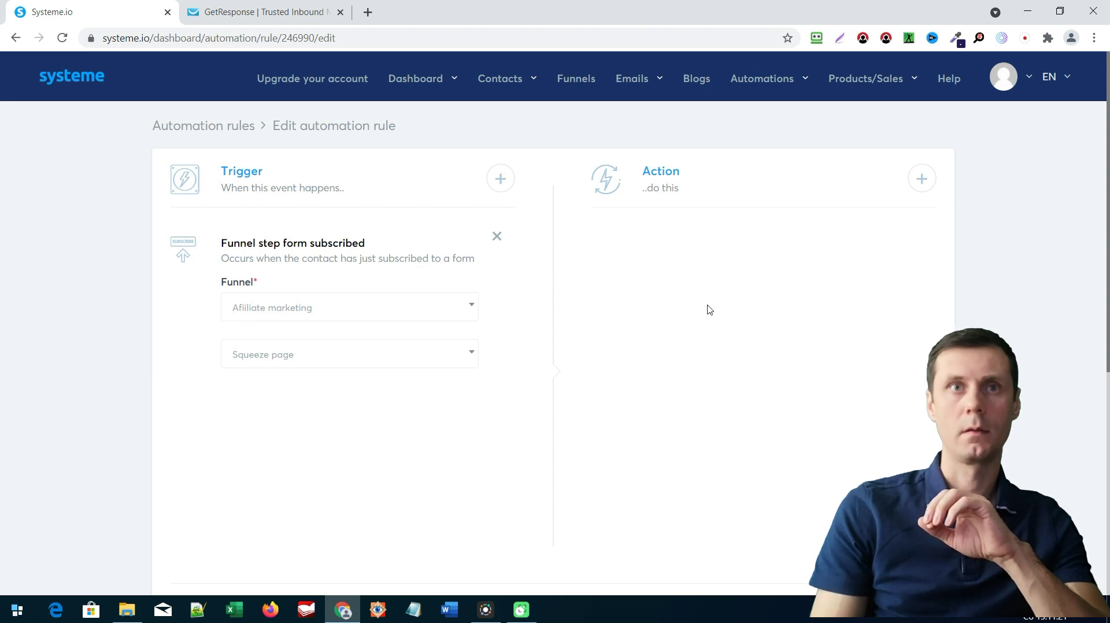
left_click(922, 179)
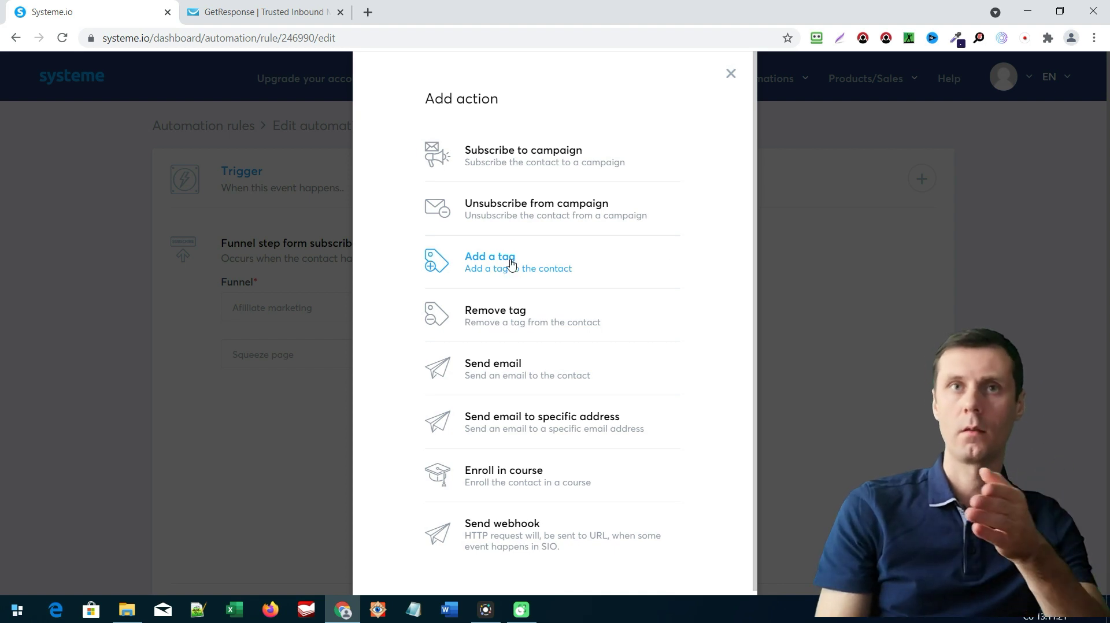
left_click(731, 74)
mouse_move(501, 78)
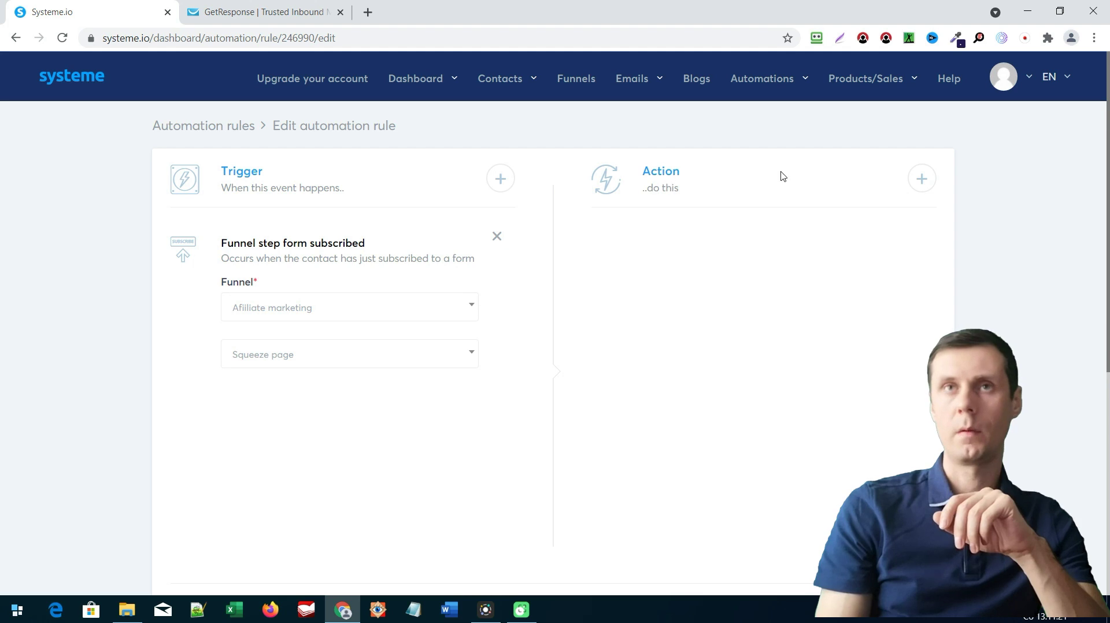
Check the contacts list and main dashboard, then return to the Funnels list
left_click(499, 112)
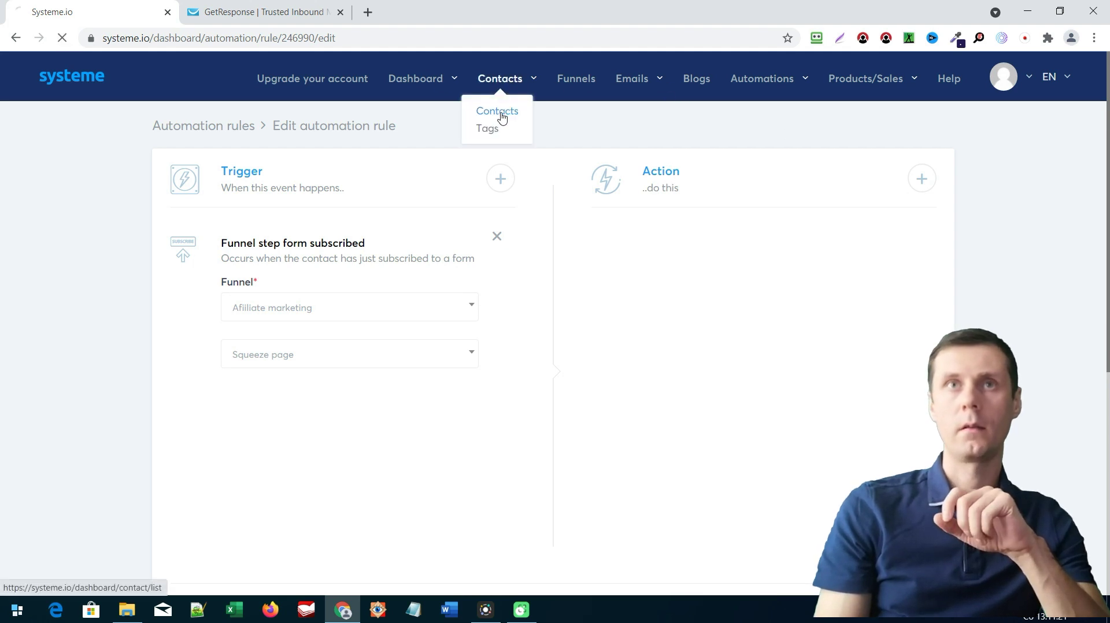
scroll(866, 322, "down", 4)
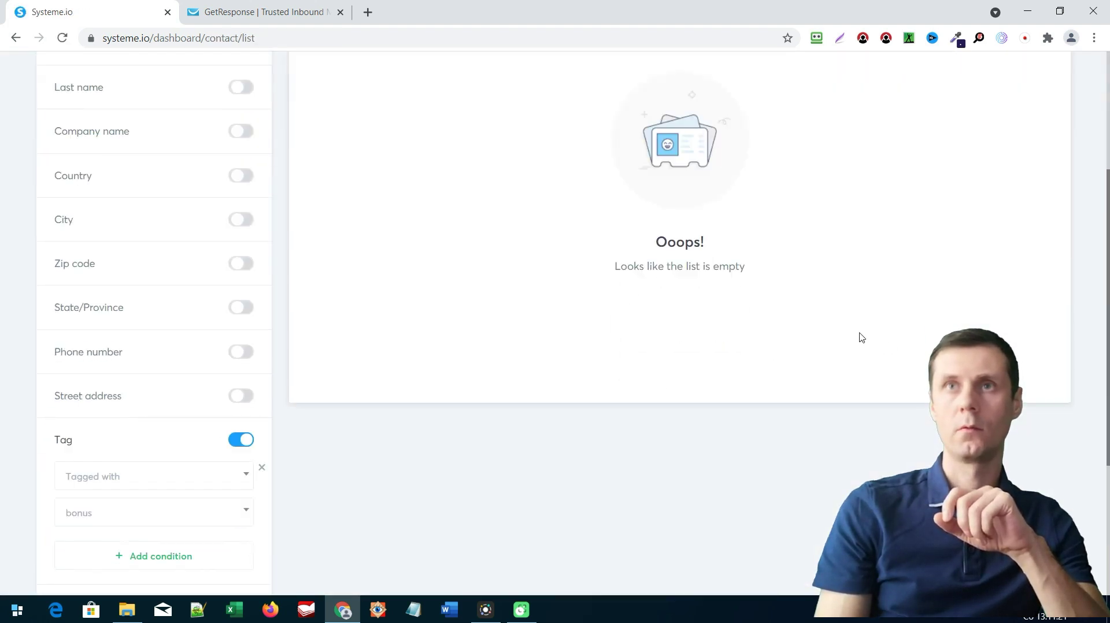
scroll(862, 337, "up", 4)
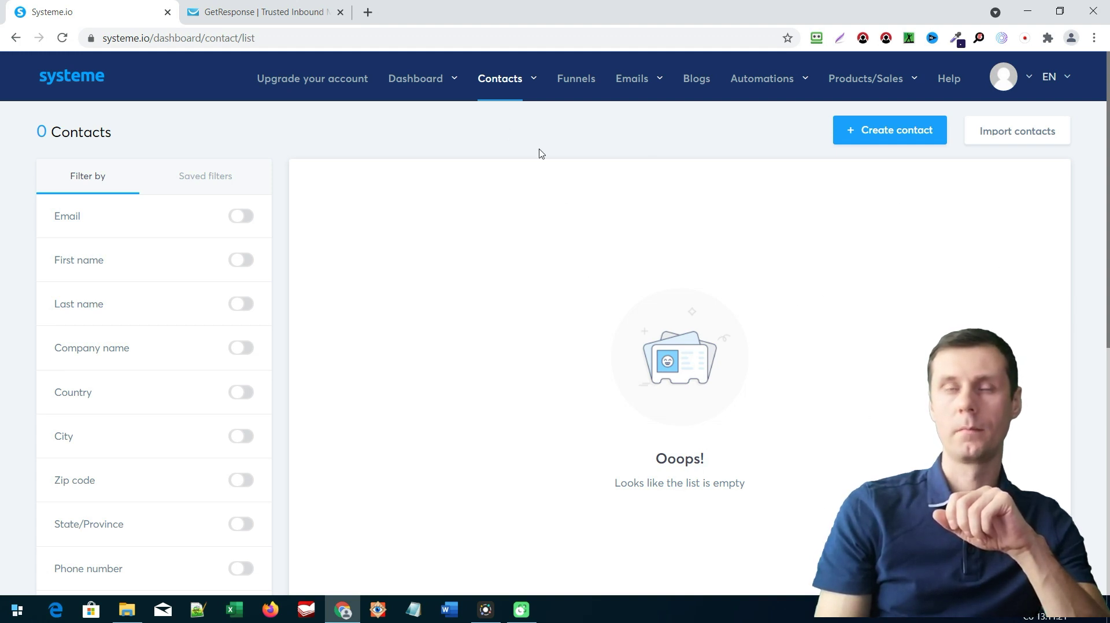
mouse_move(415, 78)
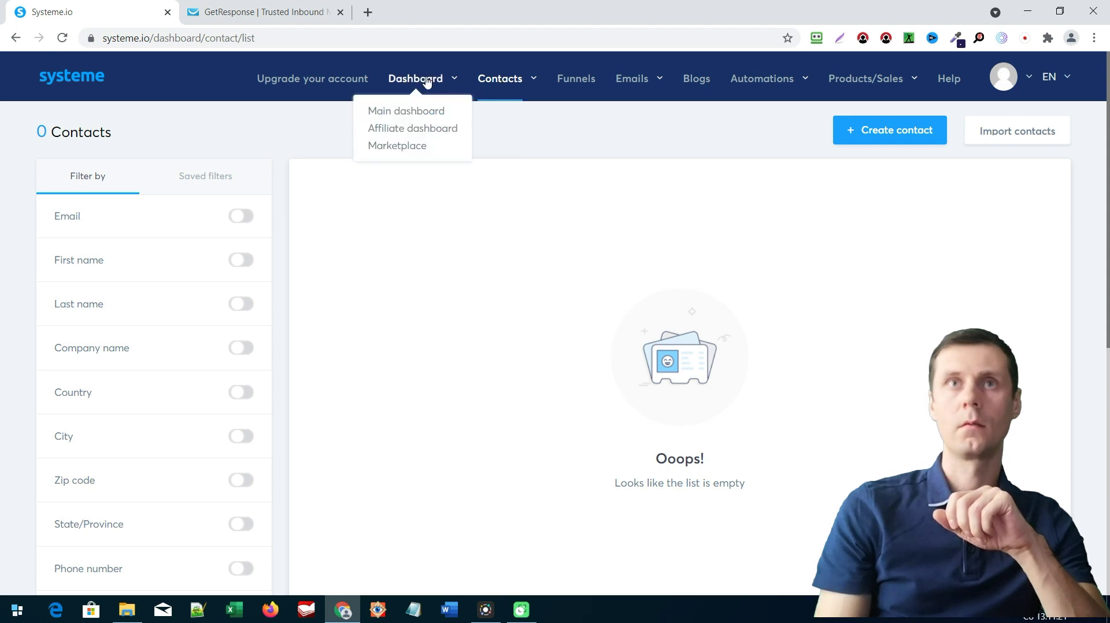
left_click(414, 115)
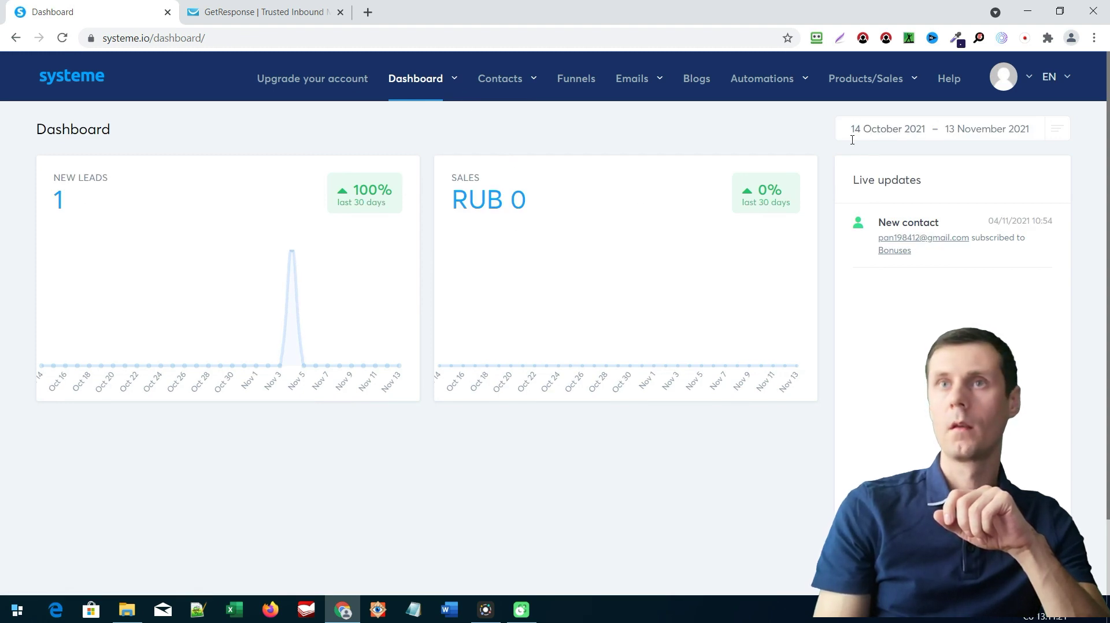
left_click(579, 86)
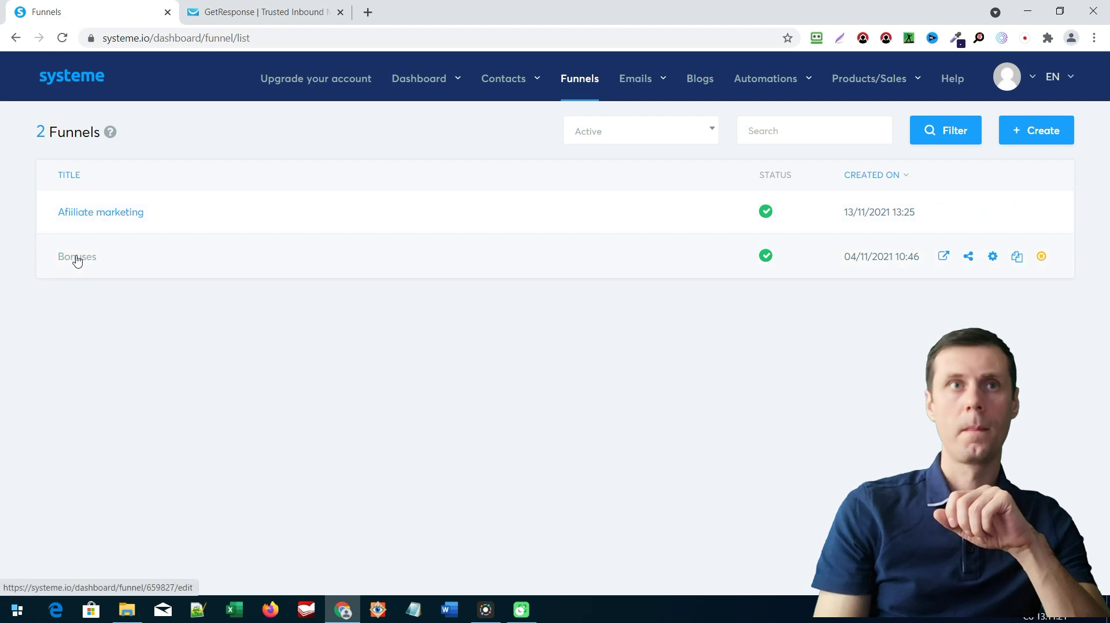
Open the Bonuses funnel's live squeeze page and submit a placeholder test email address
left_click(943, 256)
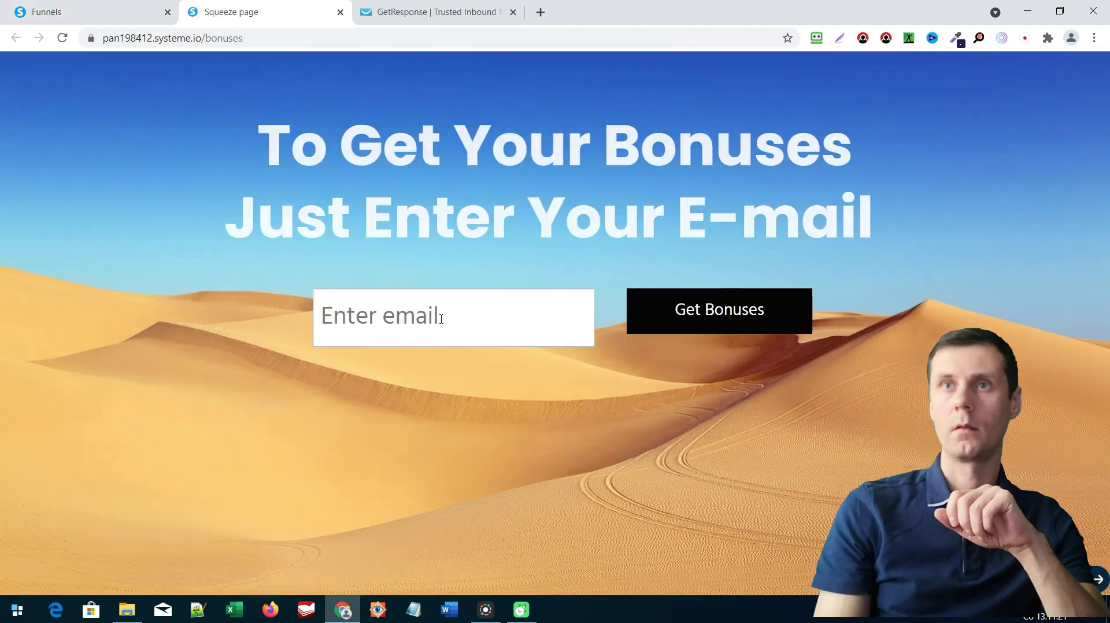
left_click(388, 300)
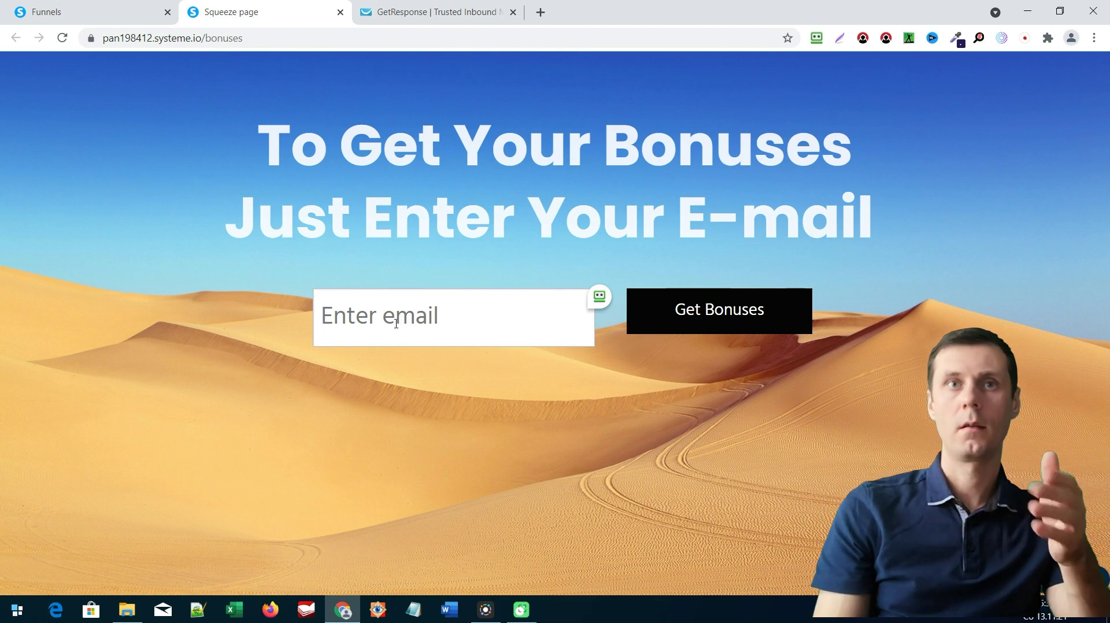
left_click(396, 323)
type("t")
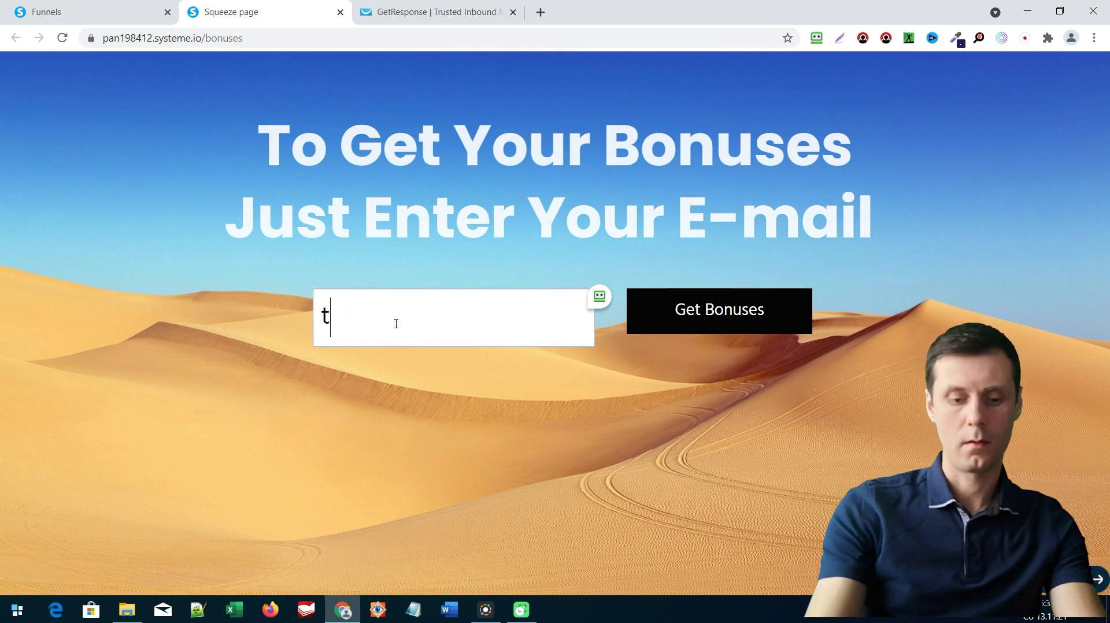
type("est")
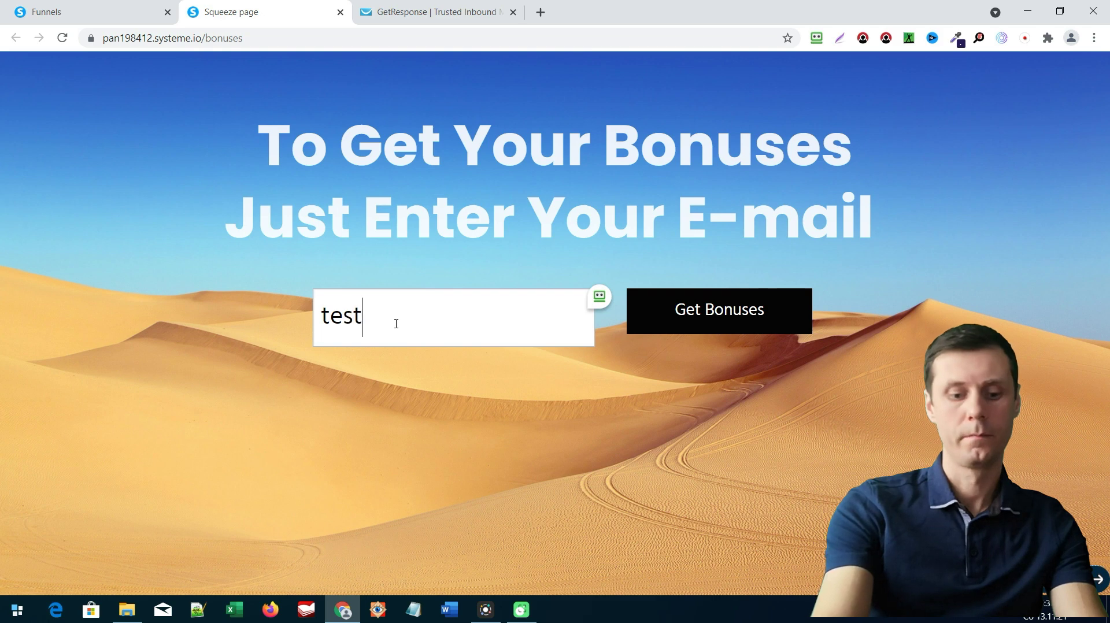
type("email")
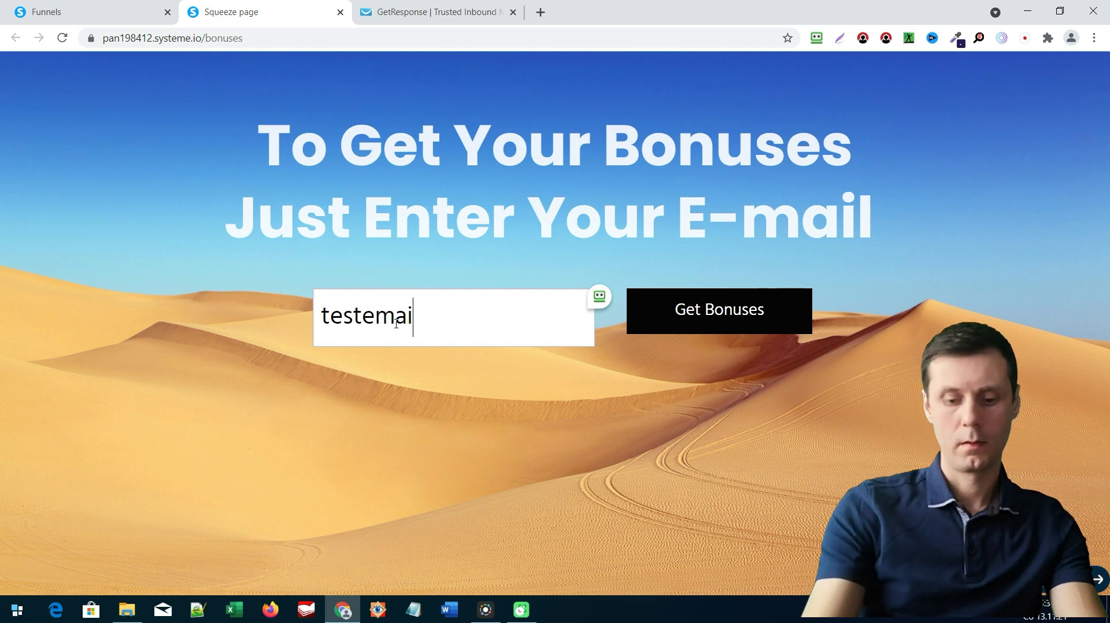
type("@")
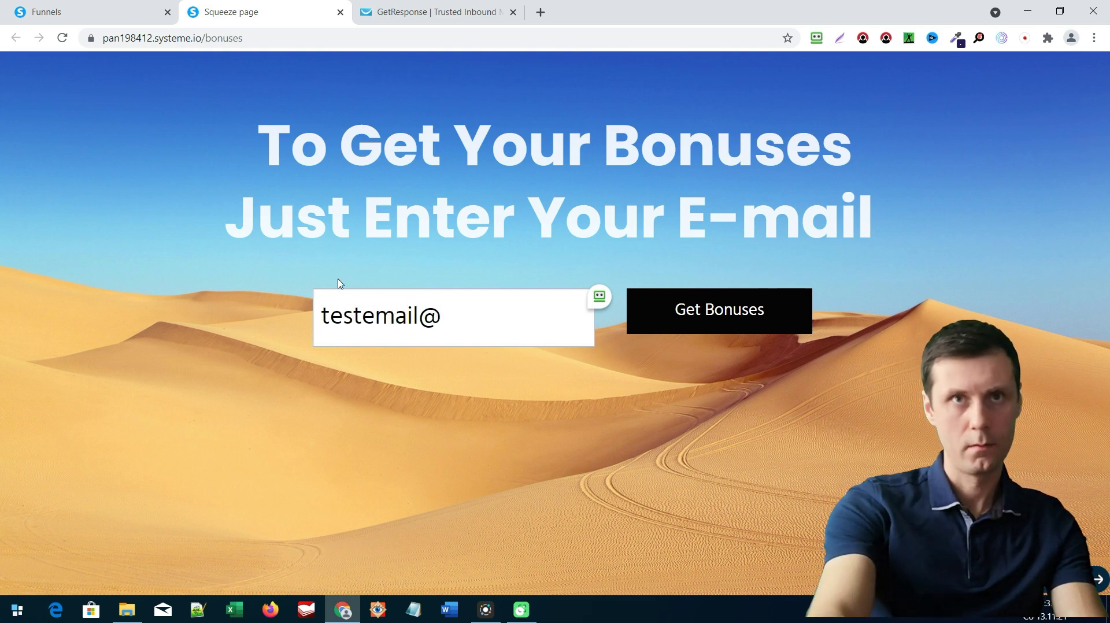
type("gmai")
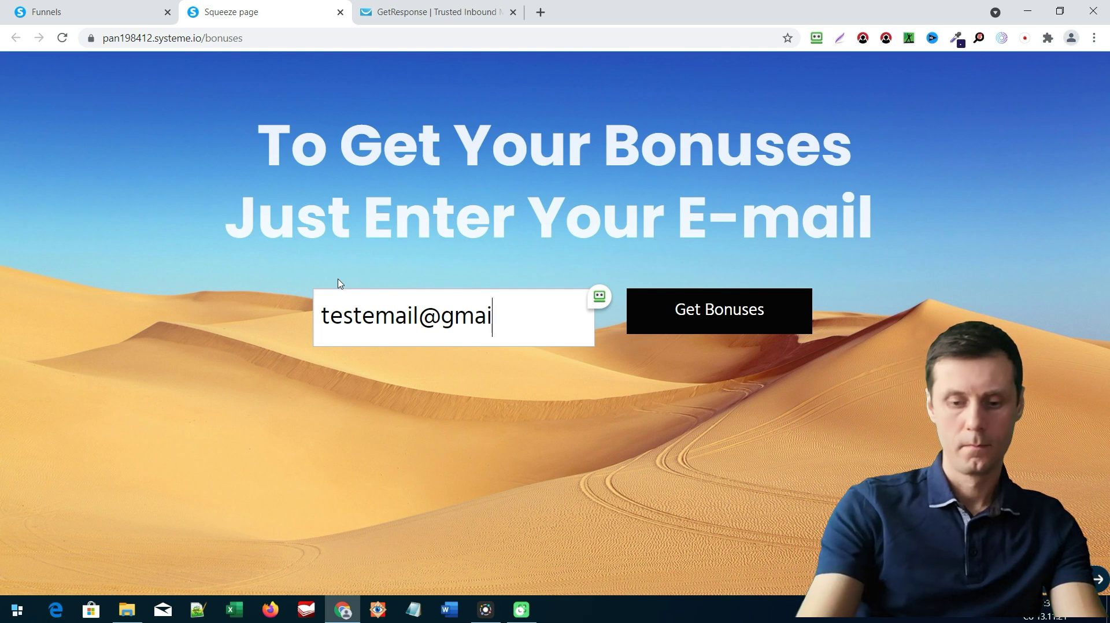
type("l.com")
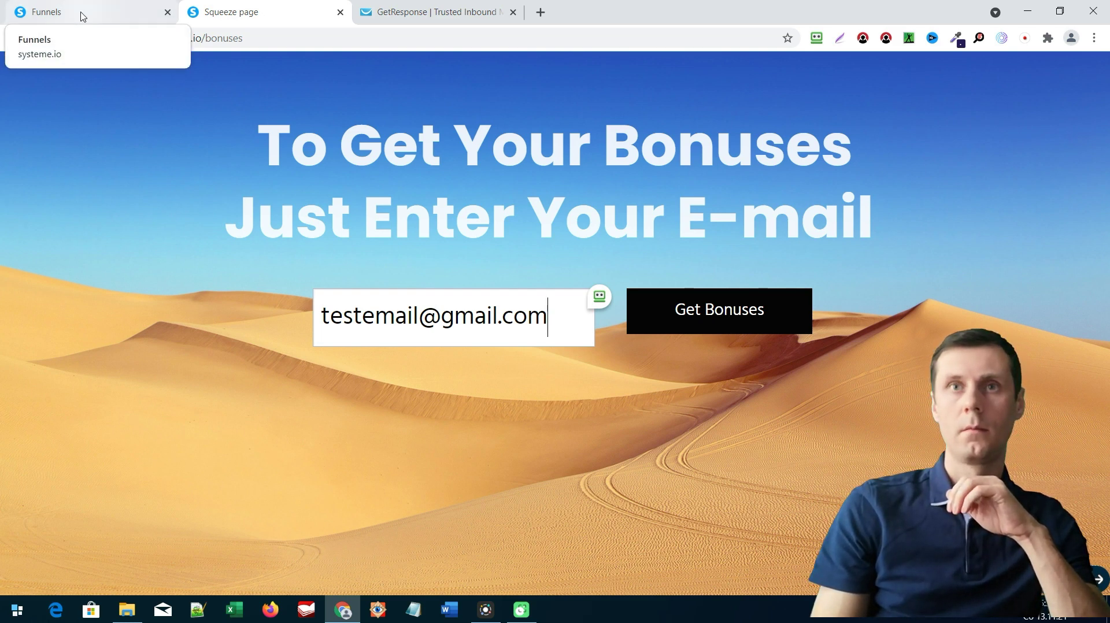
left_click(745, 318)
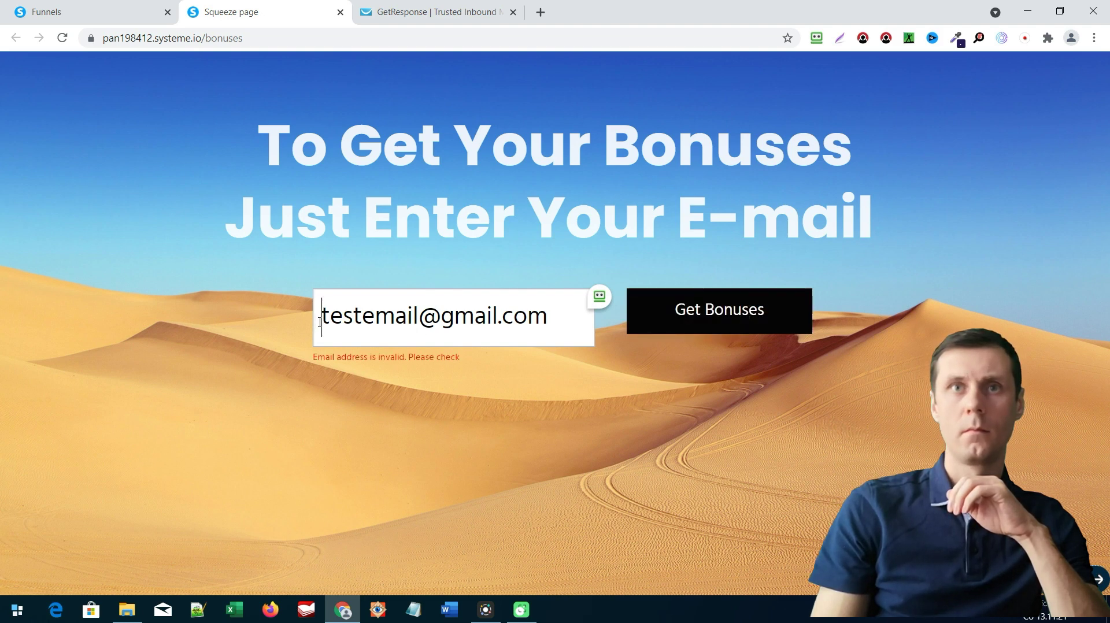
Replace the placeholder with a real email address and resubmit via Get Bonuses to reach the Thank You page
left_click_drag(320, 322, 420, 325)
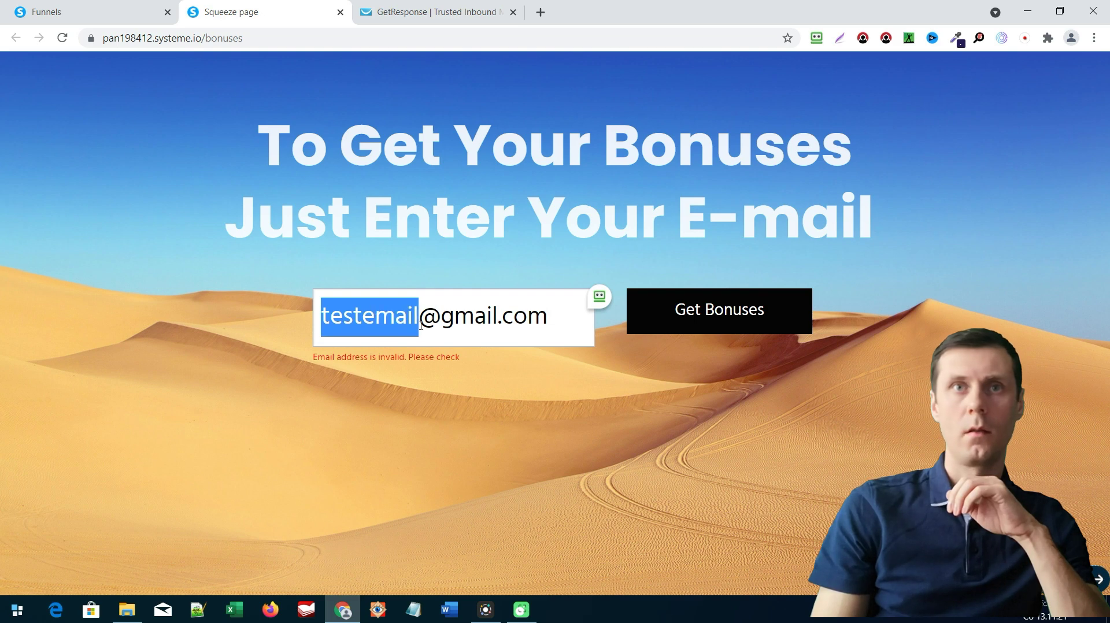
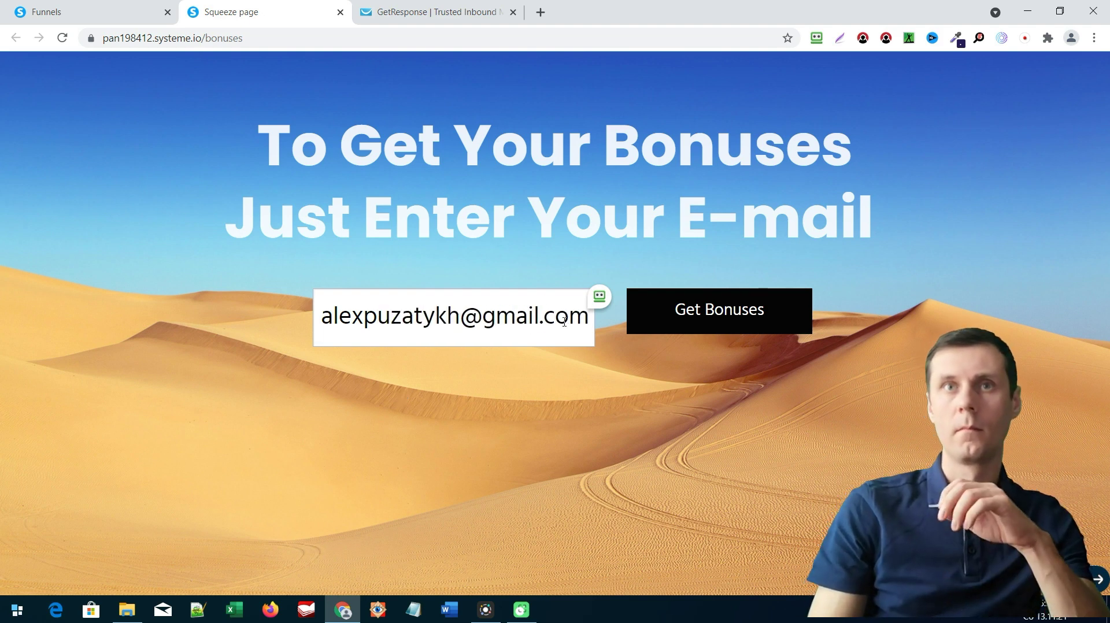
left_click(725, 318)
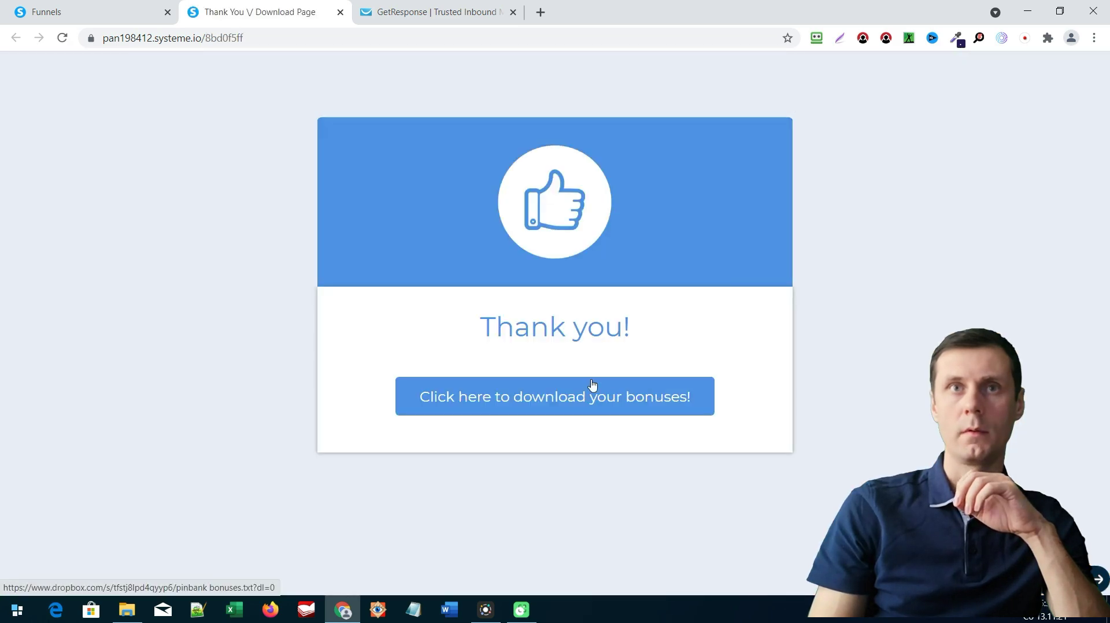
left_click(62, 9)
Switch off the Tag filter on the Contacts list so both contacts appear
mouse_move(500, 78)
left_click(502, 113)
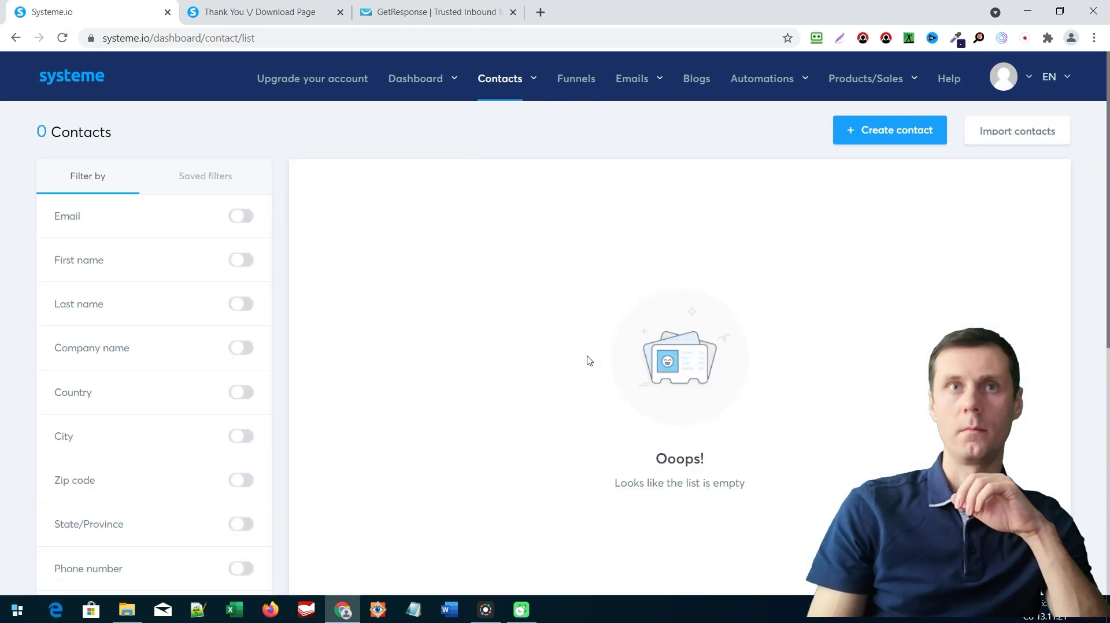
scroll(589, 361, "down", 6)
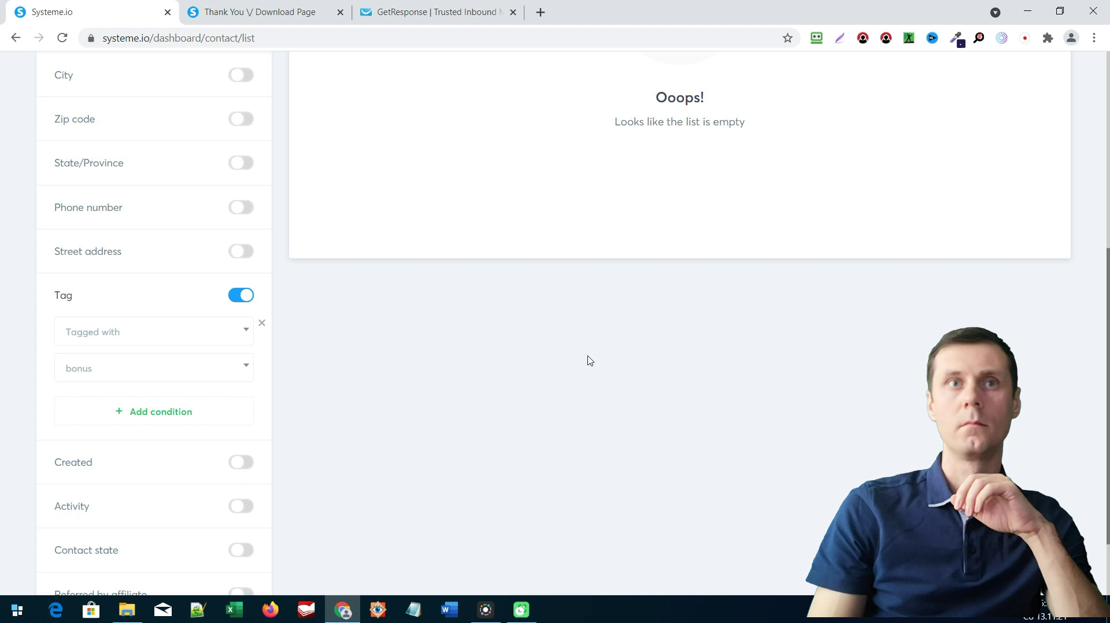
scroll(589, 361, "up", 1)
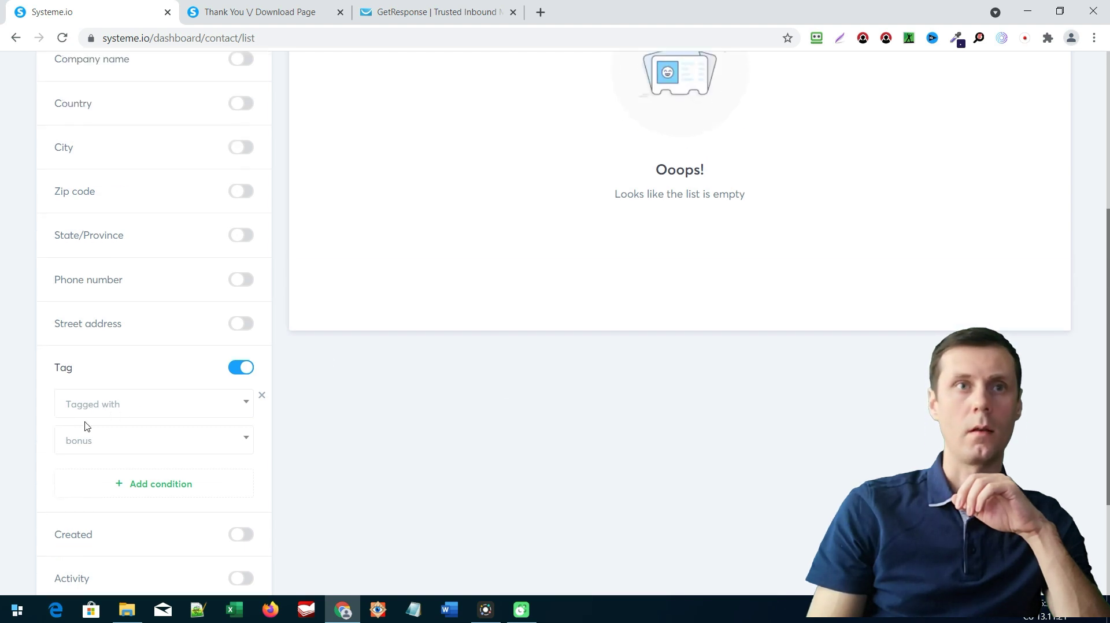
left_click(243, 373)
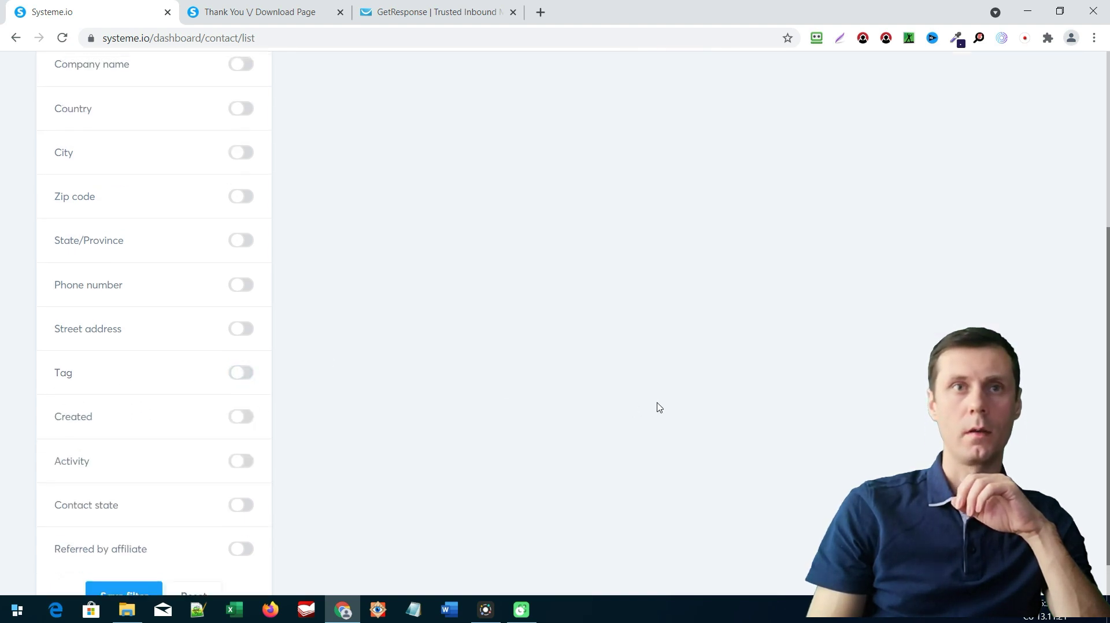
scroll(659, 407, "up", 5)
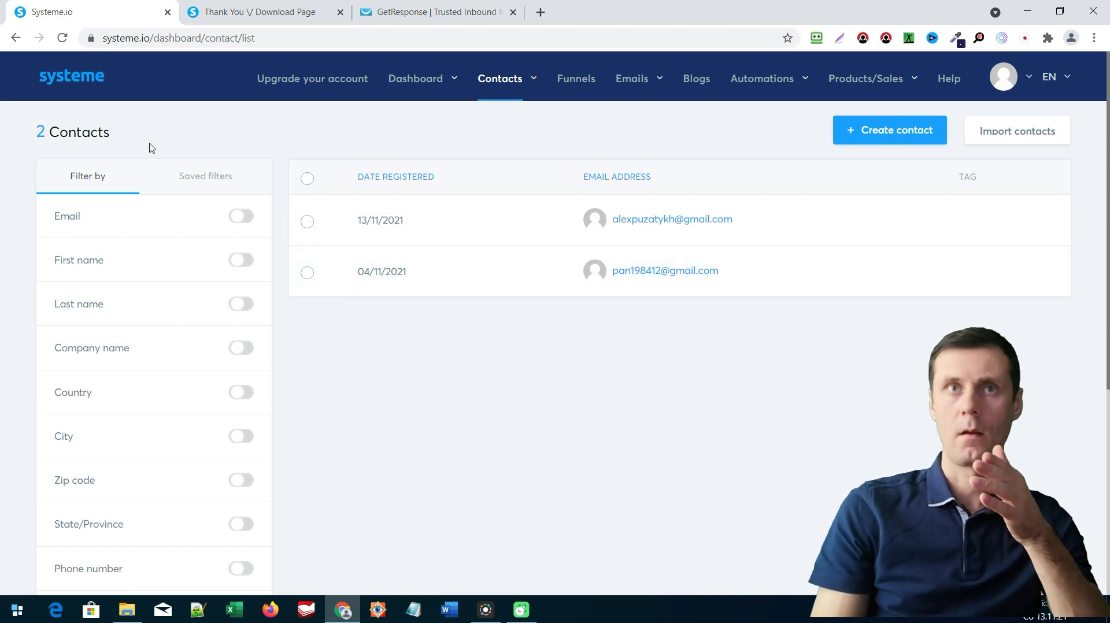
Turn the Tag filter back on and choose bonus, leaving zero contacts listed
scroll(152, 350, "down", 5)
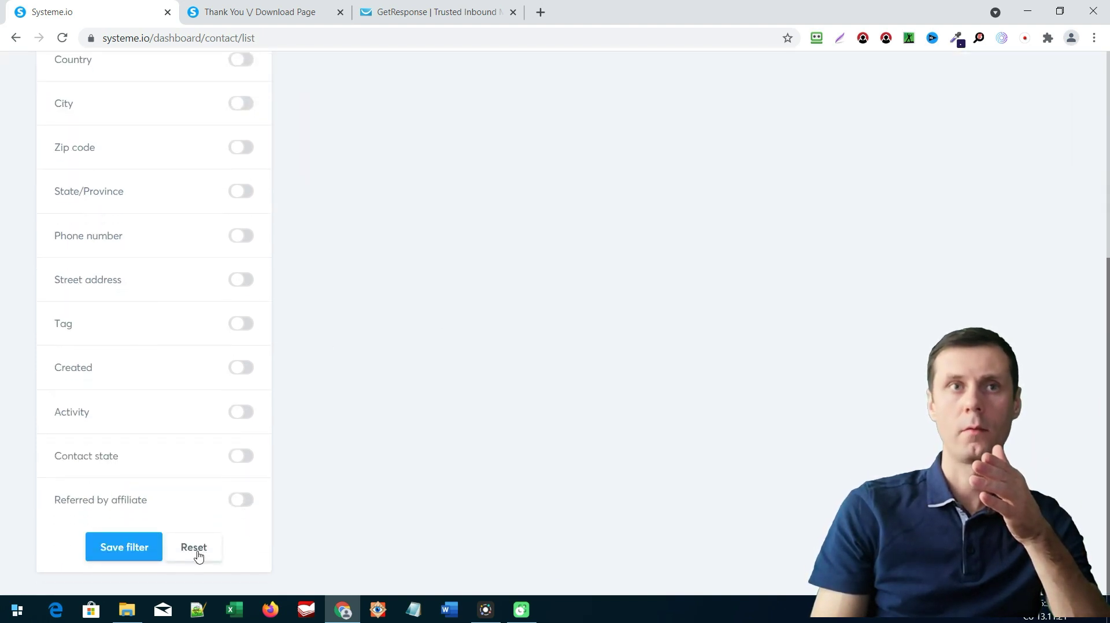
left_click(241, 323)
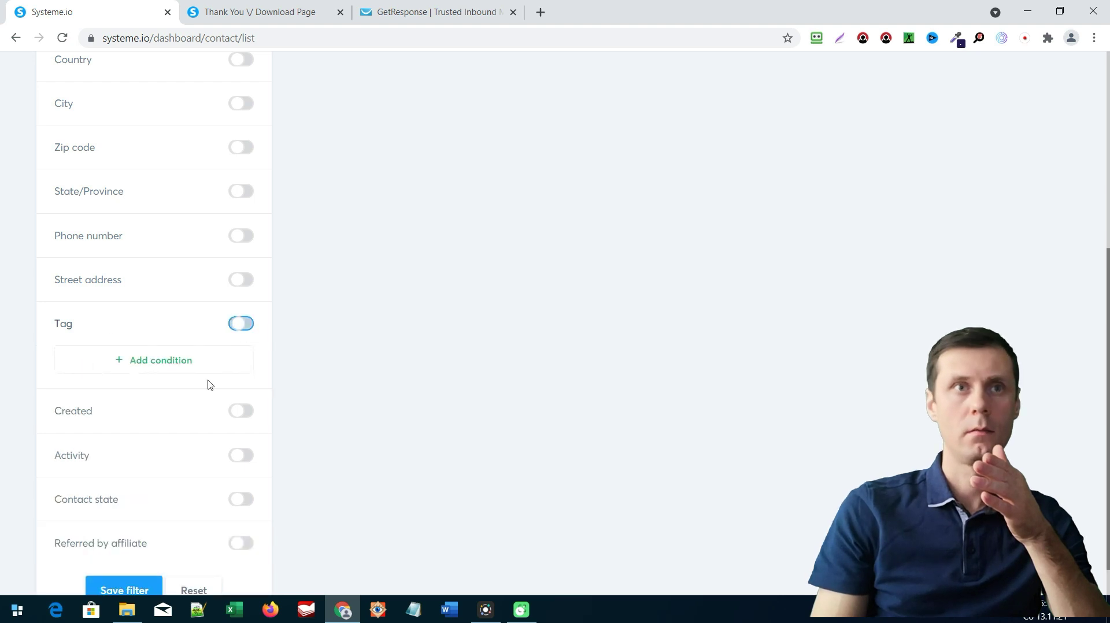
left_click(115, 411)
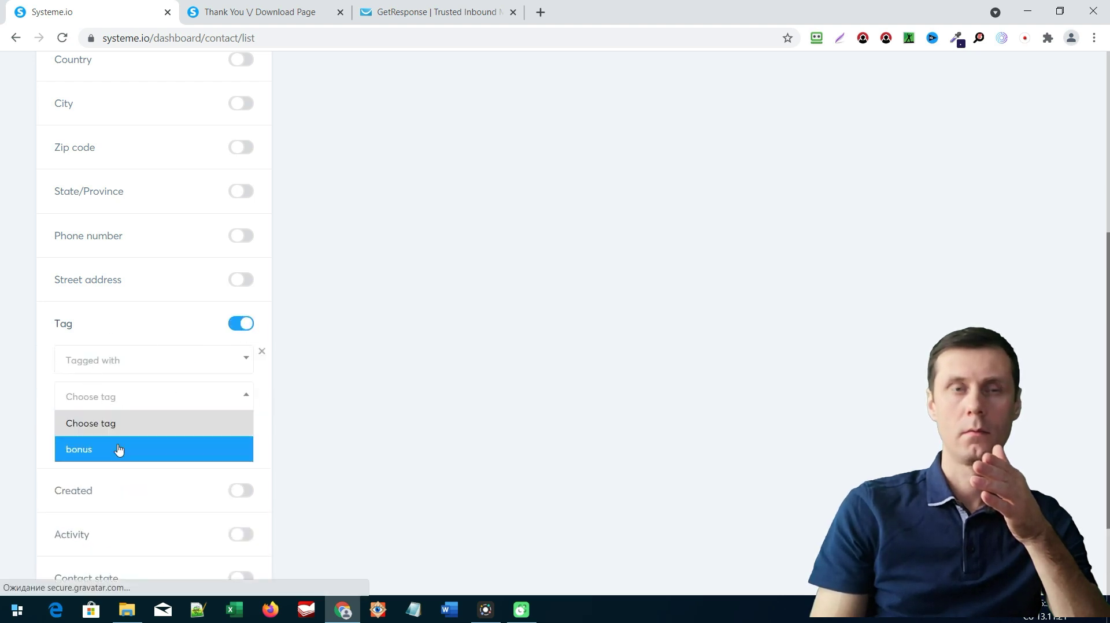
left_click(85, 457)
scroll(491, 441, "up", 1)
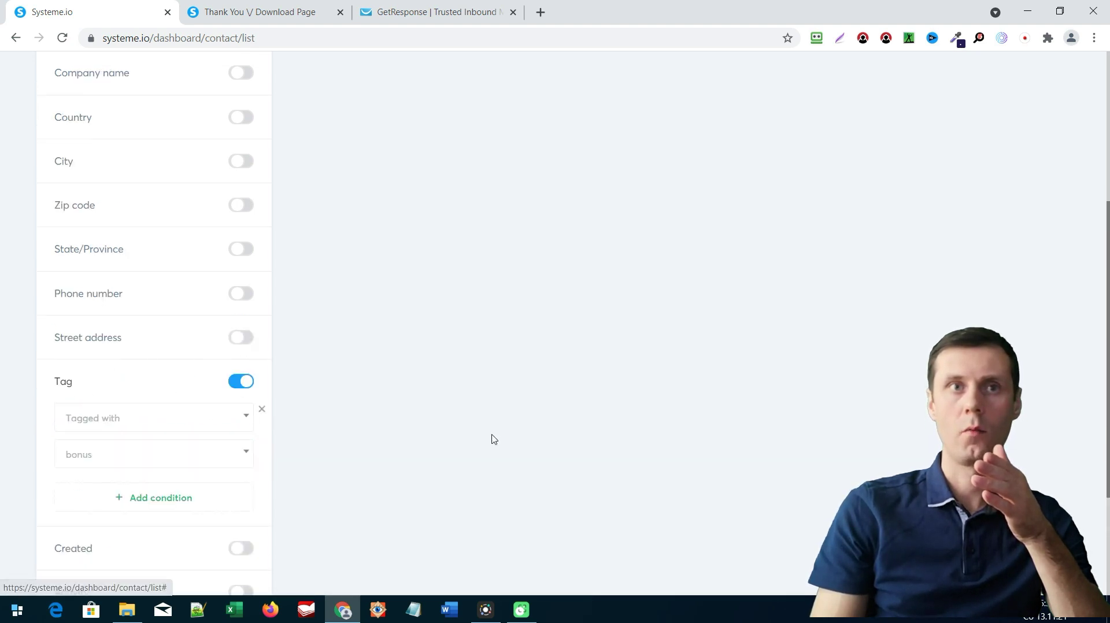
scroll(577, 259, "up", 5)
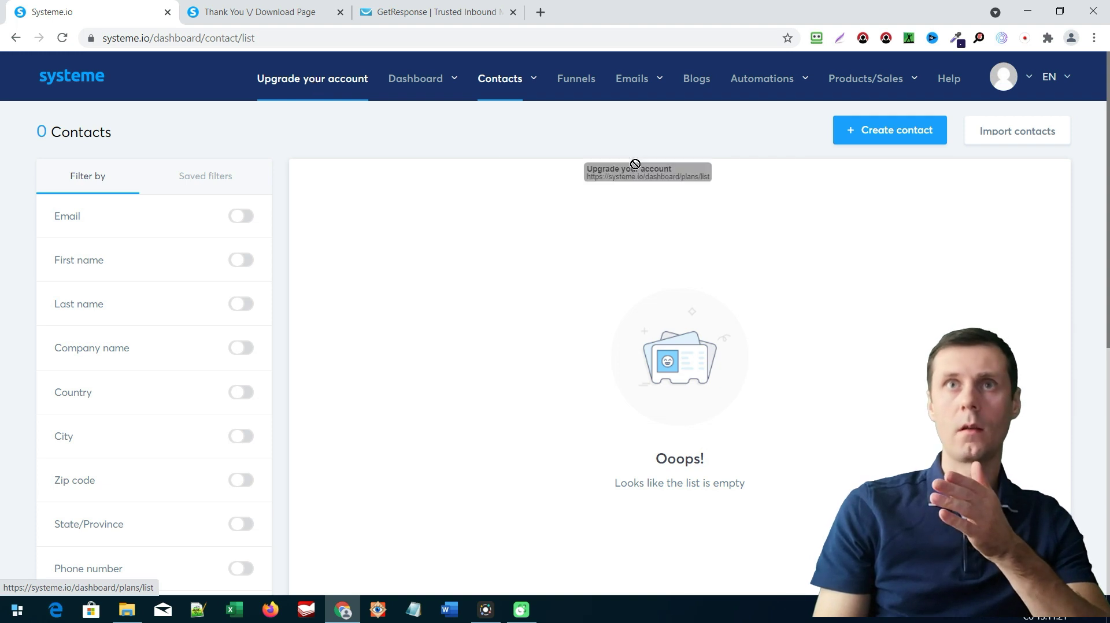
Create a new newsletter with subject 'Thank you' from the chosen template
mouse_move(640, 78)
left_click(629, 115)
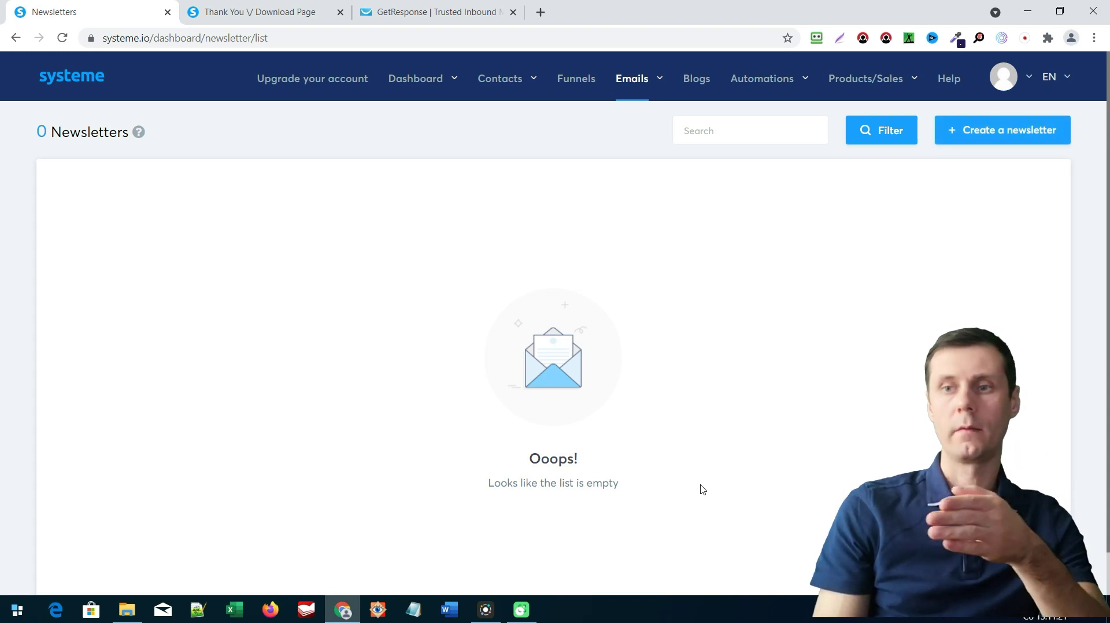
left_click(1014, 130)
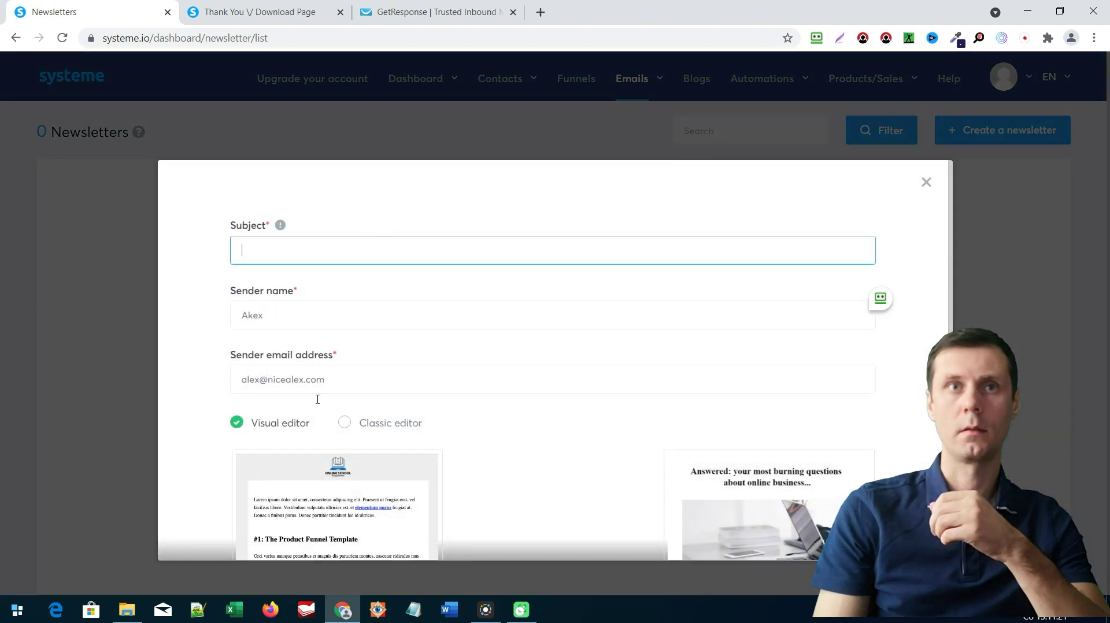
scroll(376, 370, "down", 3)
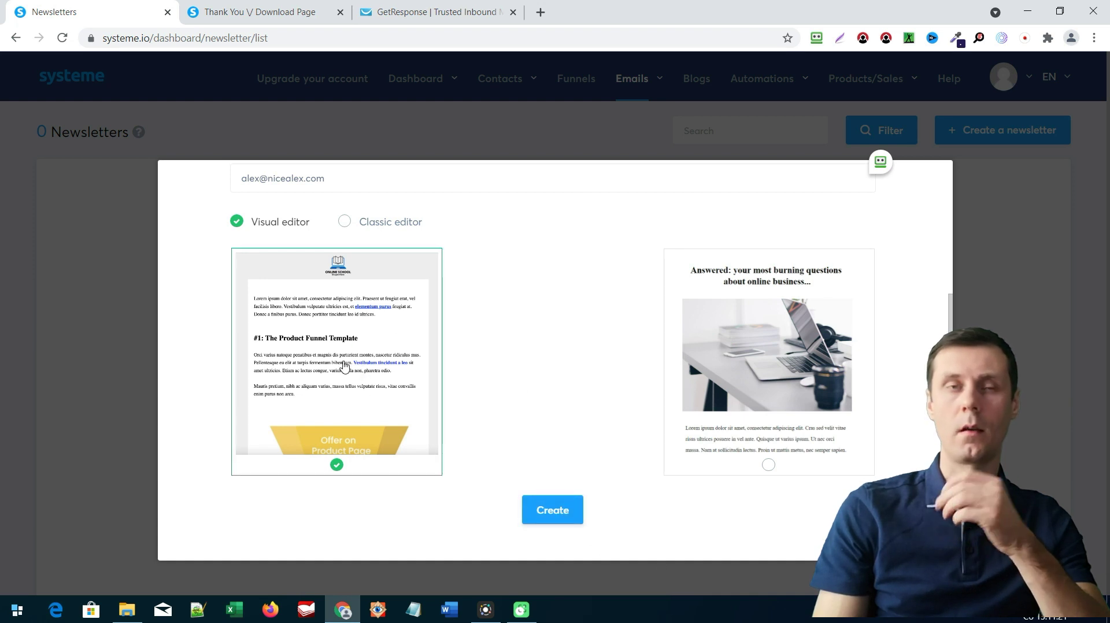
scroll(355, 364, "up", 3)
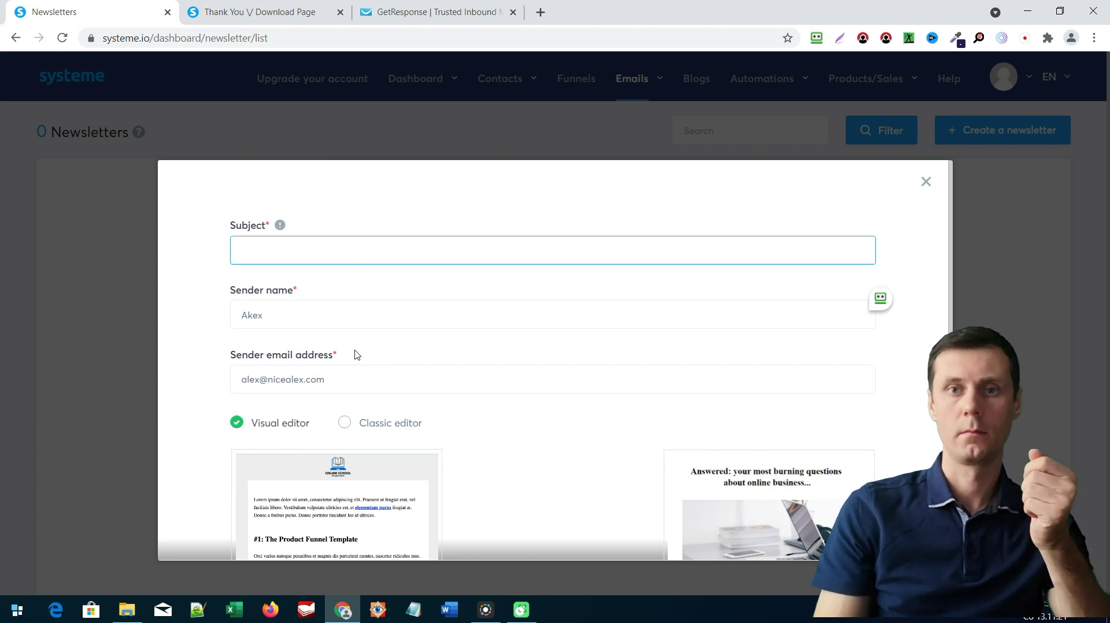
type("Tha")
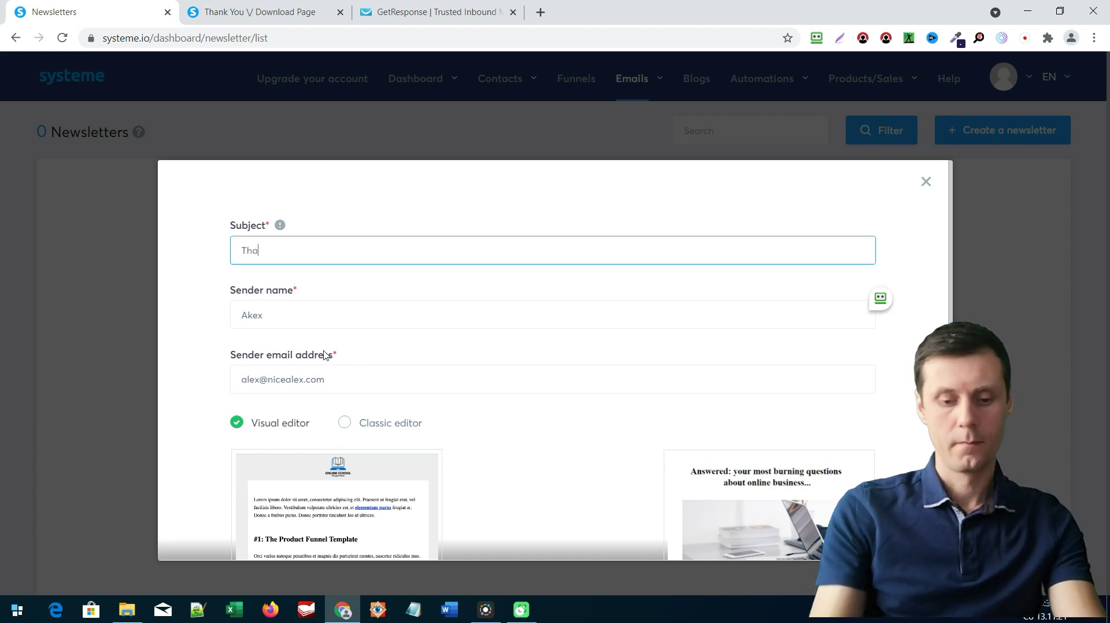
type("nk you")
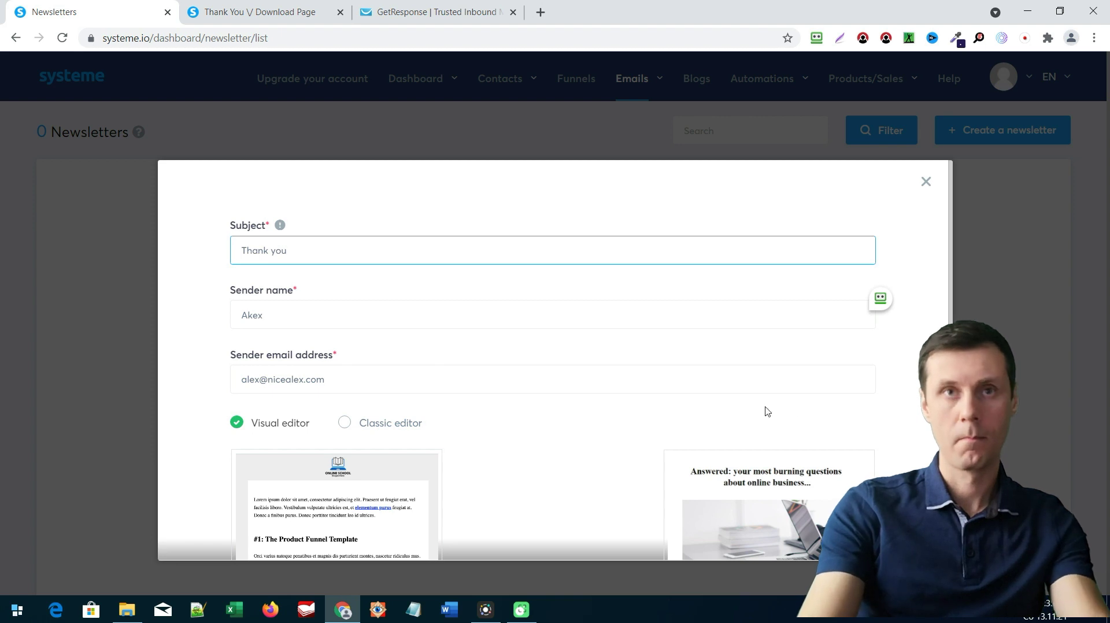
scroll(763, 413, "down", 3)
left_click(553, 510)
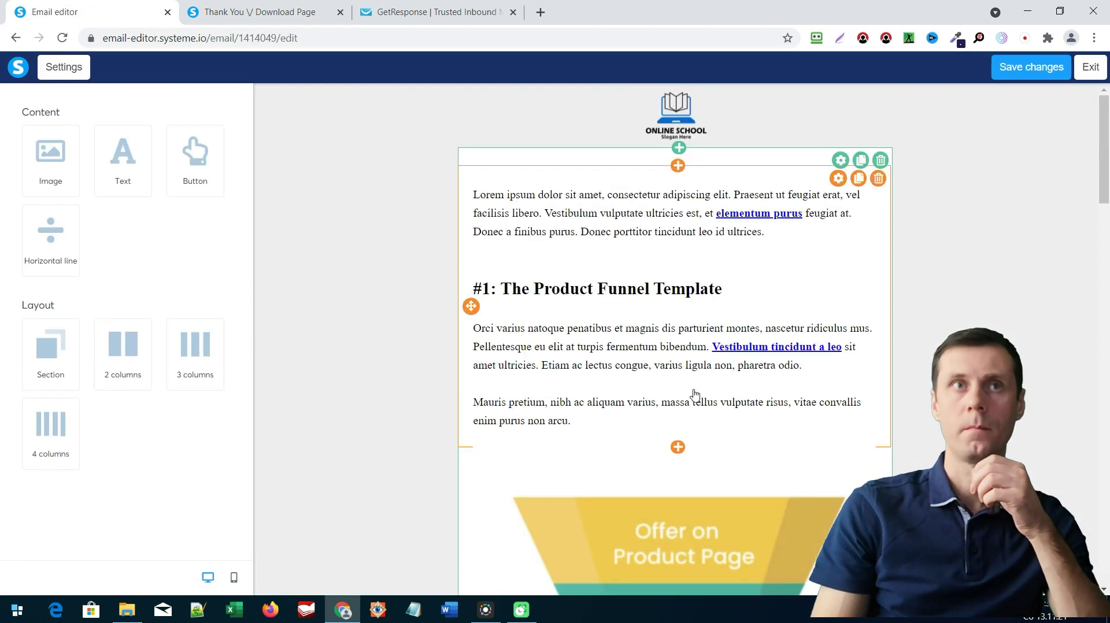
Save the email content changes and exit the editor back to the newsletter page
scroll(786, 470, "down", 2)
scroll(821, 457, "down", 5)
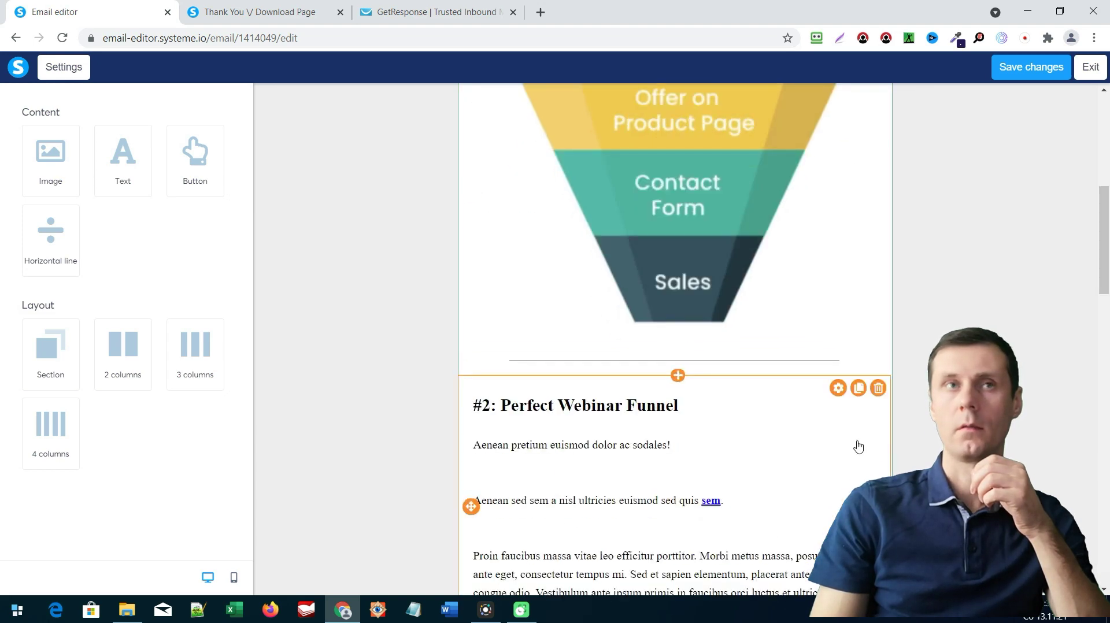
scroll(854, 446, "up", 7)
left_click(1027, 78)
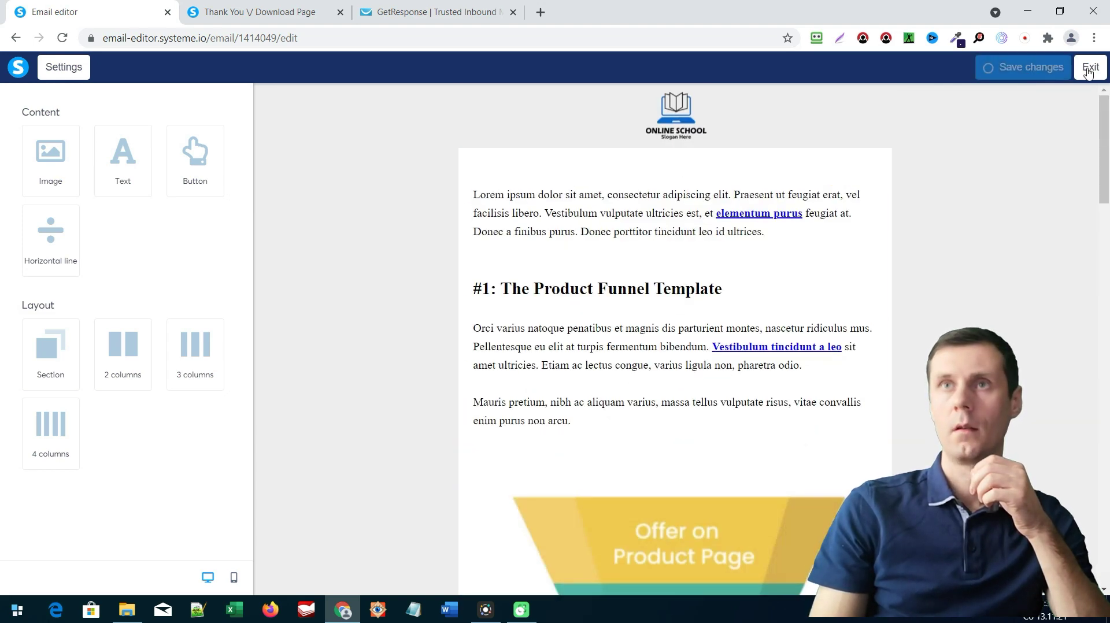
left_click(1091, 67)
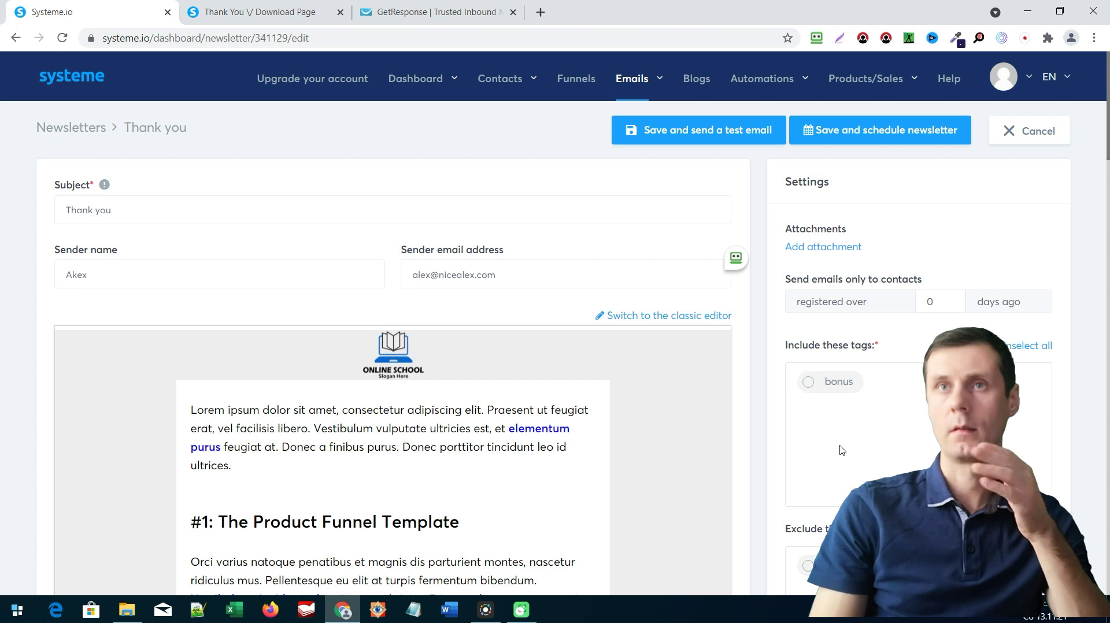
Review the newsletter's recipient filters and attempt Save and schedule newsletter
left_click(791, 301)
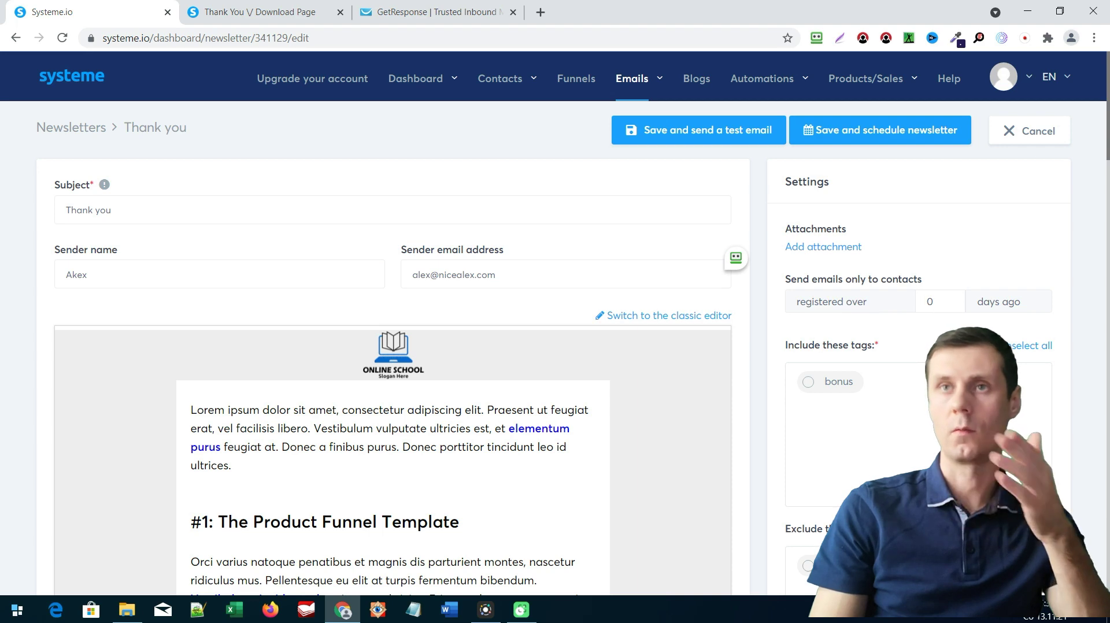
scroll(850, 430, "down", 3)
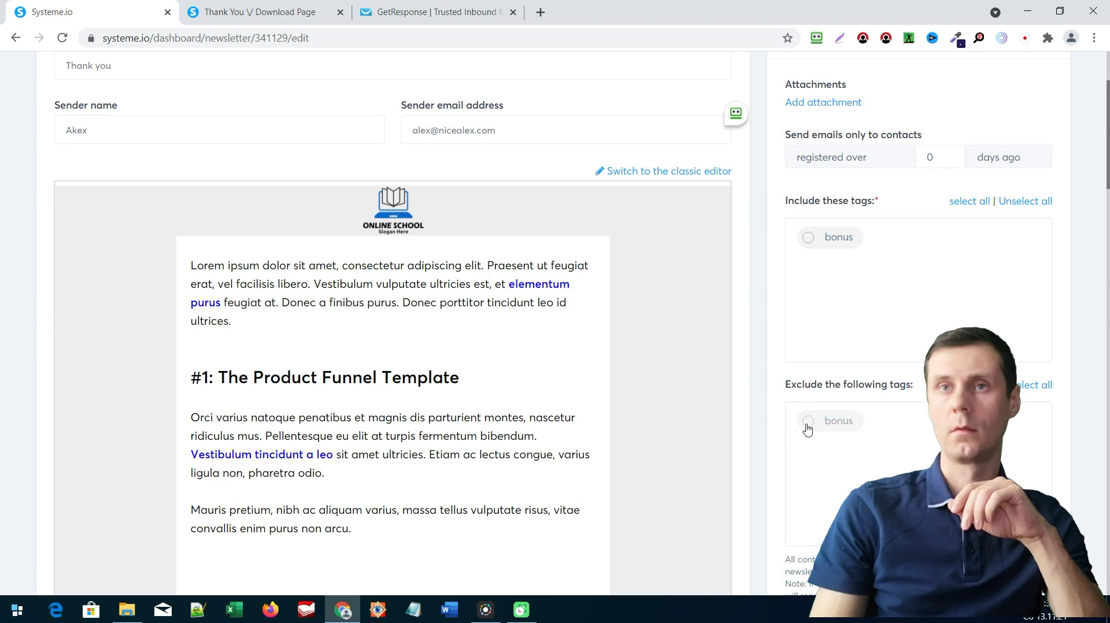
scroll(809, 425, "down", 5)
scroll(726, 367, "down", 6)
scroll(745, 370, "down", 10)
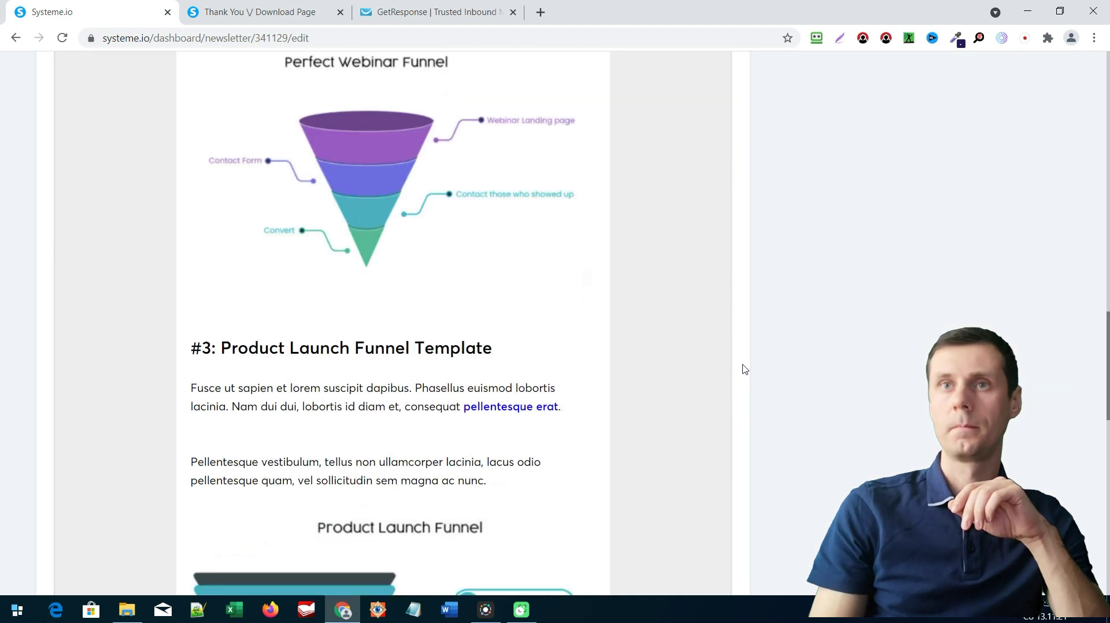
scroll(745, 370, "down", 8)
scroll(751, 375, "down", 8)
scroll(405, 405, "up", 14)
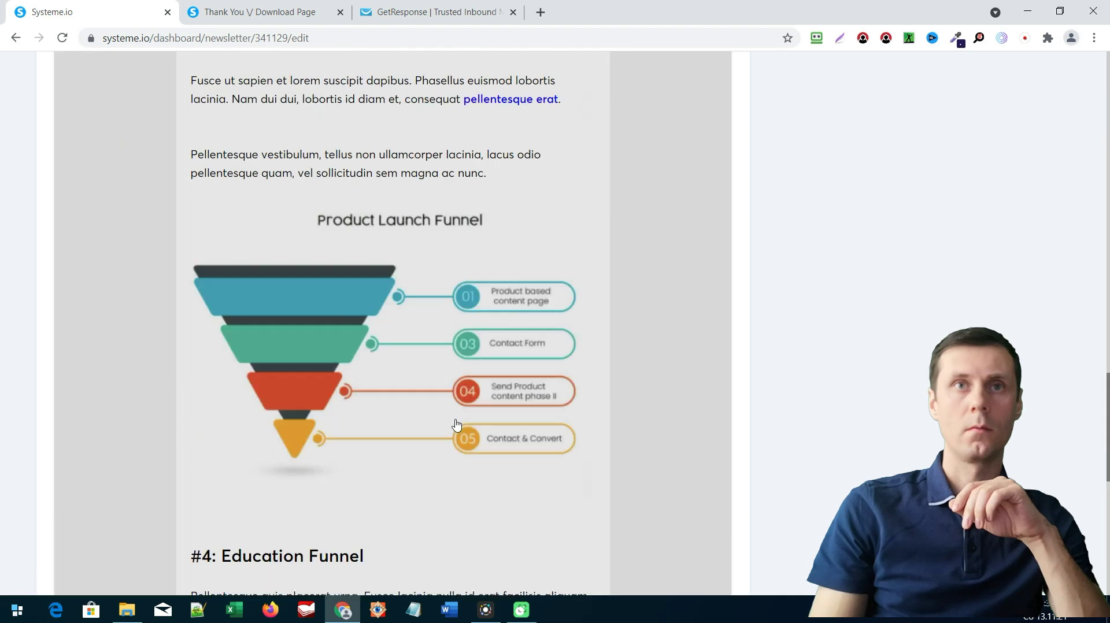
scroll(578, 347, "up", 10)
scroll(649, 306, "up", 13)
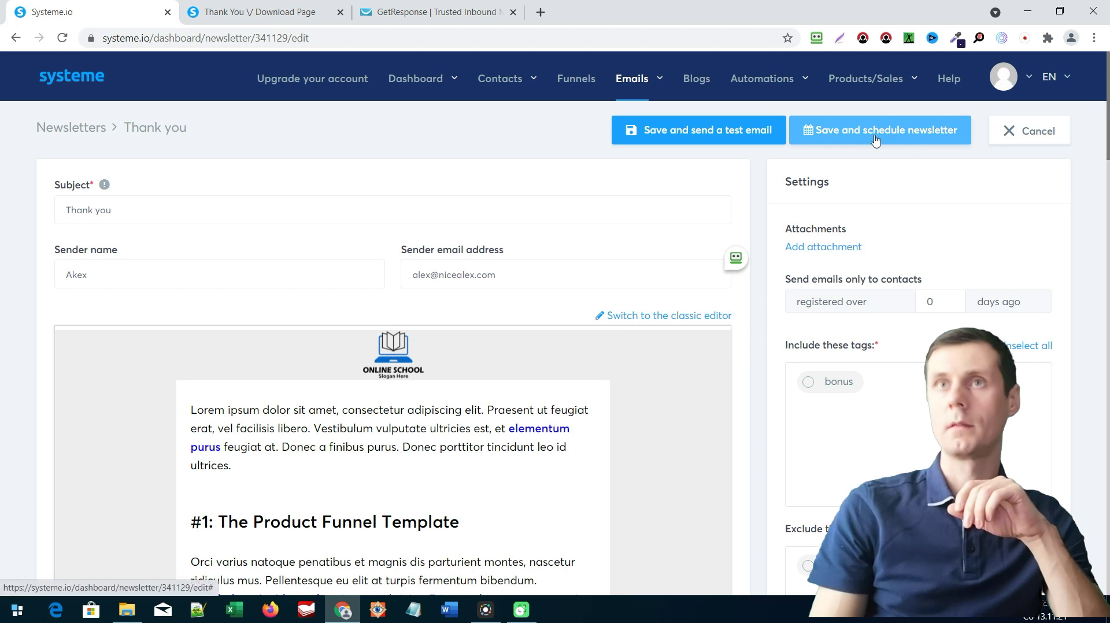
left_click(791, 133)
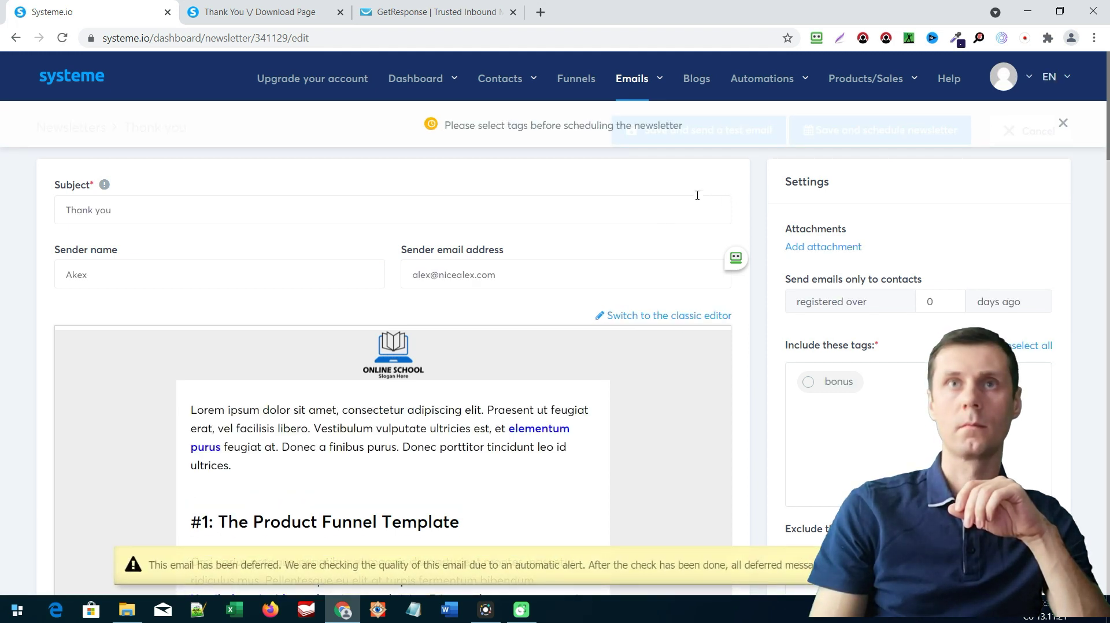
Include the bonus tag as recipients and save, opening the newsletter's Plan page
left_click(810, 386)
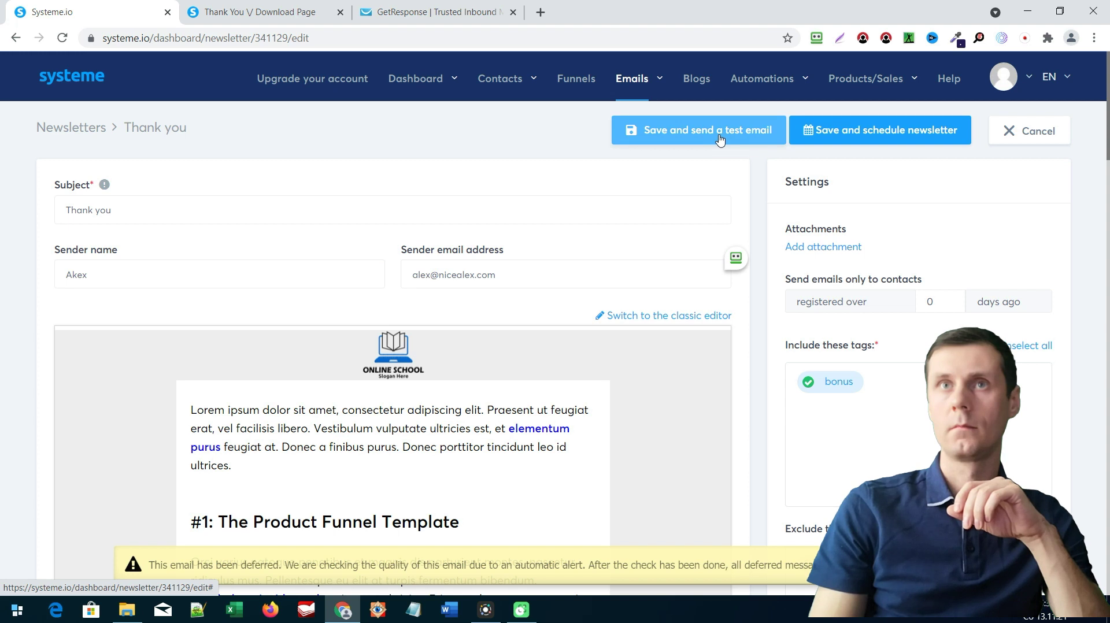
left_click(873, 138)
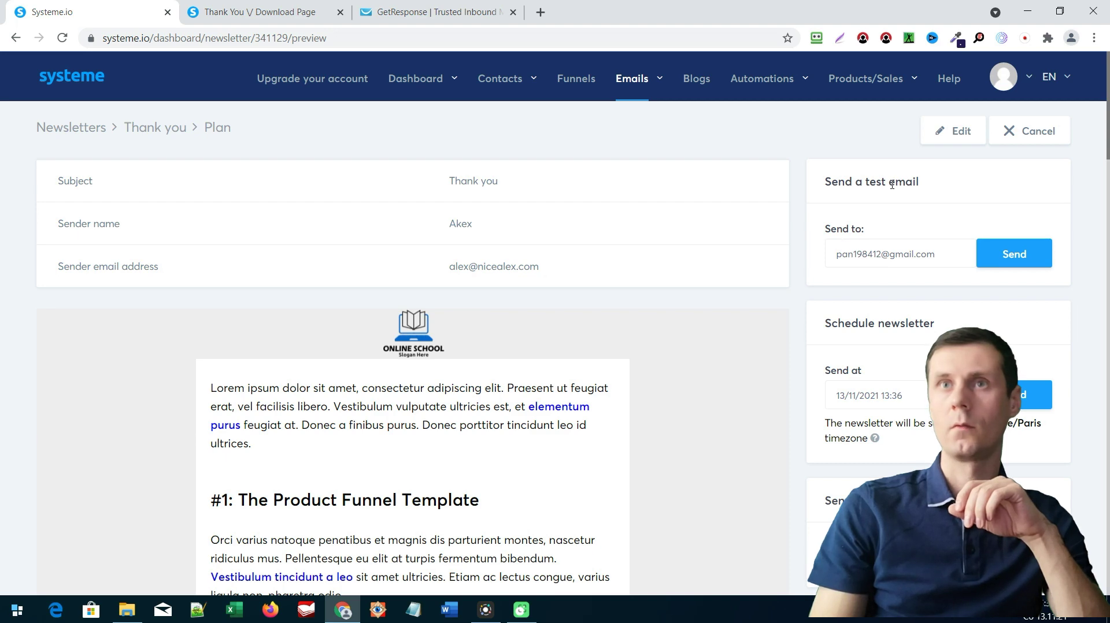
scroll(800, 372, "down", 2)
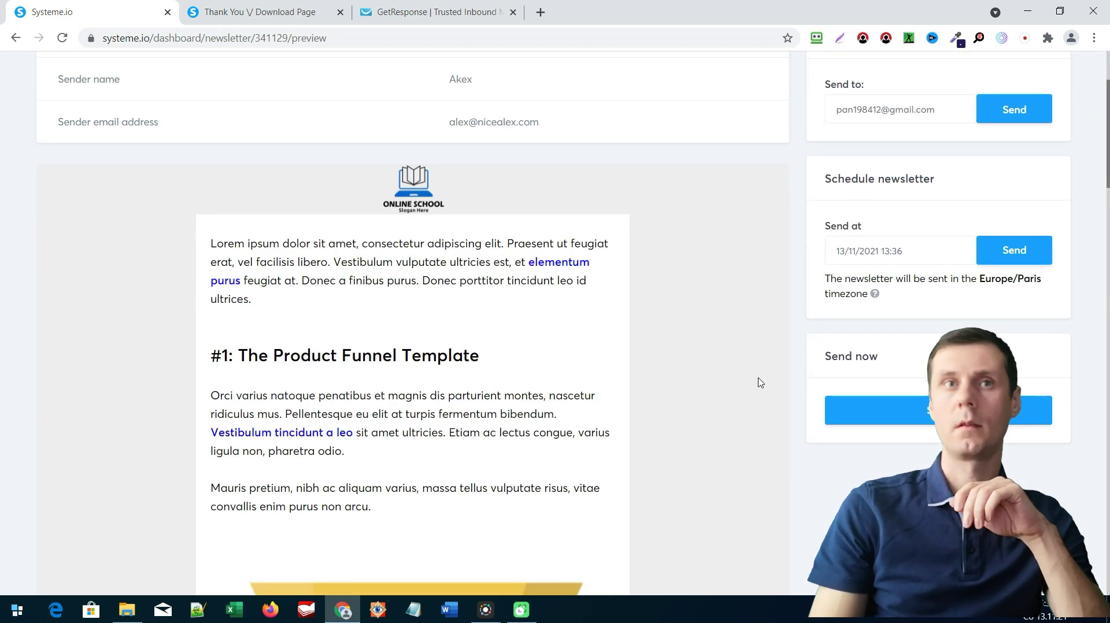
scroll(746, 391, "up", 2)
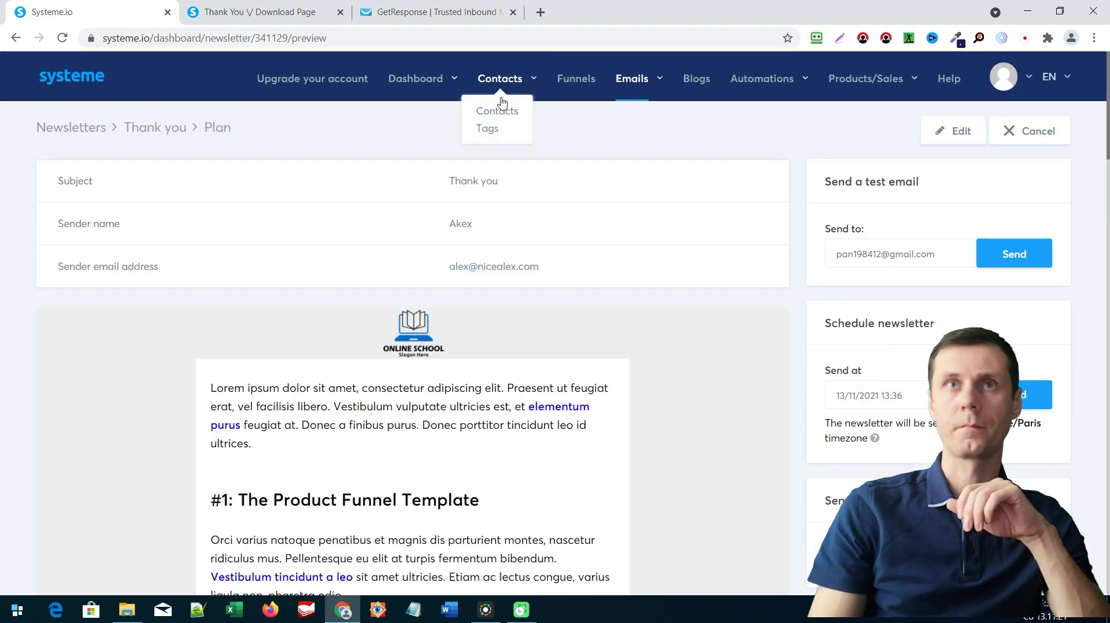
mouse_move(500, 78)
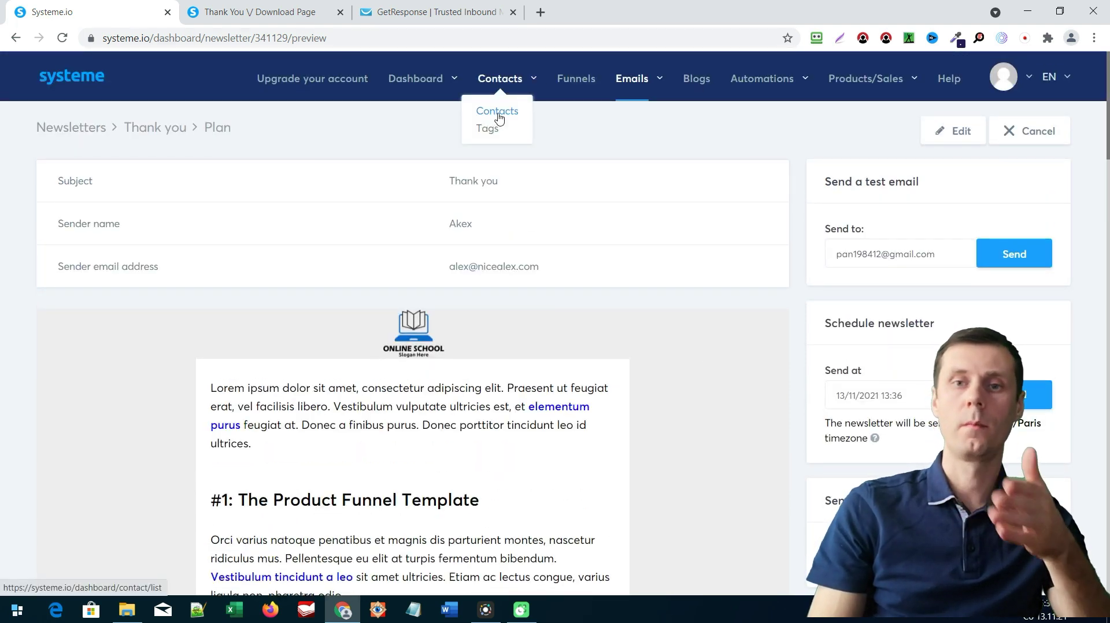
On the Contacts list, set the Tag filter condition to tagged-with
left_click(497, 113)
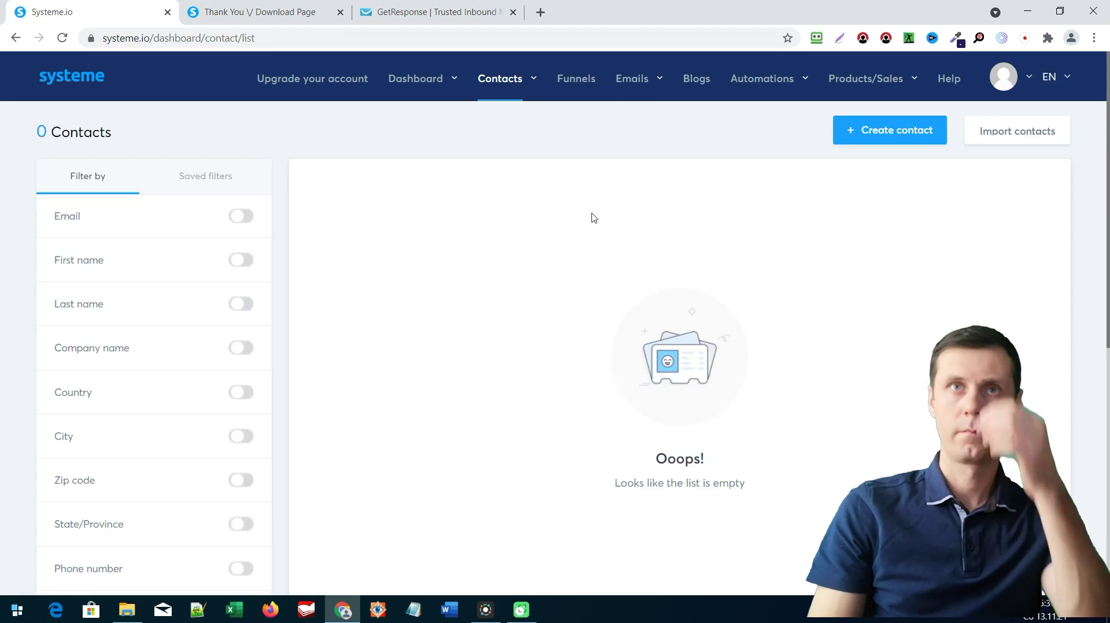
scroll(299, 405, "down", 2)
scroll(299, 405, "down", 6)
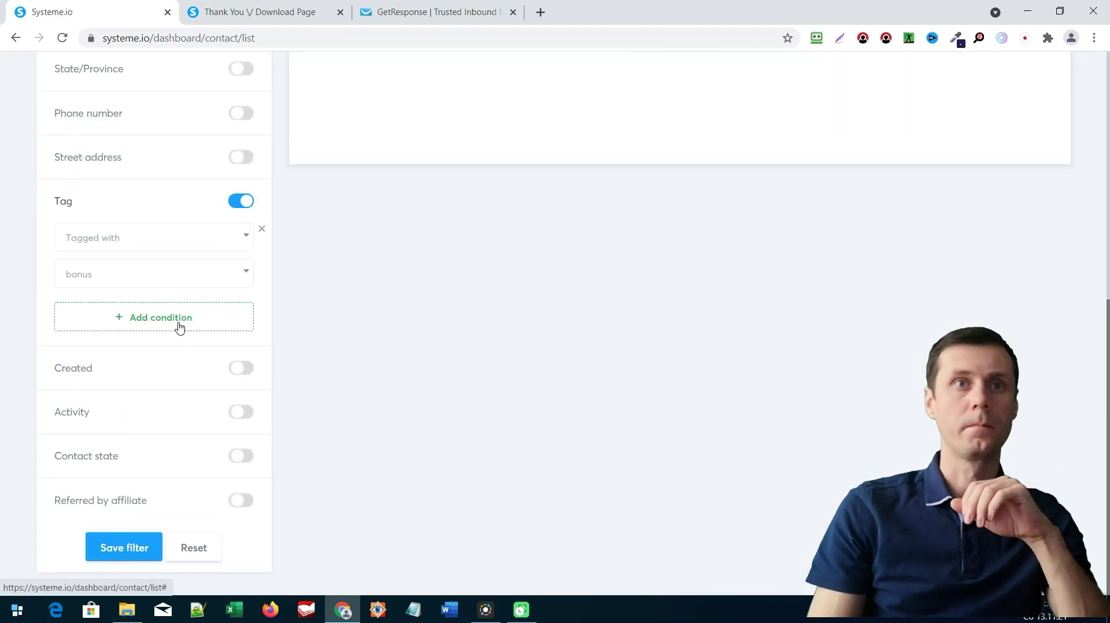
left_click(201, 246)
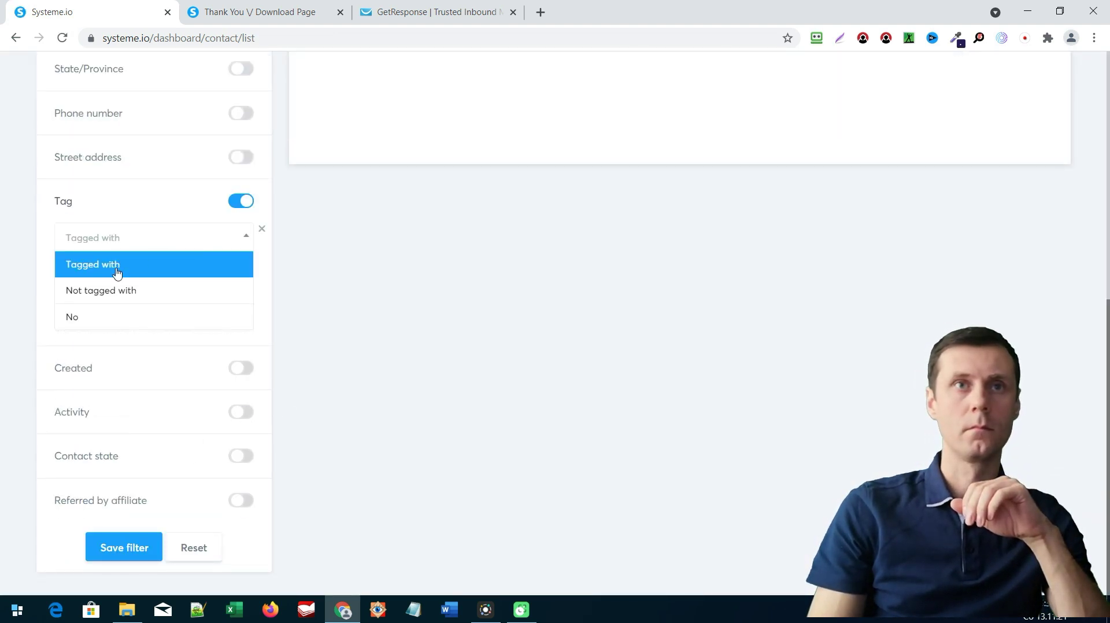
left_click(236, 214)
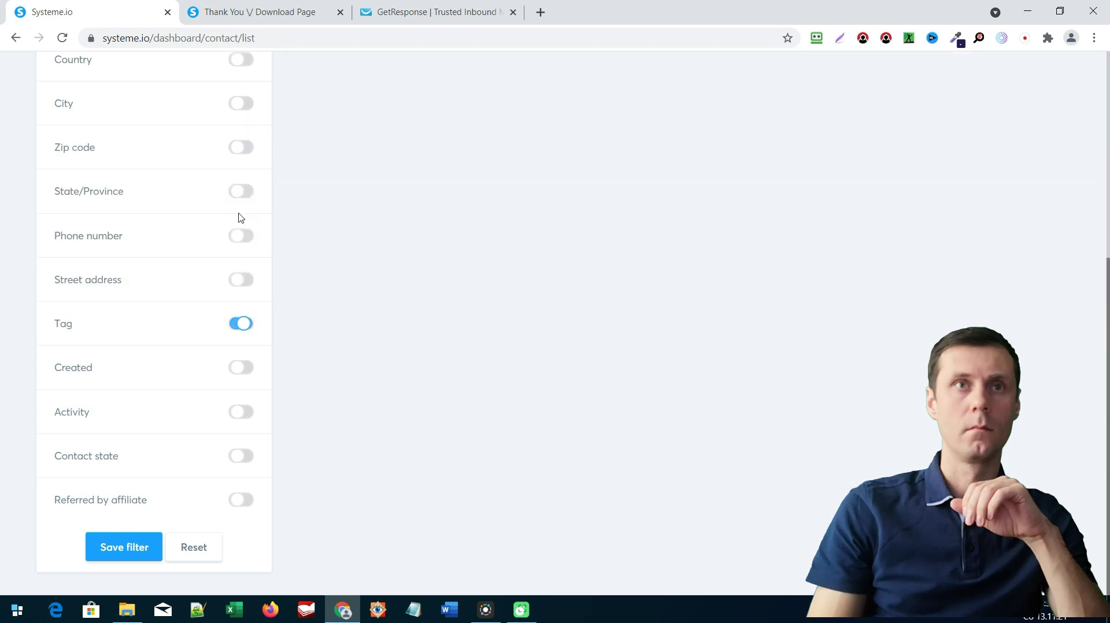
scroll(610, 419, "up", 8)
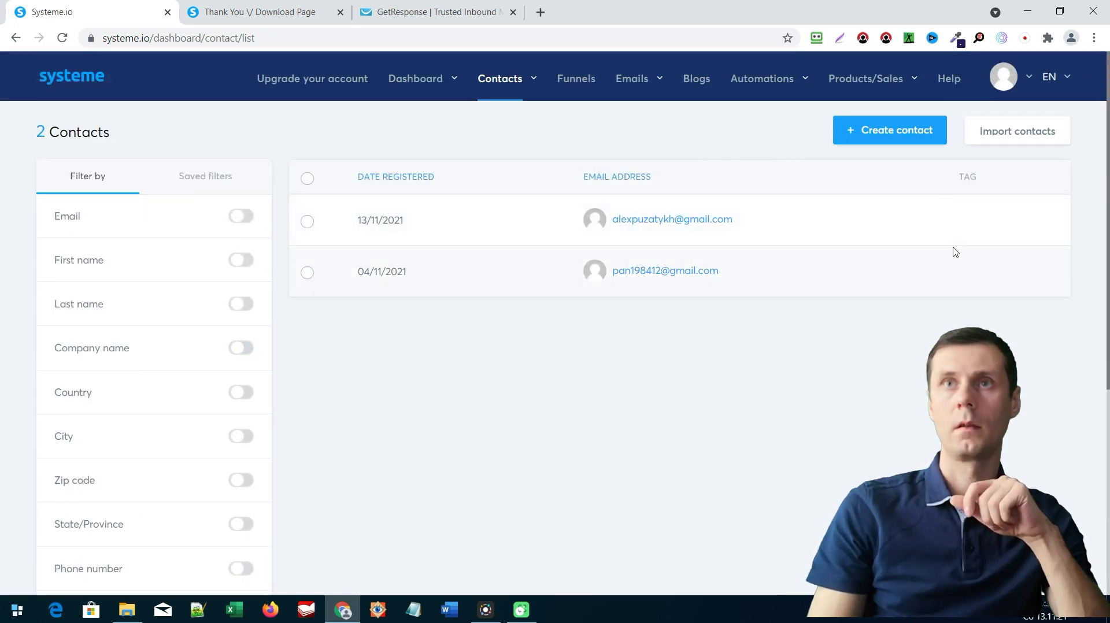
Open the contact registered on 13/11/2021, then view the Freemium plan limits
left_click(666, 223)
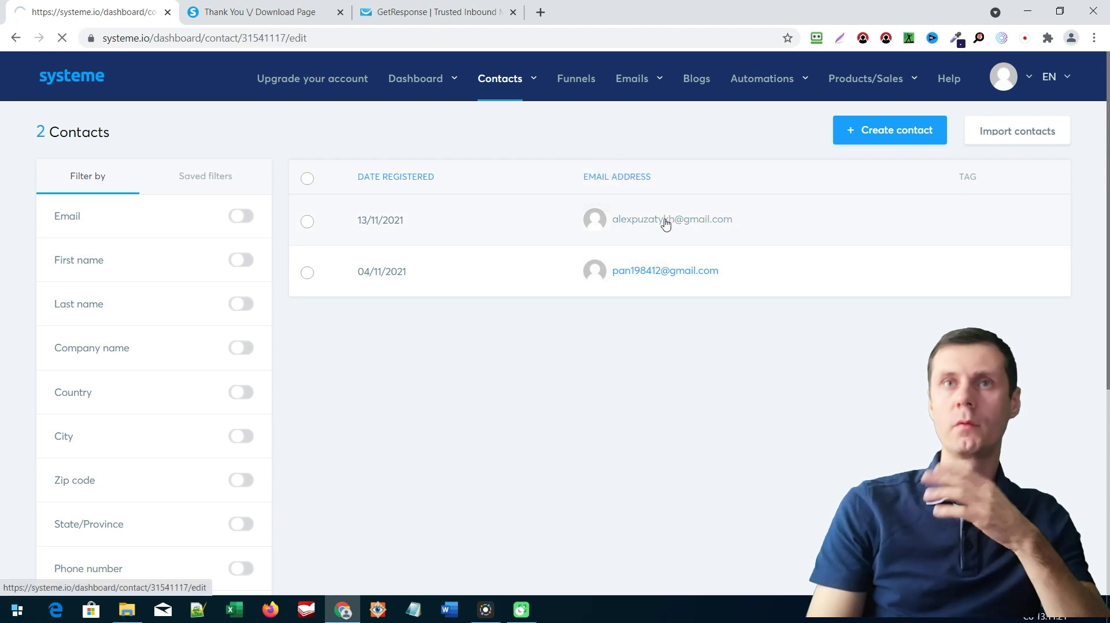
scroll(456, 318, "down", 5)
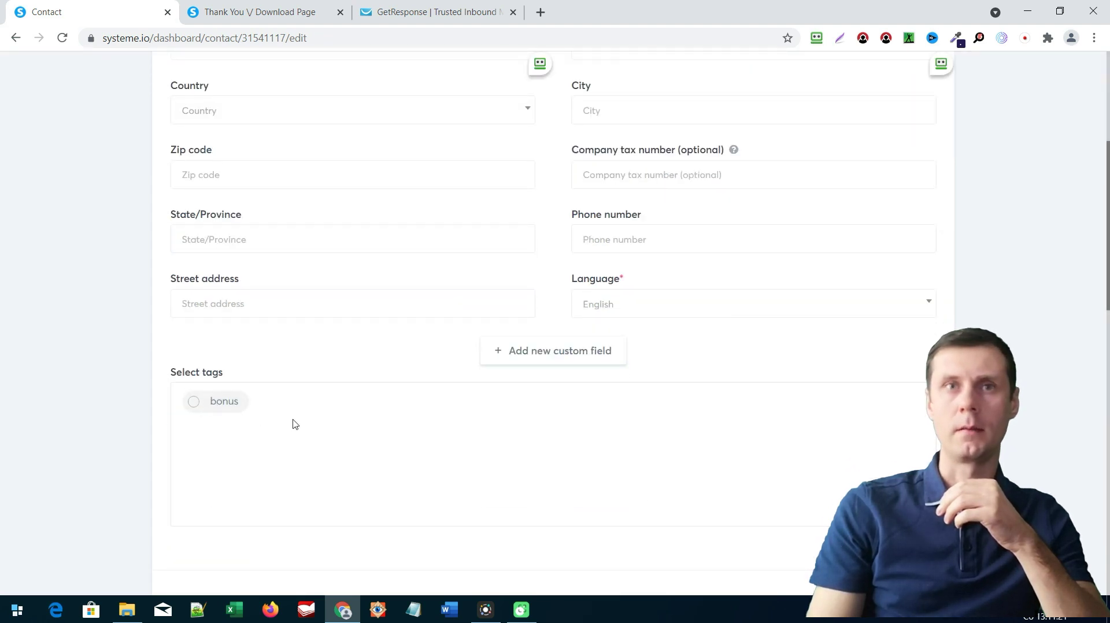
scroll(294, 425, "down", 5)
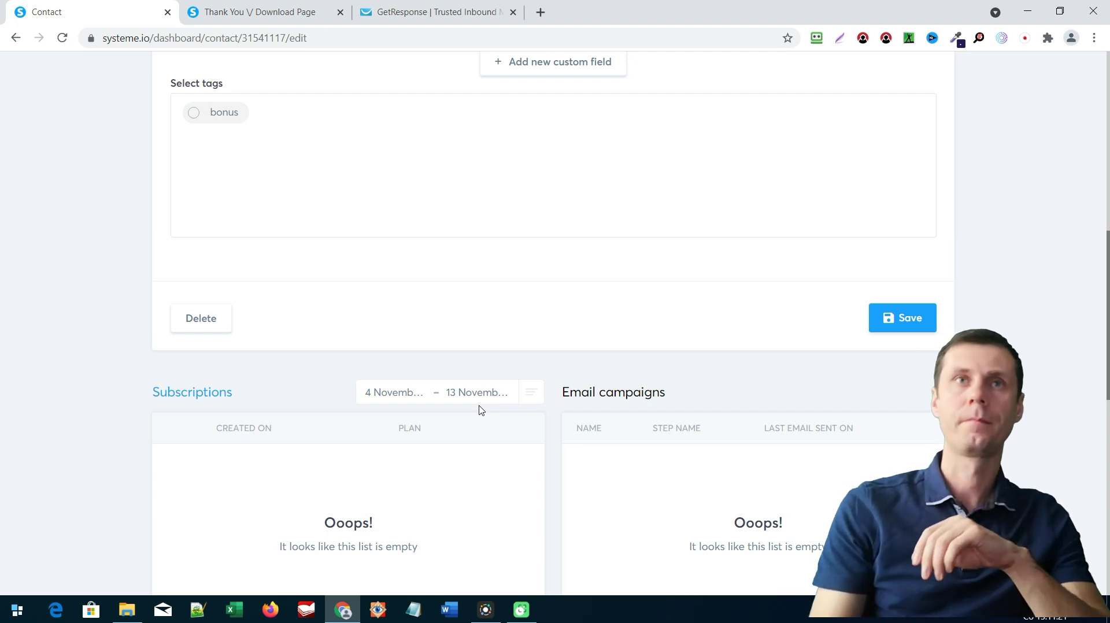
scroll(480, 410, "up", 3)
scroll(510, 391, "up", 7)
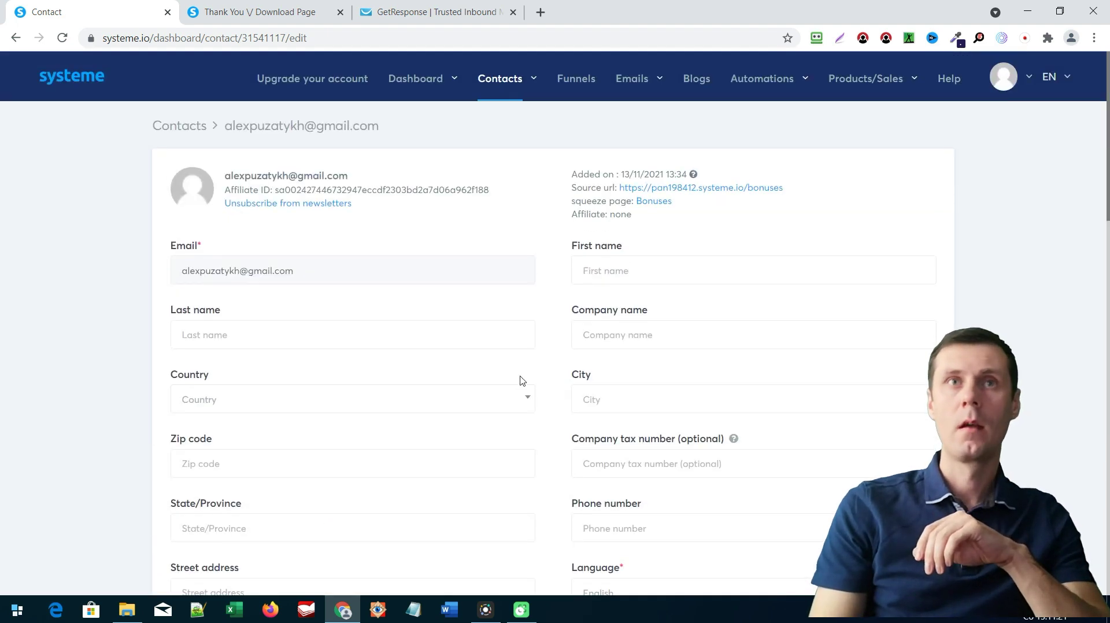
left_click(326, 82)
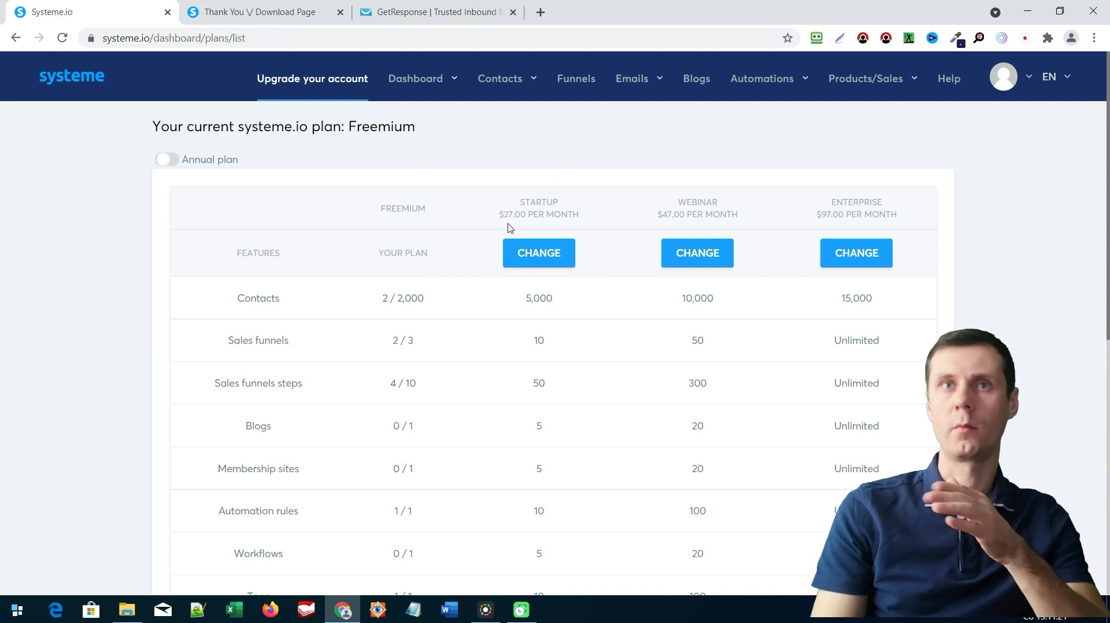
Scroll the plan comparison table to review Freemium usage: 4 of 10 funnel steps, one automation rule
scroll(614, 334, "down", 1)
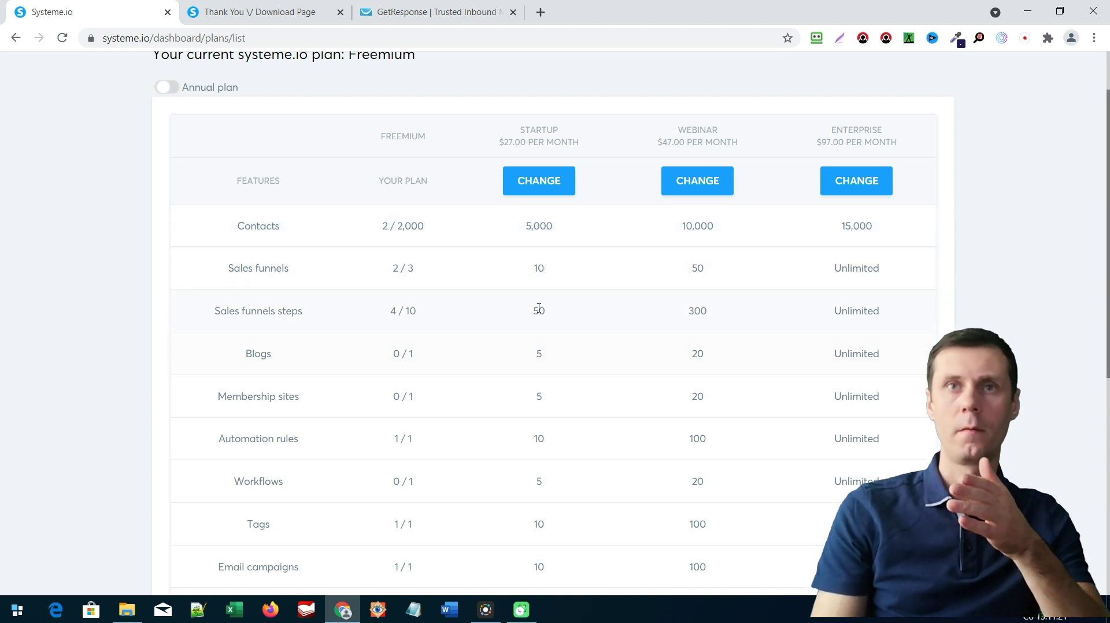
scroll(589, 339, "down", 2)
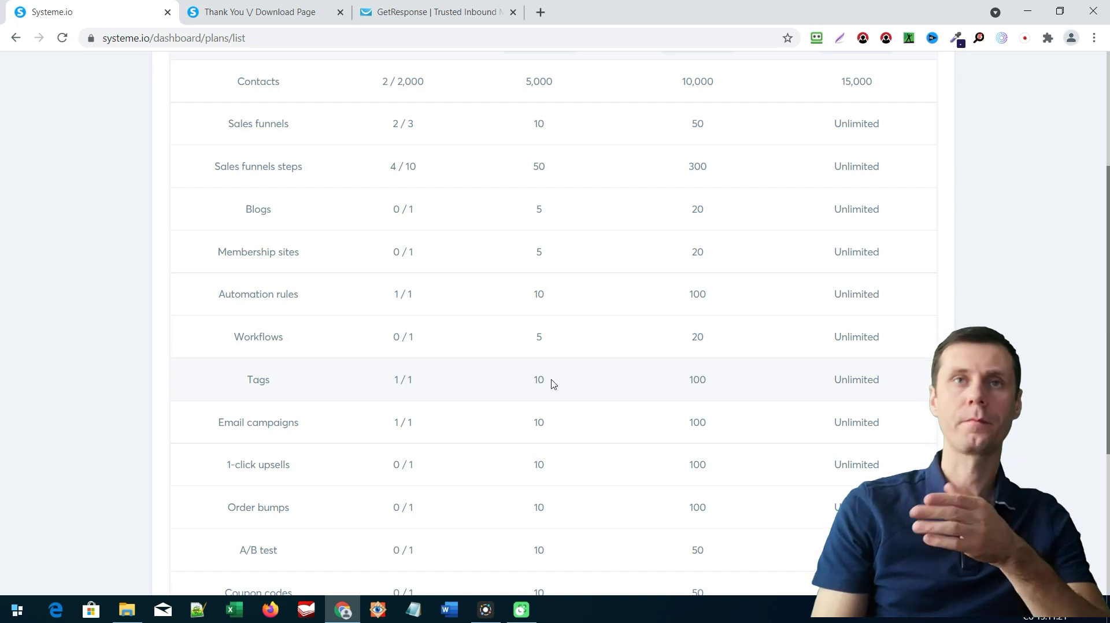
scroll(567, 385, "up", 4)
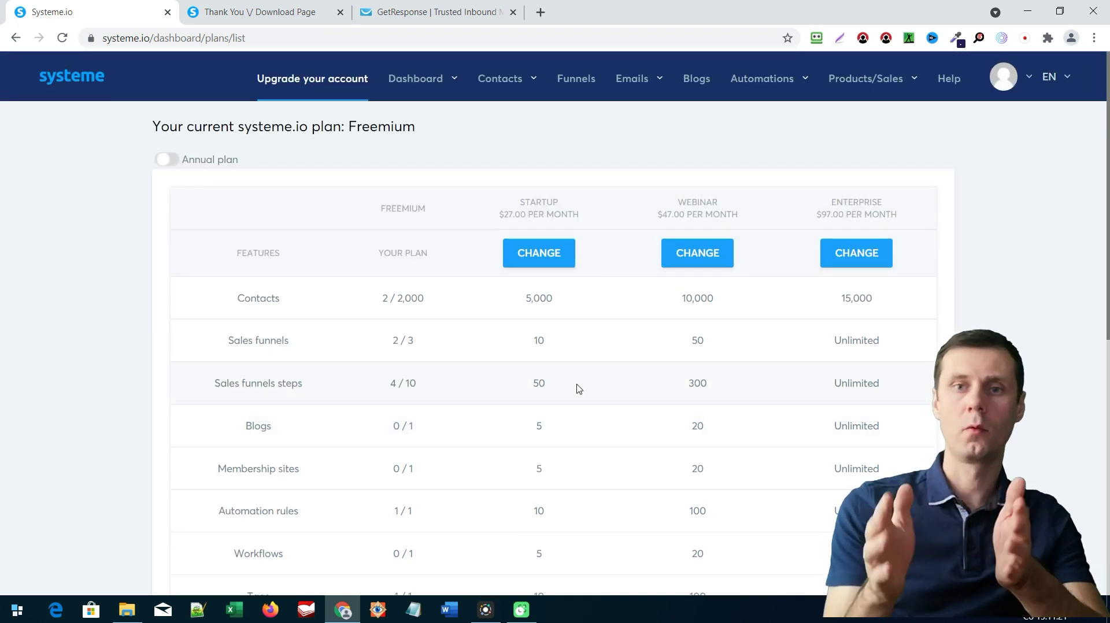